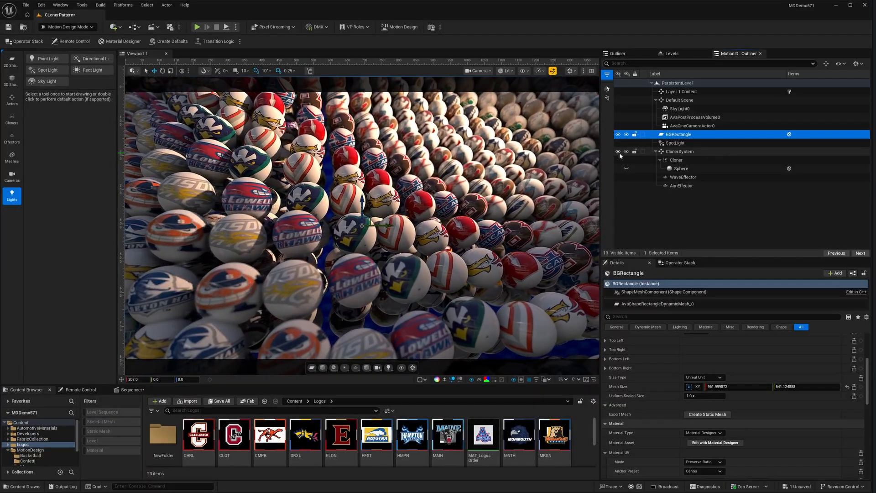
# Hide the ClonerSystem and resize BGRectangle to fill the screen.
pyautogui.click(619, 152)
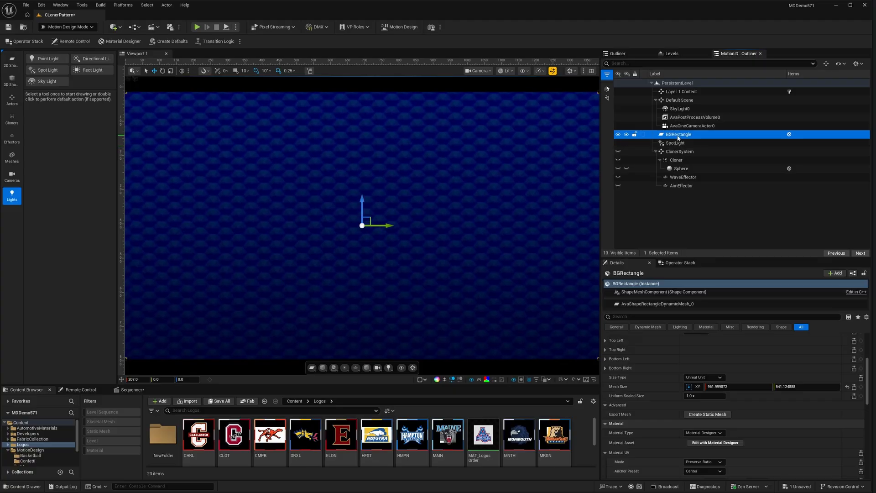
pyautogui.click(12, 61)
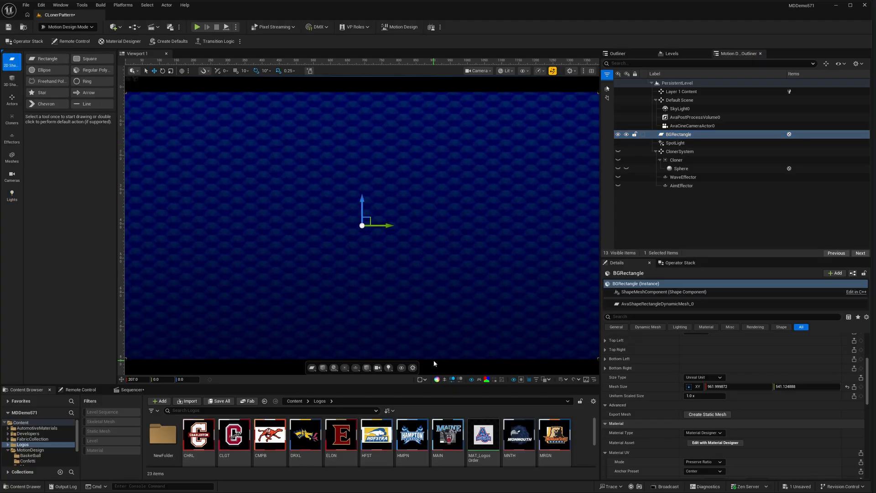
pyautogui.click(445, 379)
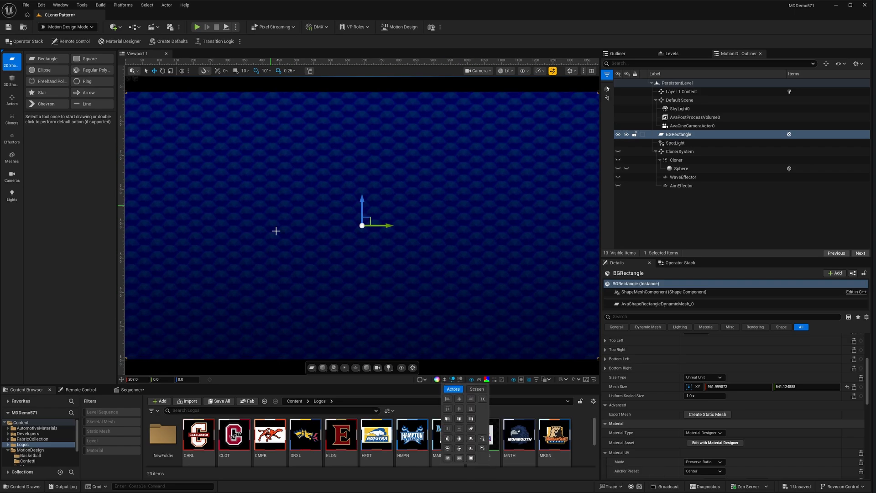
pyautogui.moveTo(276, 231); pyautogui.dragTo(273, 234)
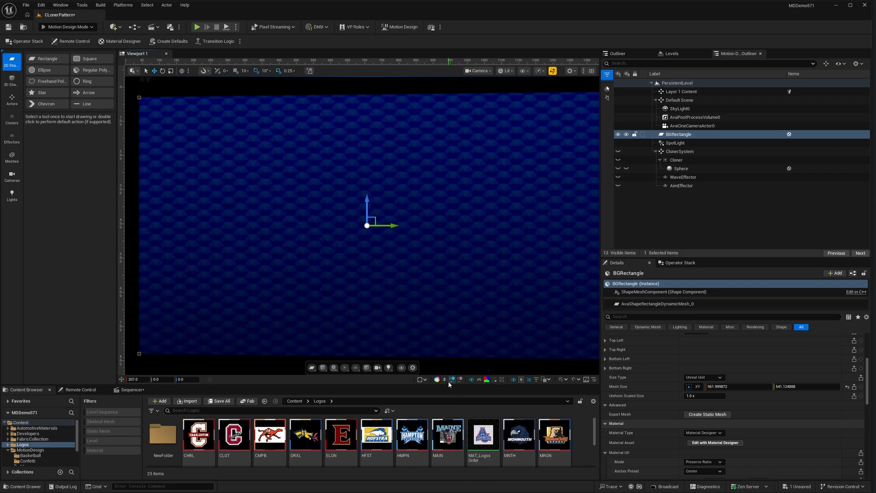
pyautogui.click(468, 449)
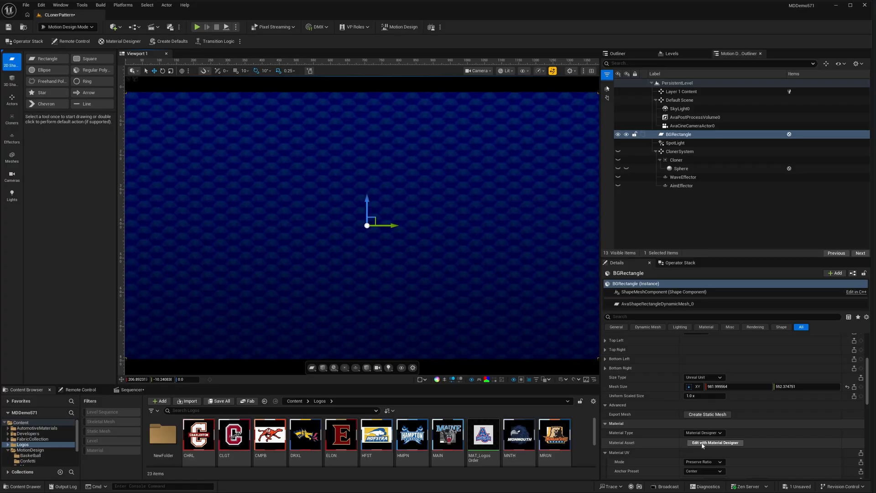
# Examine the Emissive Color layers and Panner effect of BGRectangle's material in Material Designer, and make the ClonerSystem visible again.
pyautogui.click(699, 443)
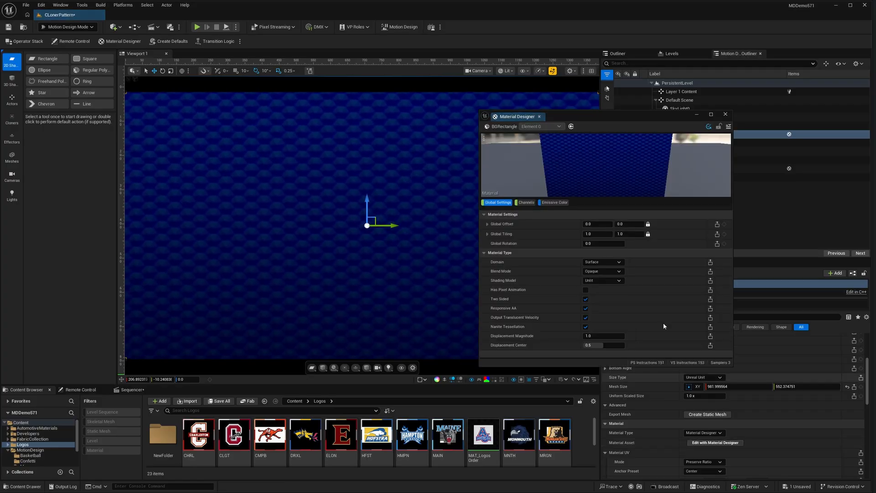
pyautogui.click(554, 202)
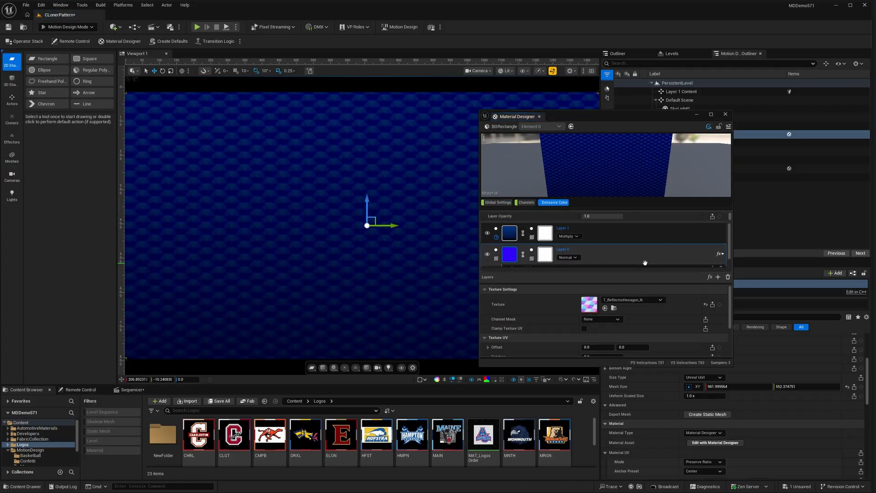
pyautogui.scroll(-1, 646, 261)
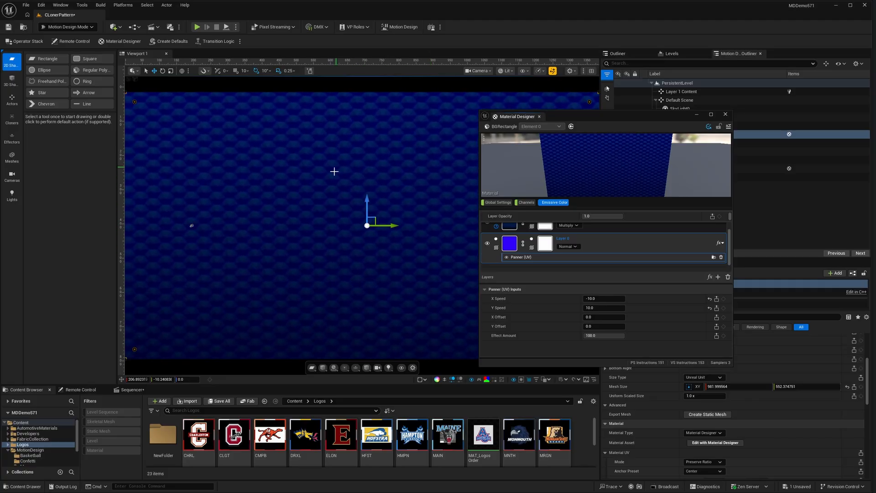
pyautogui.scroll(1, 624, 233)
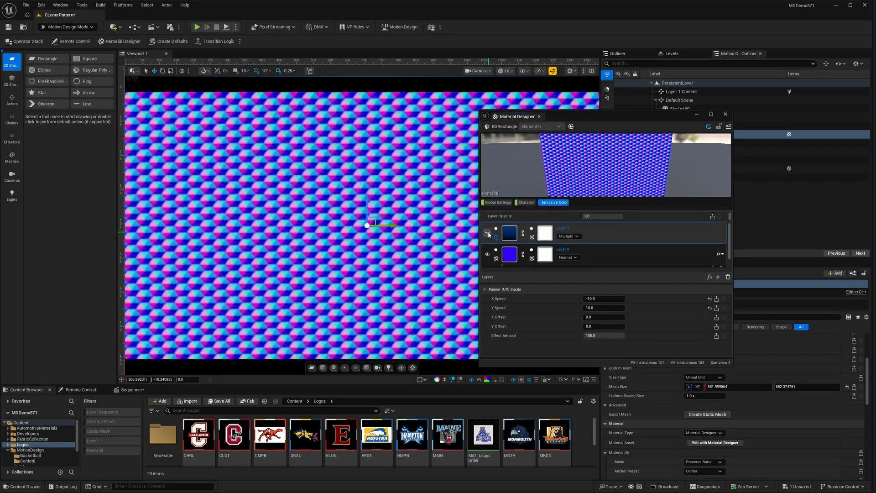
pyautogui.click(487, 232)
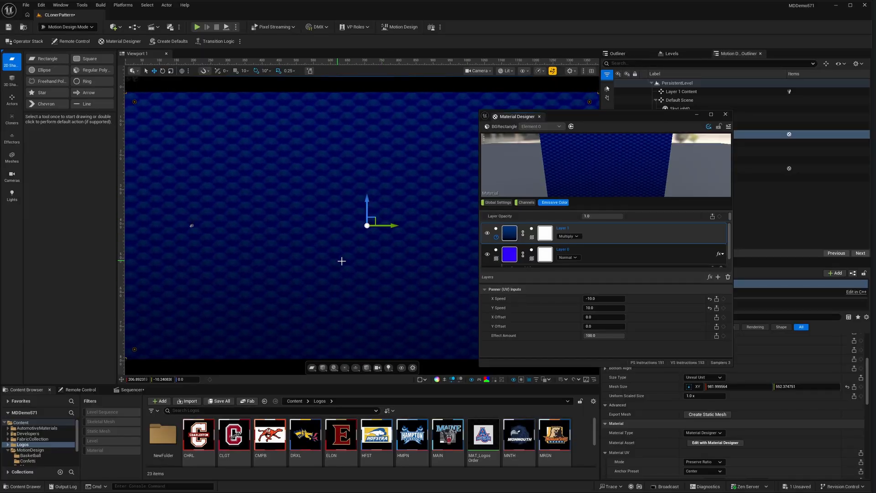
pyautogui.click(725, 114)
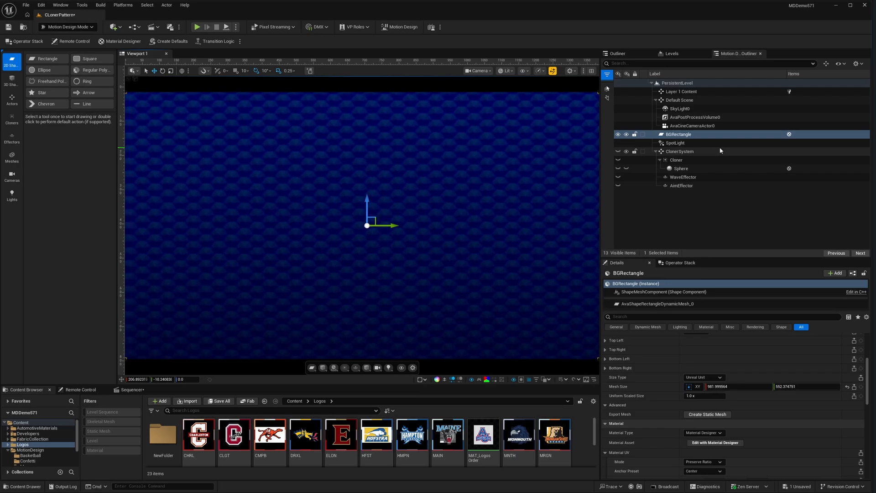
pyautogui.click(618, 152)
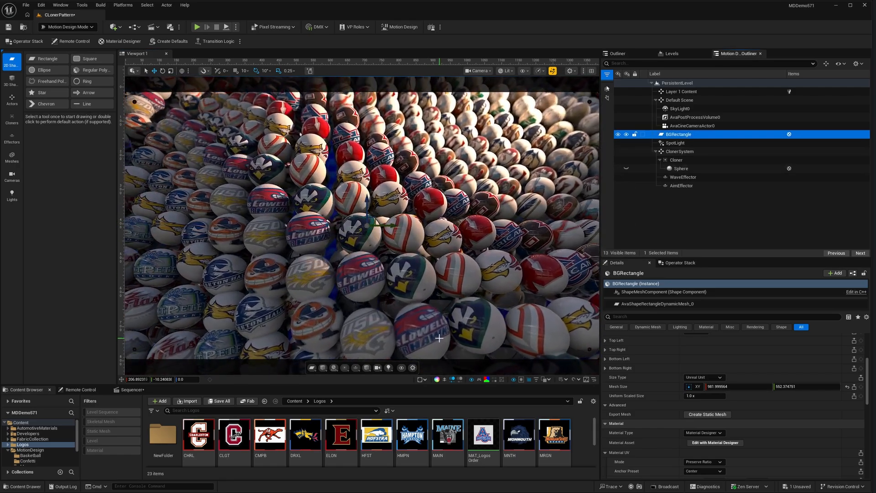
# View the logo sheet texture Sheet_0001 from the Logos folder in its editor and close it.
pyautogui.scroll(-1, 437, 433)
pyautogui.scroll(-1, 437, 433)
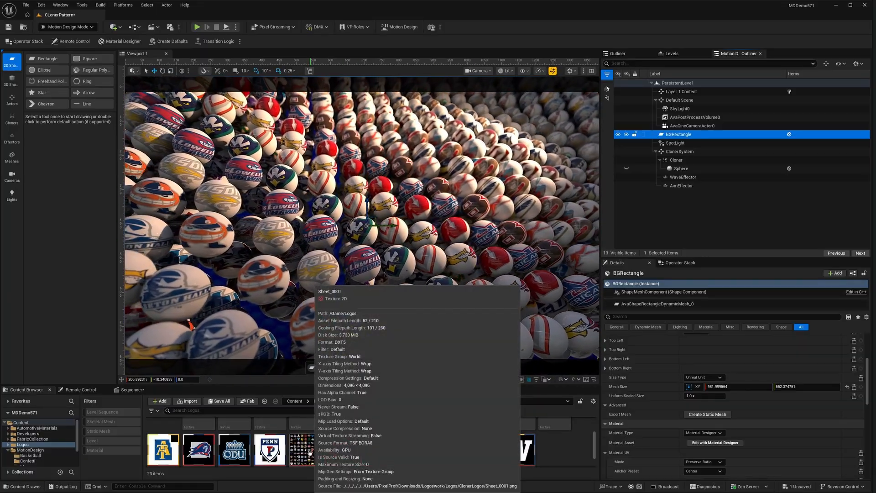
pyautogui.doubleClick(308, 444)
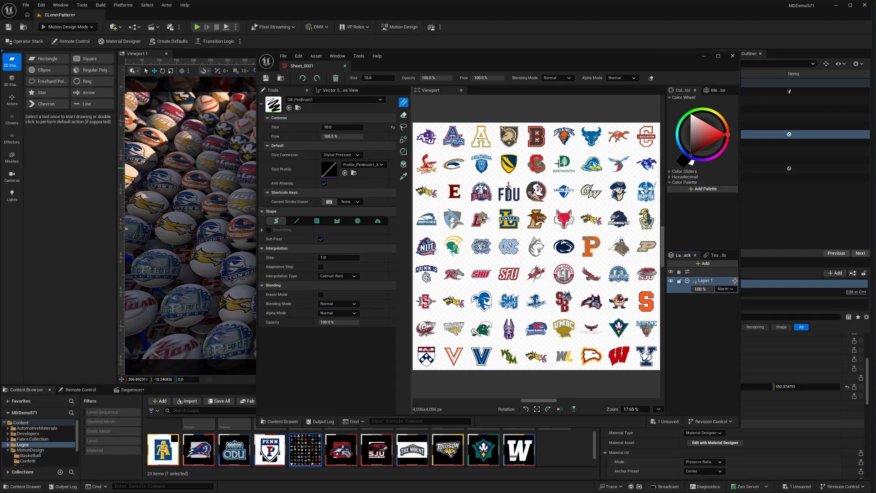
pyautogui.click(732, 56)
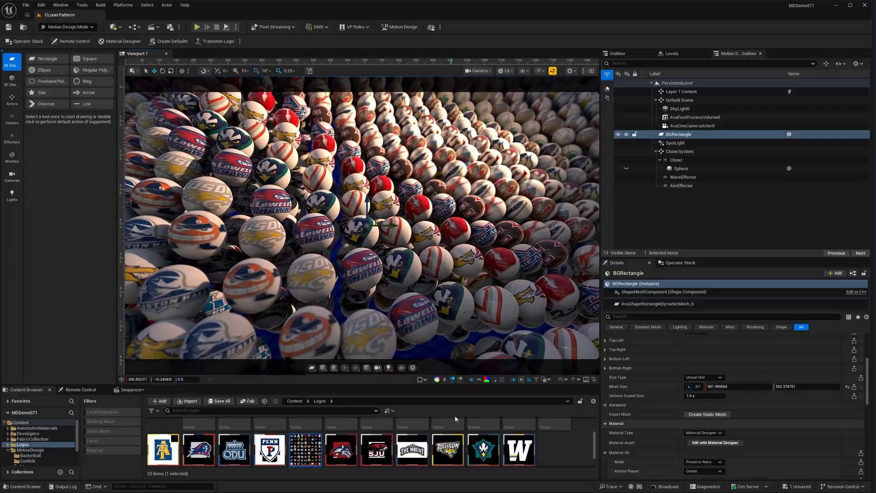
# Open the MAT_LogosOrder material and examine its node graph from the cloner parameters through the FlipBook to Base Color.
pyautogui.moveTo(594, 444); pyautogui.dragTo(597, 422)
pyautogui.click(482, 433)
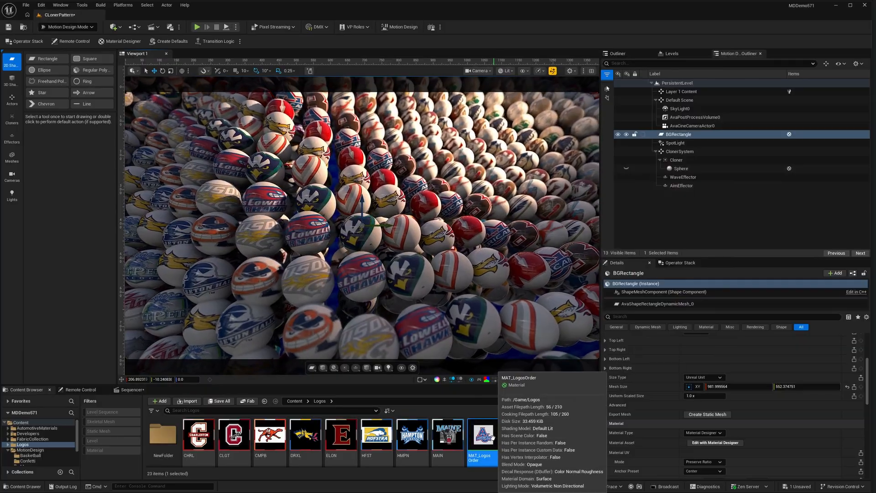
pyautogui.doubleClick(487, 439)
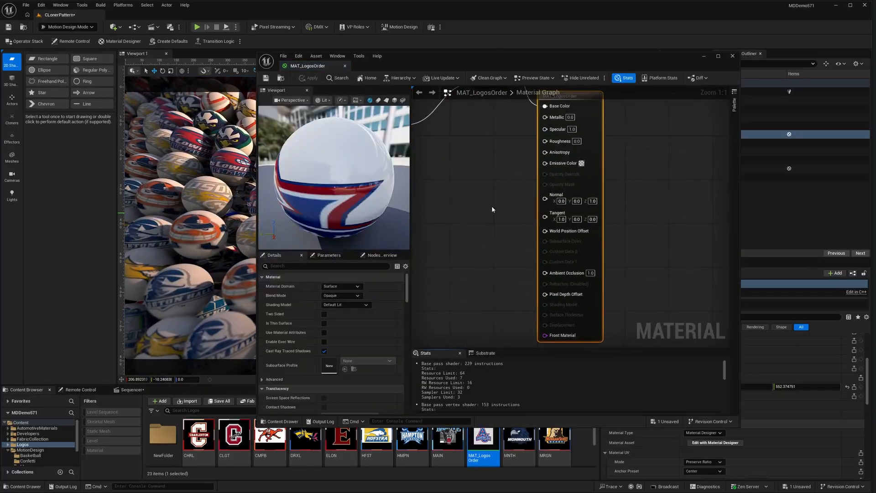
pyautogui.scroll(-2, 488, 202)
pyautogui.moveTo(477, 188); pyautogui.dragTo(603, 236, button='right')
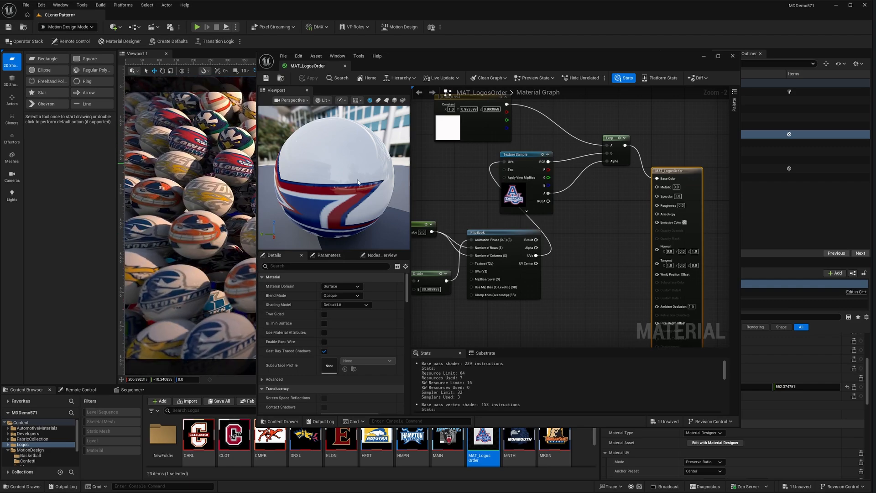
pyautogui.moveTo(576, 247); pyautogui.dragTo(665, 258, button='right')
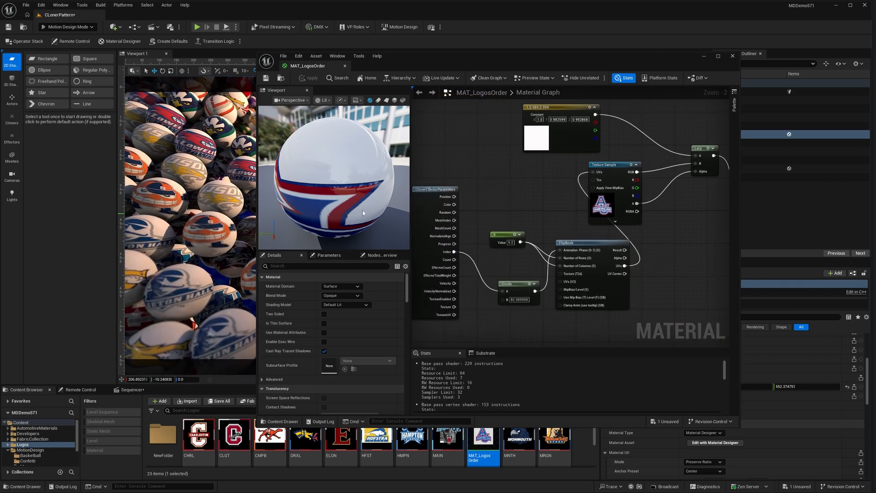
pyautogui.moveTo(513, 200); pyautogui.dragTo(542, 202, button='right')
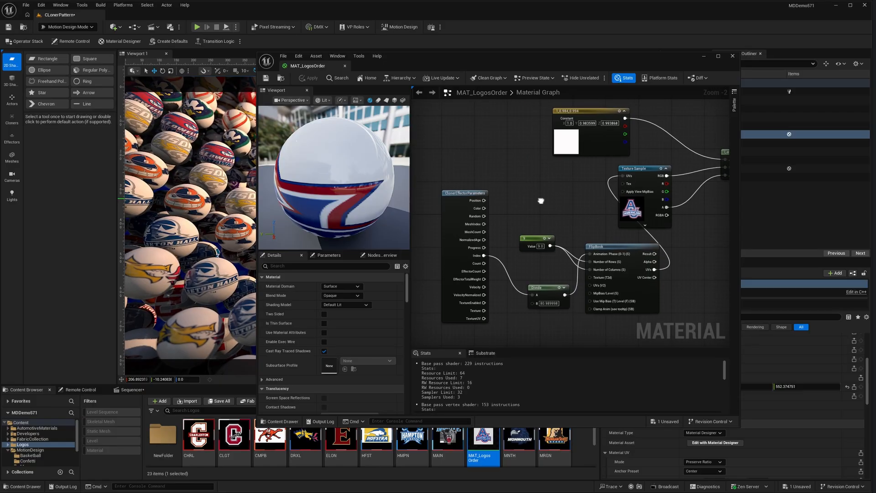
pyautogui.scroll(1, 497, 218)
# Reposition the ClonerEffectorParameters, FlipBook and Divide nodes slightly, and close the material with its changes applied.
pyautogui.moveTo(460, 189); pyautogui.dragTo(459, 170)
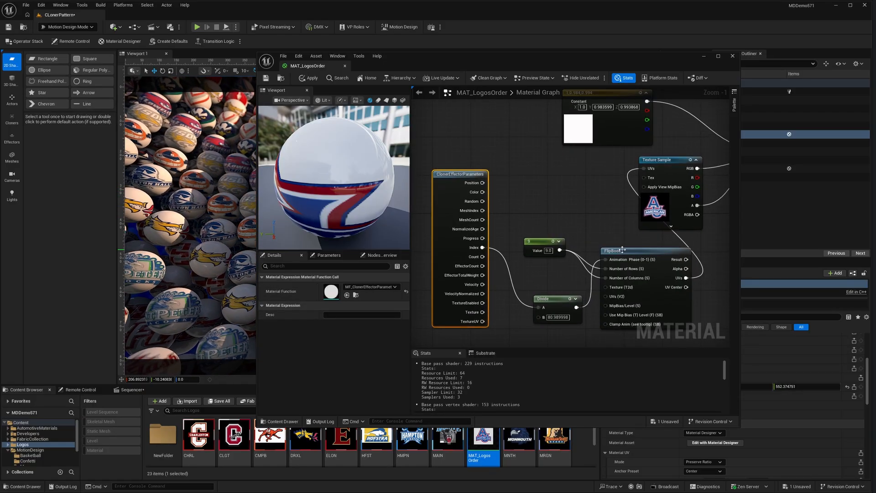
pyautogui.moveTo(624, 253); pyautogui.dragTo(623, 248)
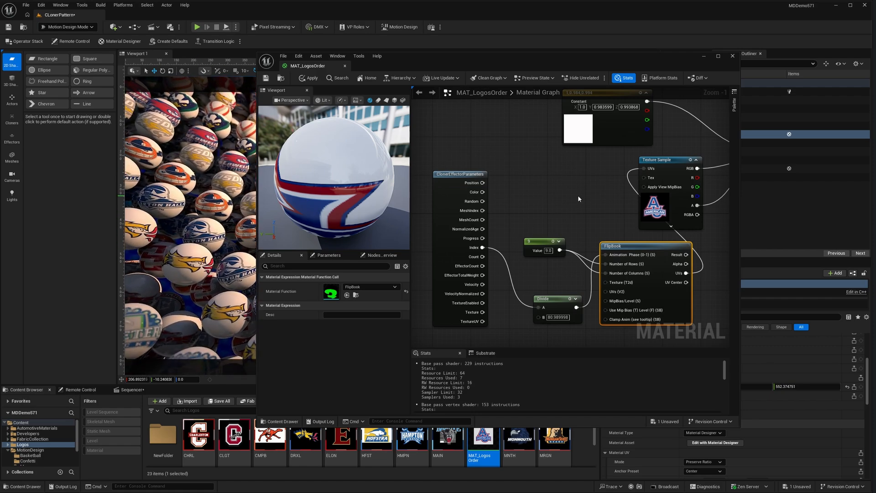
pyautogui.moveTo(557, 300); pyautogui.dragTo(544, 294)
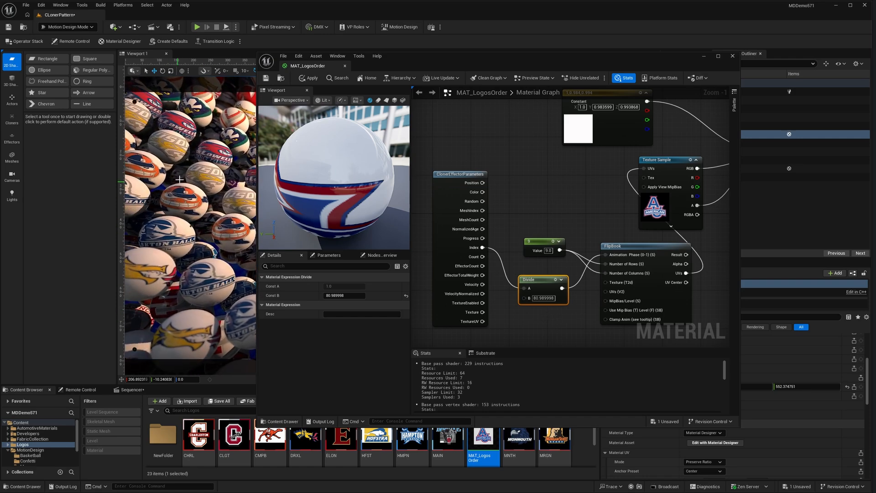
pyautogui.click(734, 57)
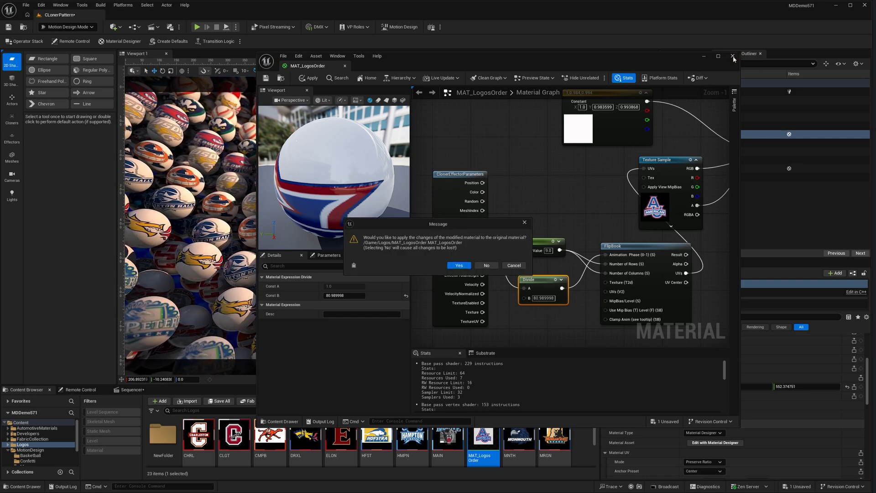
pyautogui.click(467, 264)
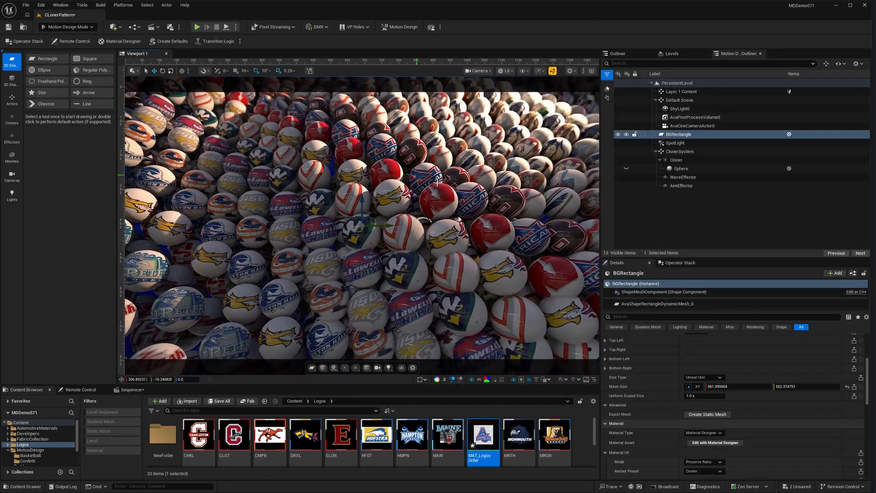
# Set the Cloner's grid Count Y to 81.
pyautogui.click(678, 160)
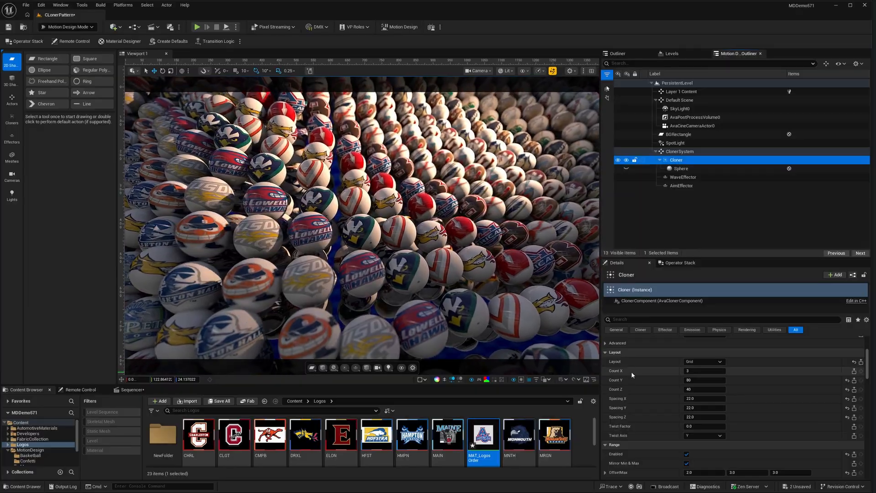
pyautogui.click(698, 380)
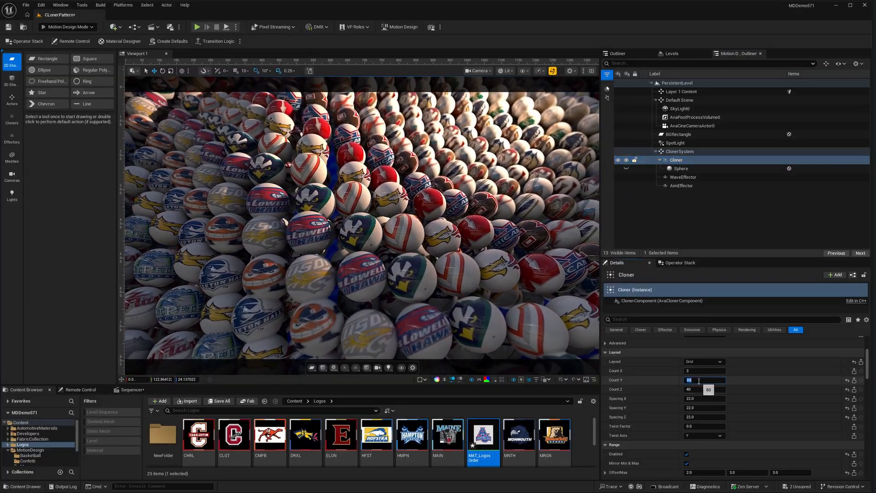
pyautogui.write('81')
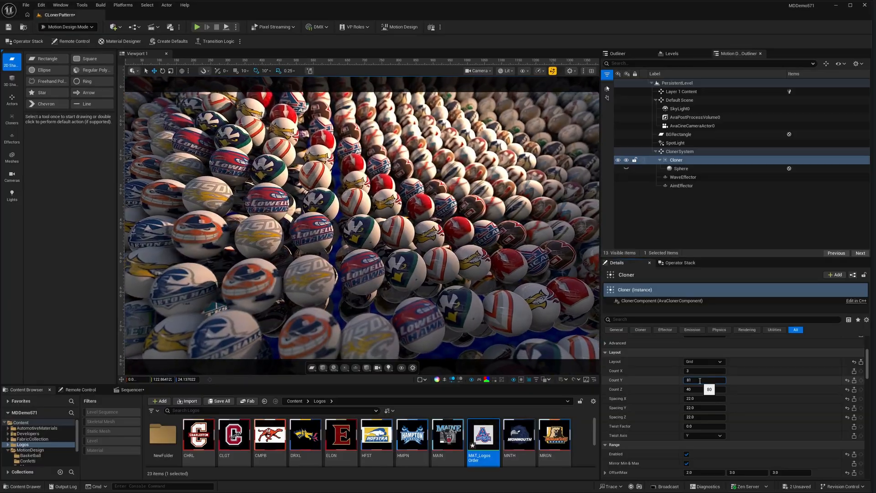
pyautogui.press('Return')
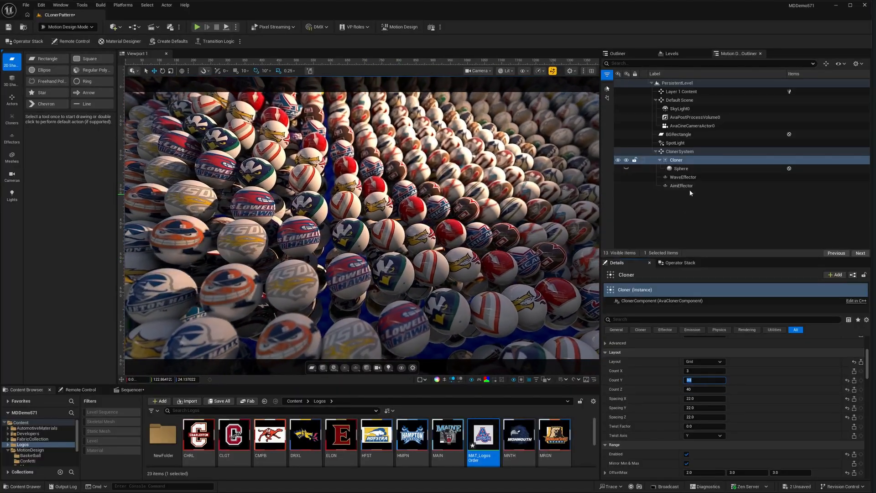
# Examine the mode settings of the WaveEffector and the AimEffector.
pyautogui.click(684, 179)
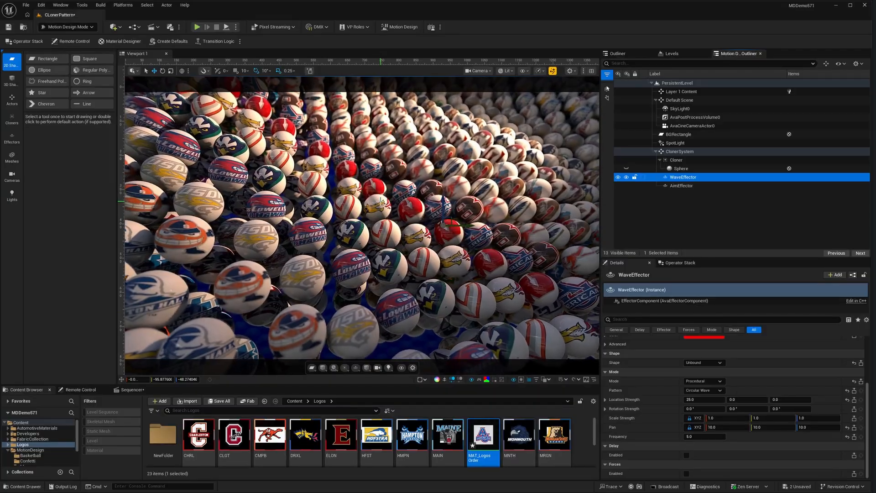
pyautogui.click(680, 186)
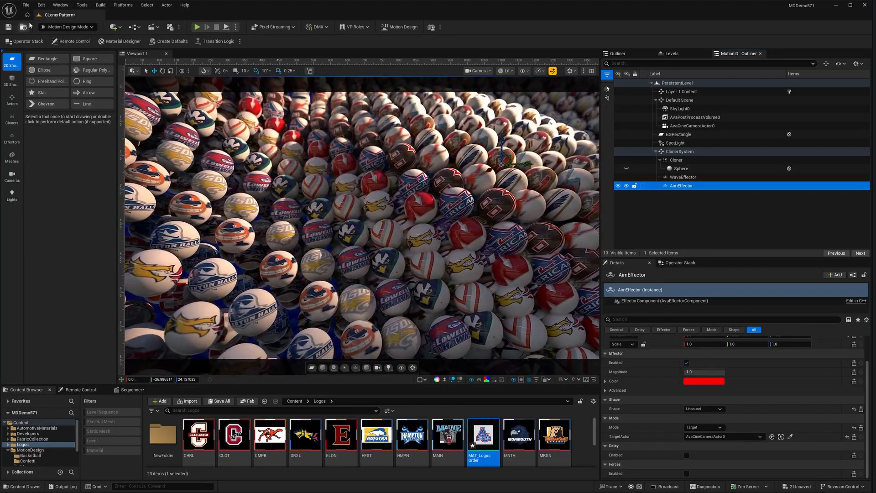
# Create a new level from the Empty Level template, saving the CLonerPattern map.
pyautogui.click(26, 5)
pyautogui.click(40, 32)
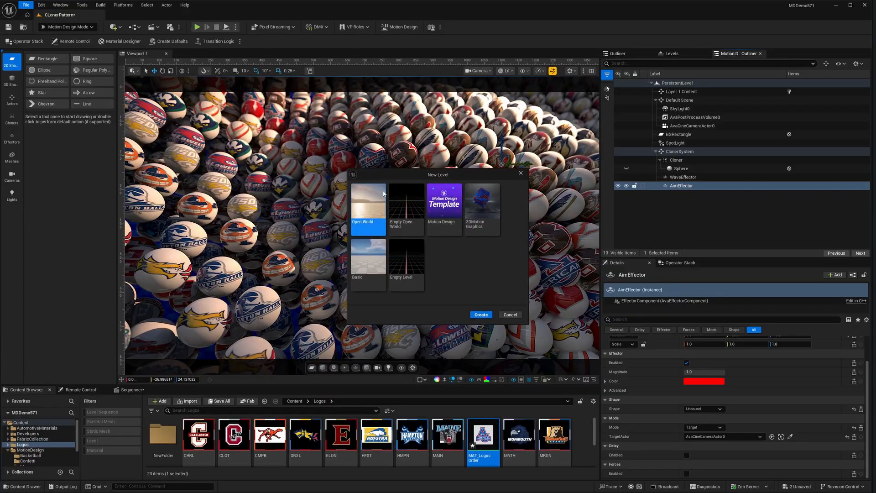
pyautogui.click(415, 266)
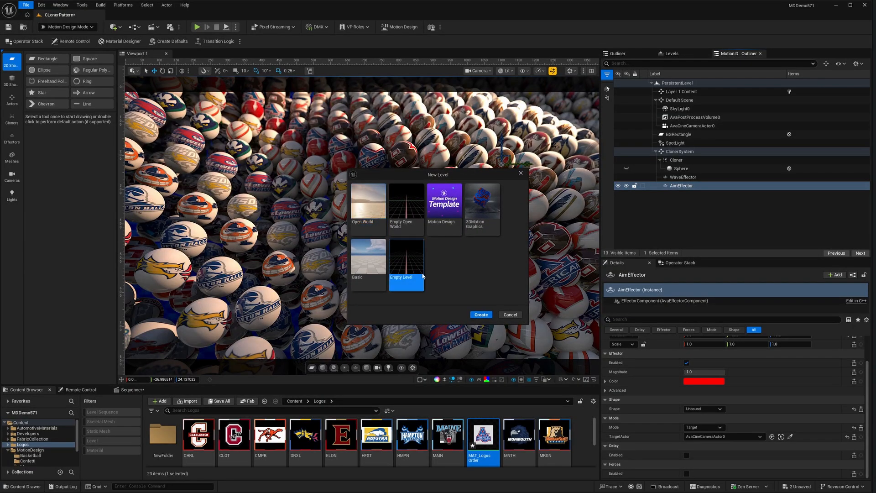
pyautogui.click(481, 315)
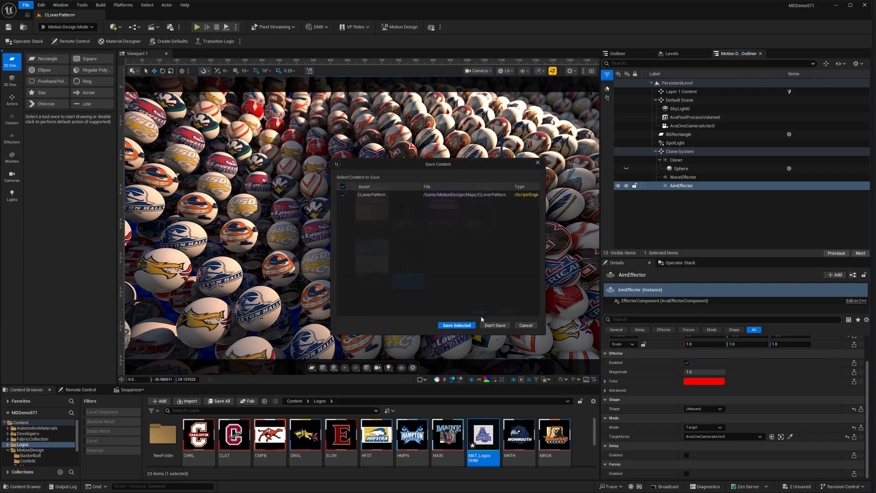
pyautogui.click(461, 328)
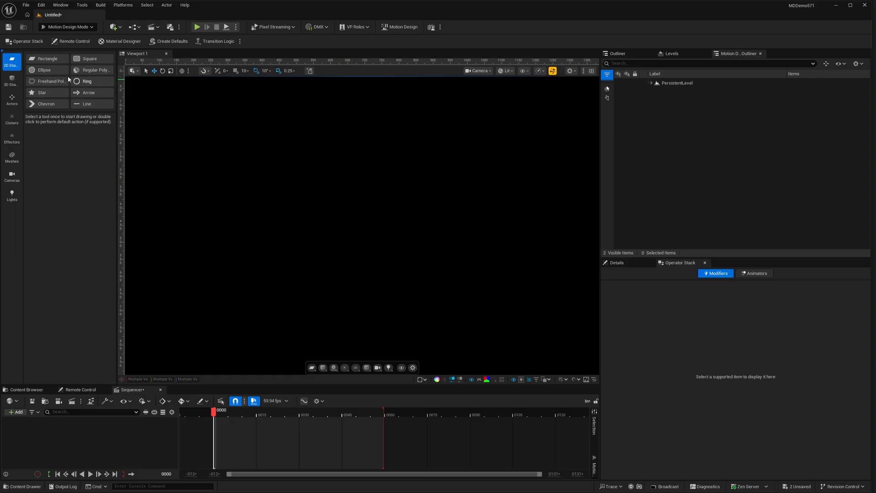
# Add a default Rectangle shape and spawn the default scene actors except the Directional Light, then expand the Default Scene group.
pyautogui.doubleClick(46, 59)
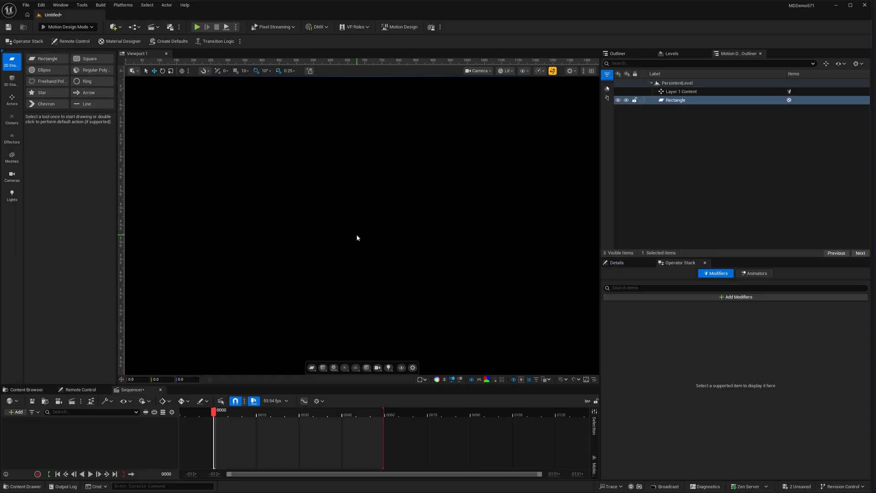
pyautogui.click(167, 42)
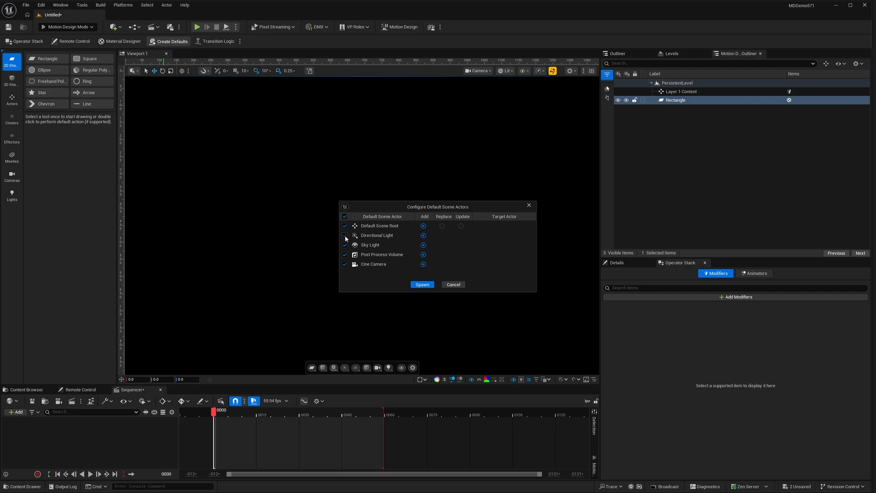
pyautogui.click(422, 285)
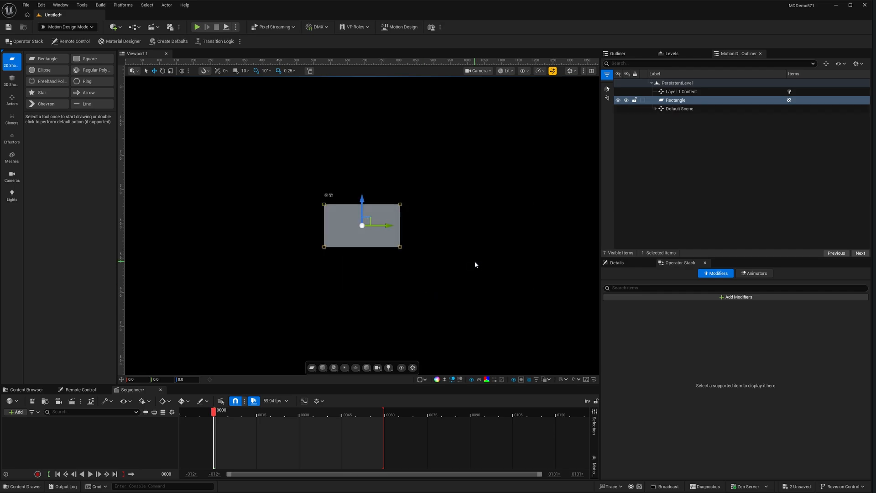
pyautogui.click(656, 108)
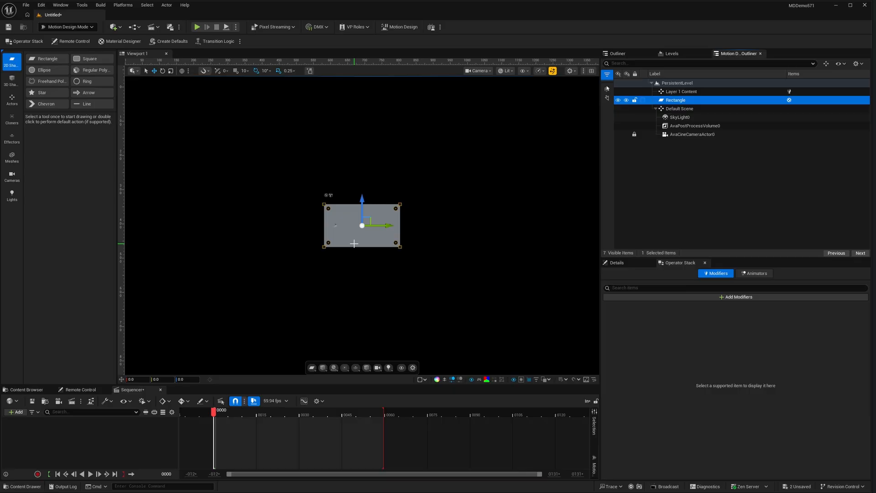
# Move the Rectangle away from the camera to X 441 and fit its size to the screen.
pyautogui.click(616, 262)
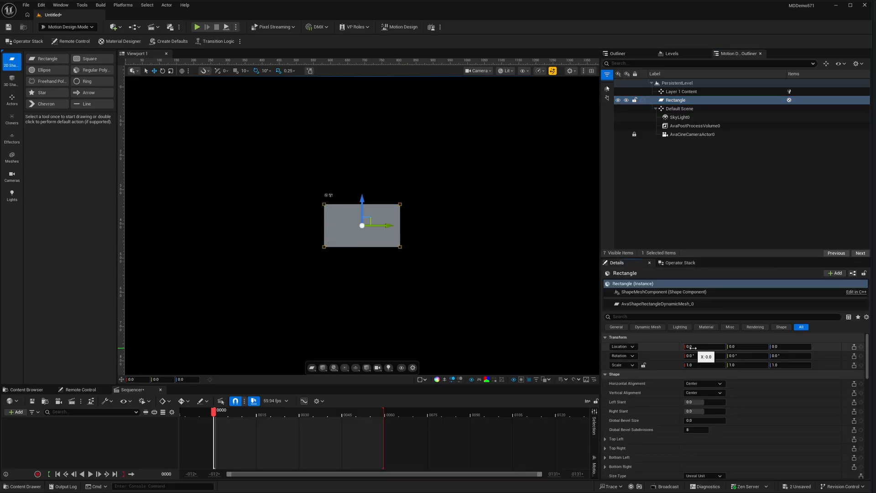
pyautogui.moveTo(692, 347); pyautogui.dragTo(755, 347)
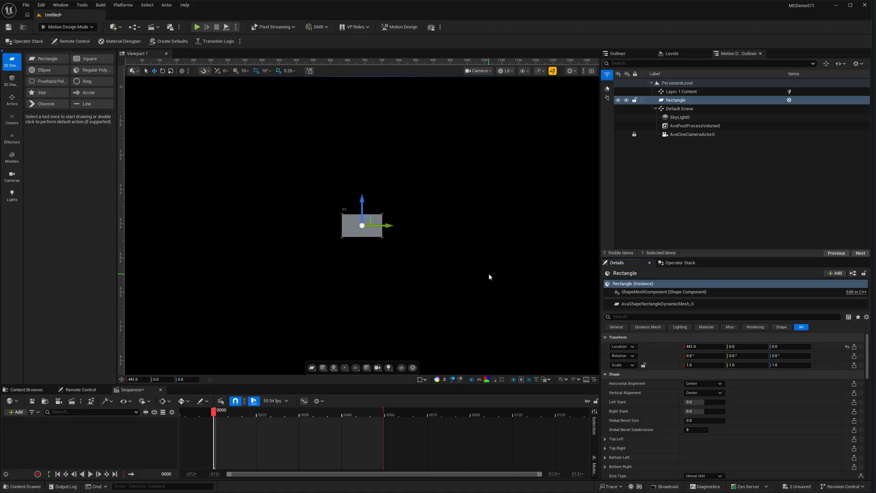
pyautogui.click(446, 379)
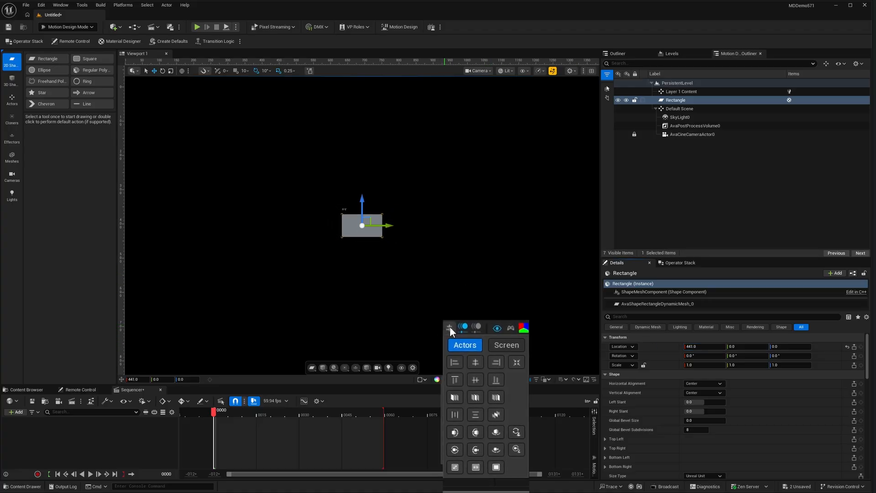
pyautogui.click(525, 477)
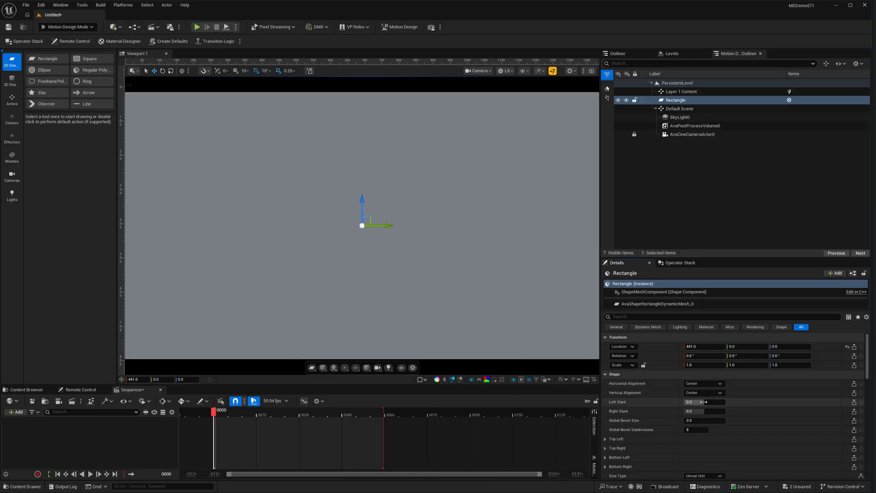
# Change the Rectangle's material type to Material Designer and create a new Emissive material for it.
pyautogui.scroll(-5, 704, 407)
pyautogui.scroll(-2, 706, 412)
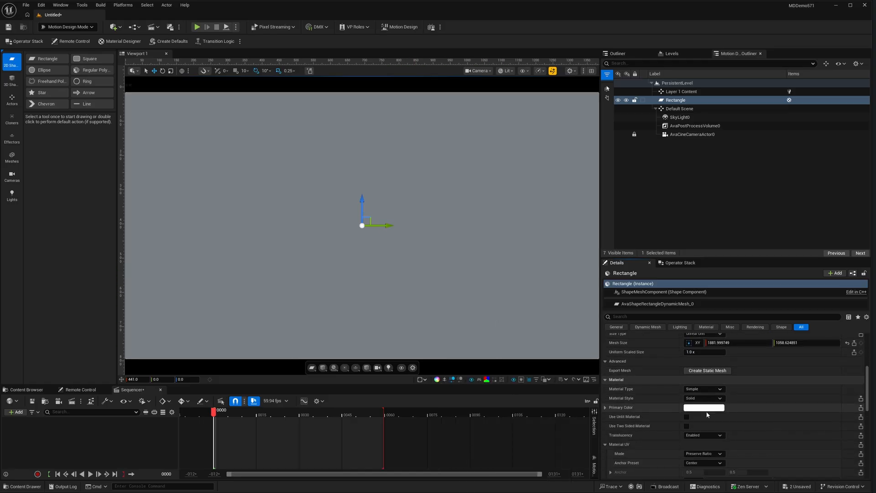
pyautogui.click(692, 389)
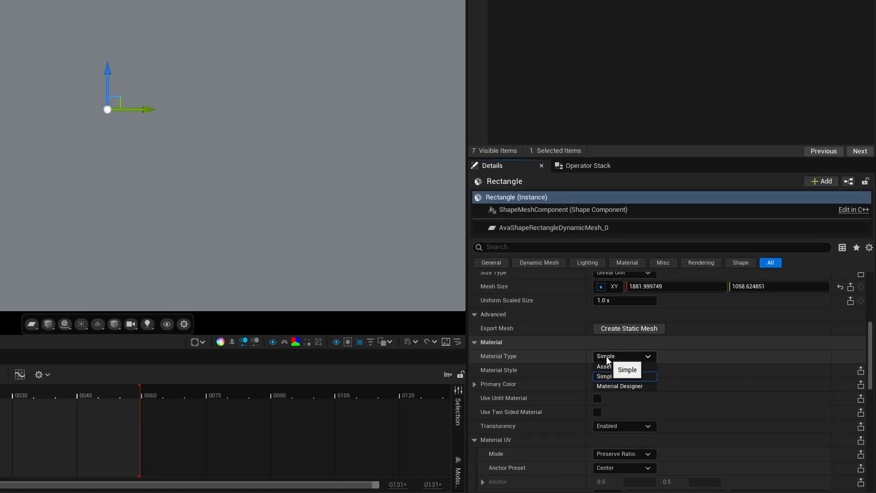
pyautogui.click(615, 386)
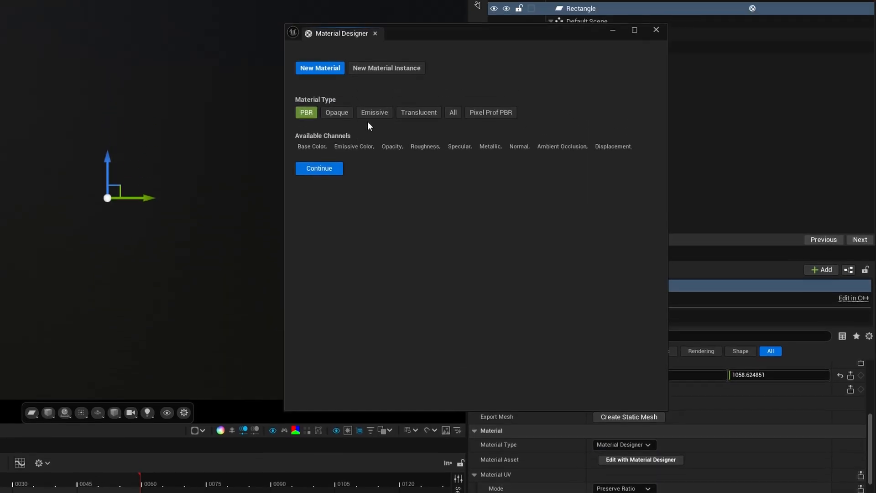
pyautogui.click(375, 112)
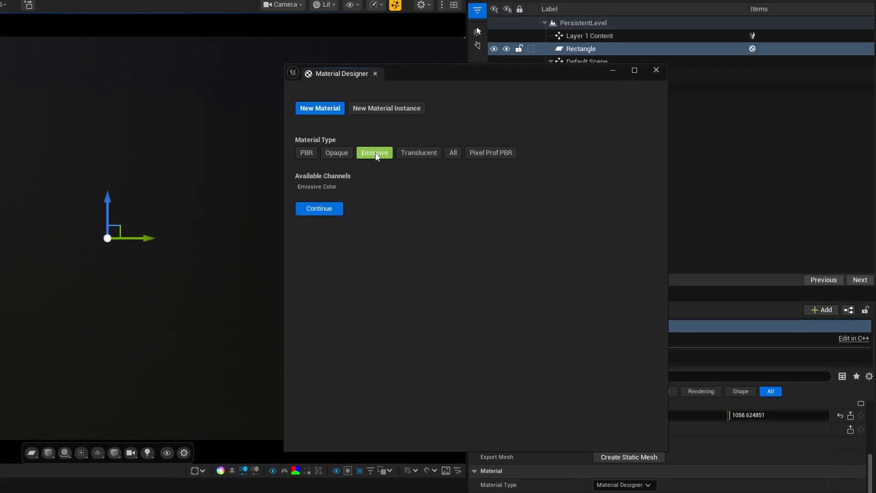
pyautogui.click(323, 209)
pyautogui.click(402, 203)
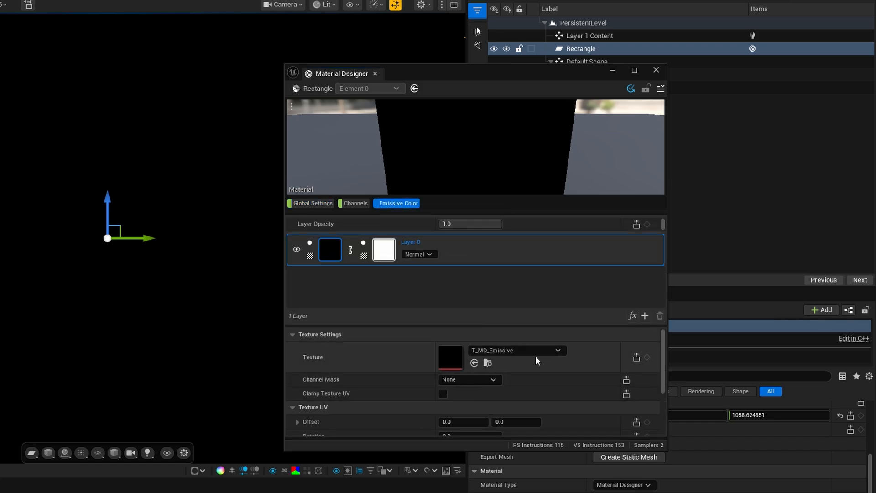
# Assign the T_ReflectorHexagon_N texture to the Emissive Color base layer and set its tiling to 25.184.
pyautogui.click(519, 349)
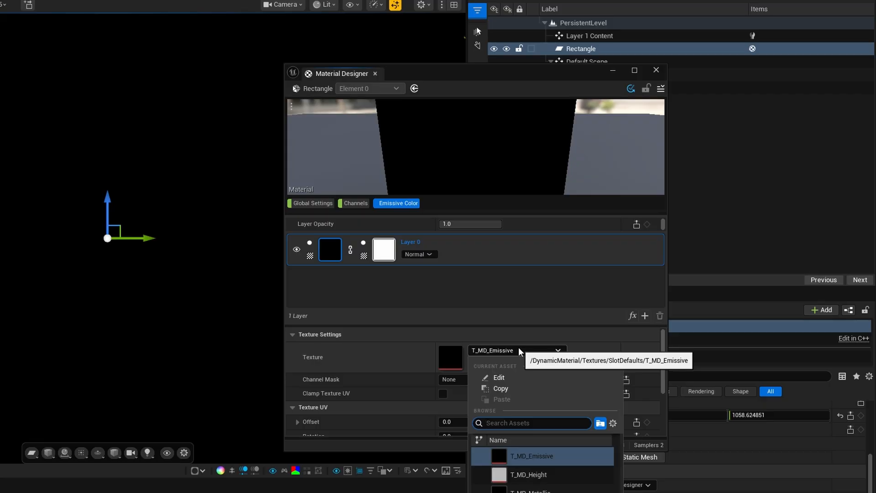
pyautogui.write('Hex')
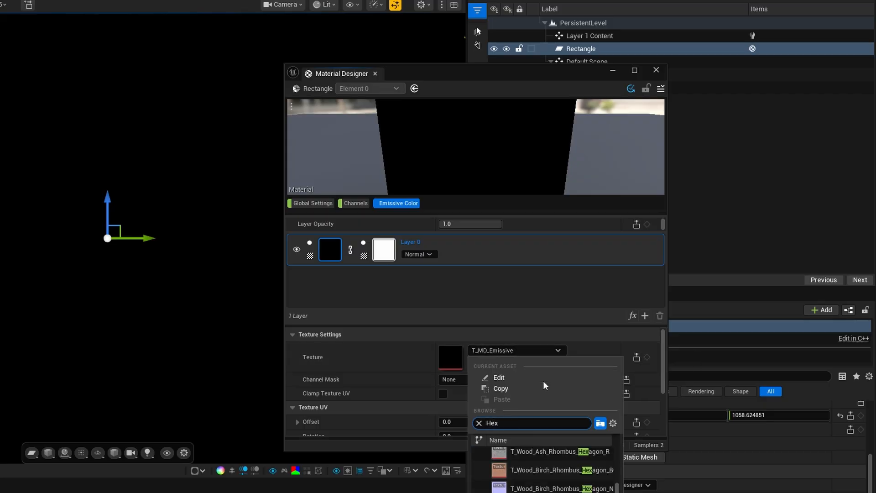
pyautogui.scroll(3, 553, 492)
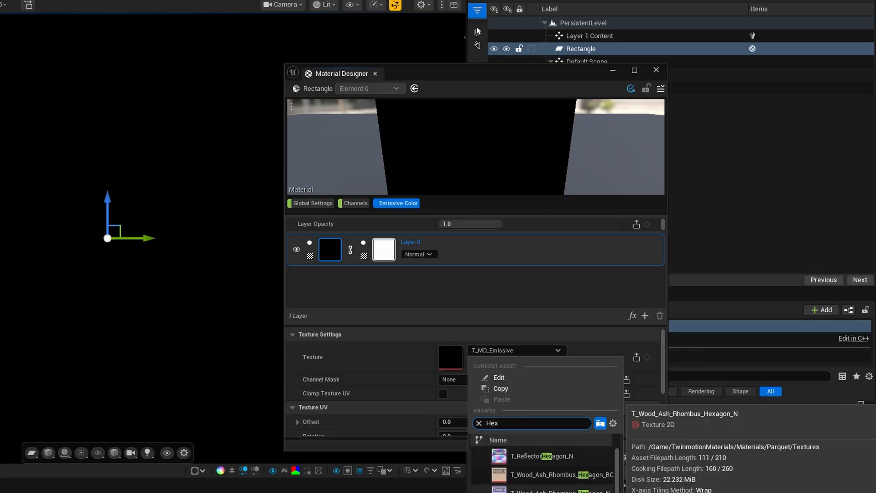
pyautogui.scroll(1, 541, 466)
pyautogui.click(498, 454)
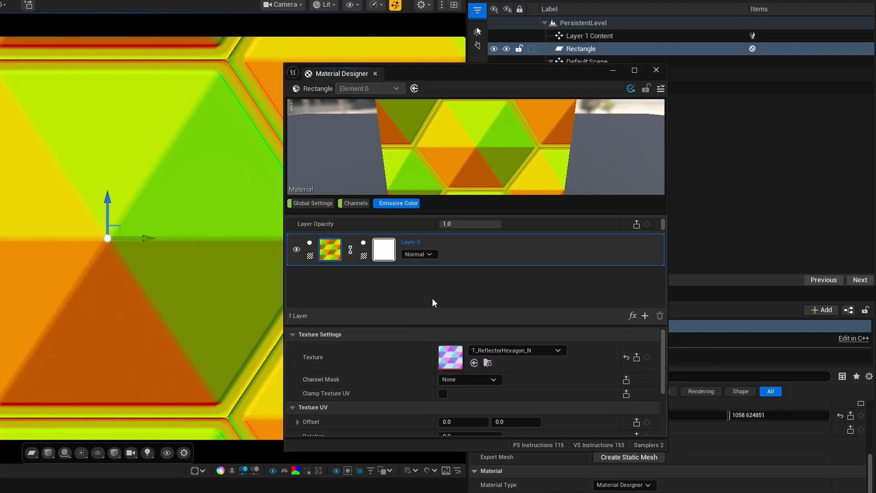
pyautogui.scroll(-5, 391, 342)
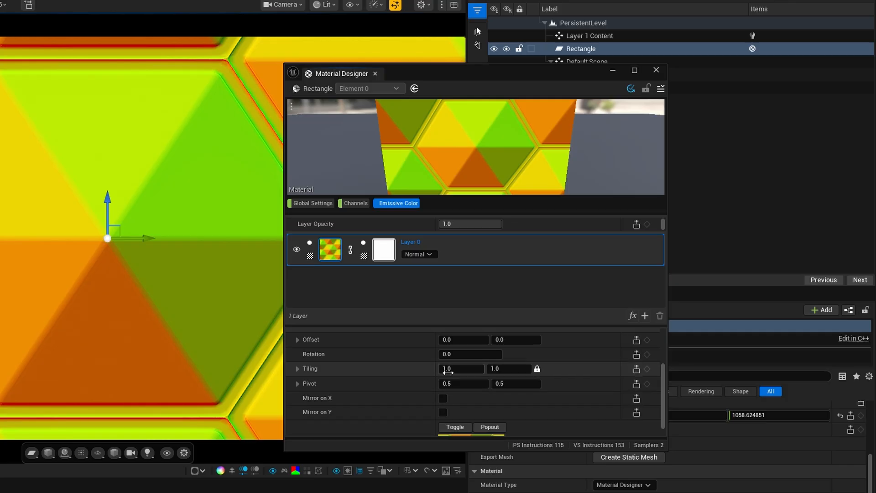
pyautogui.moveTo(450, 368); pyautogui.dragTo(395, 370)
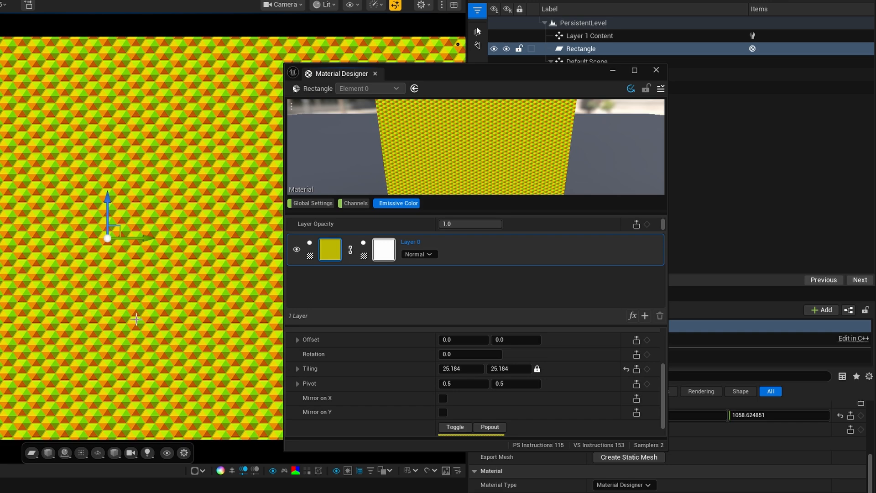
# Add a Linear Gradient layer above the hexagon texture and set its End color to a medium-dark blue.
pyautogui.click(645, 319)
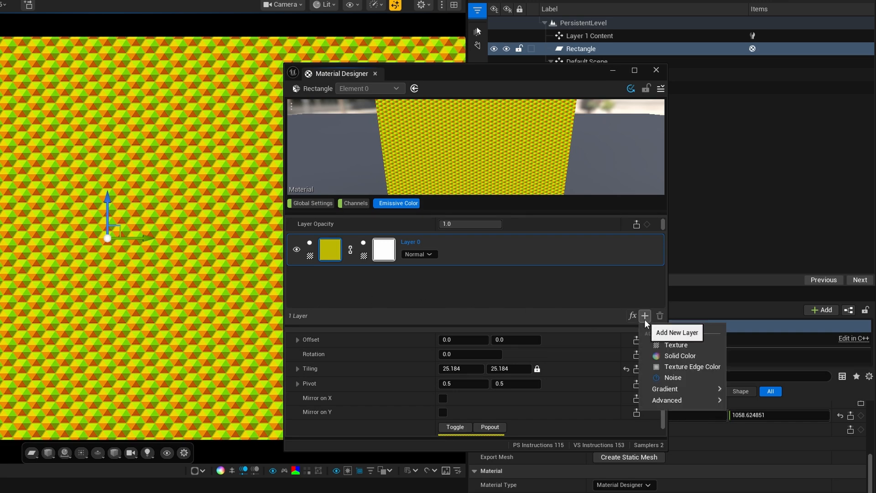
pyautogui.moveTo(662, 391)
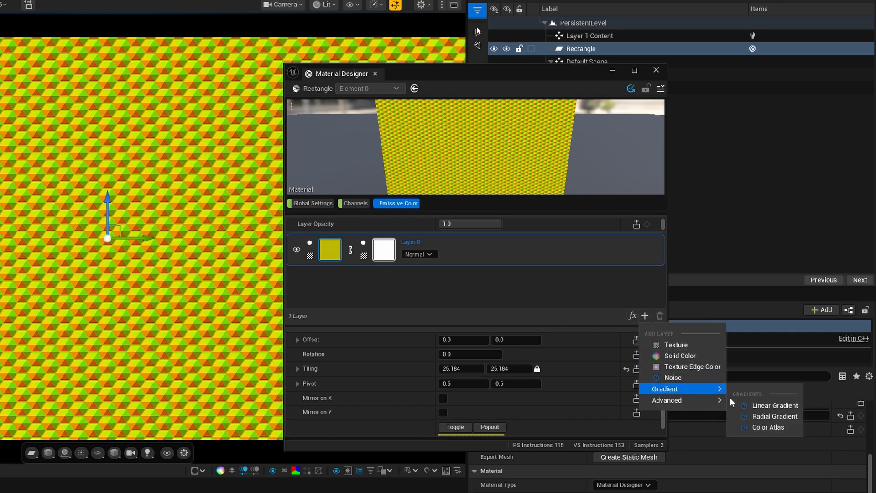
pyautogui.click(764, 409)
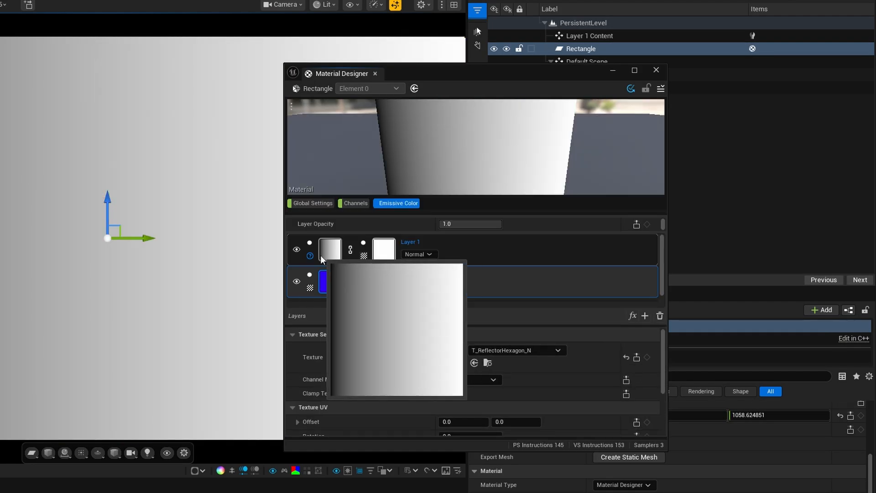
pyautogui.click(332, 259)
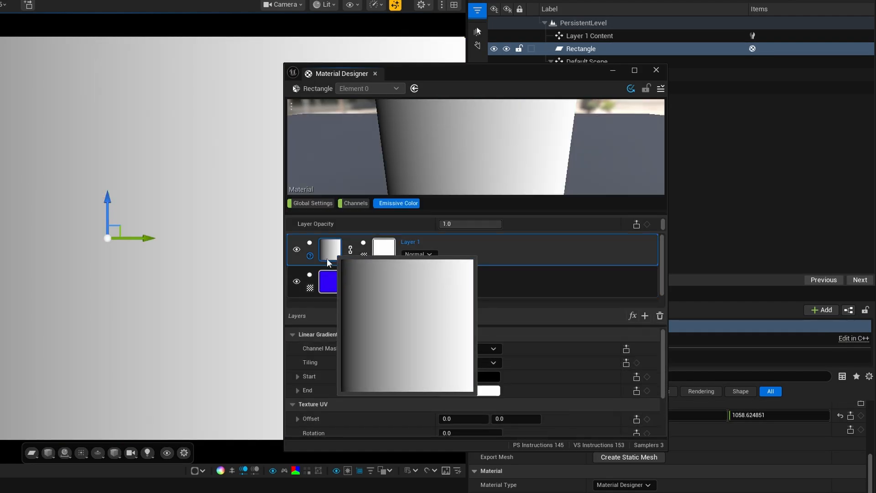
pyautogui.click(463, 391)
pyautogui.moveTo(521, 422); pyautogui.dragTo(486, 385)
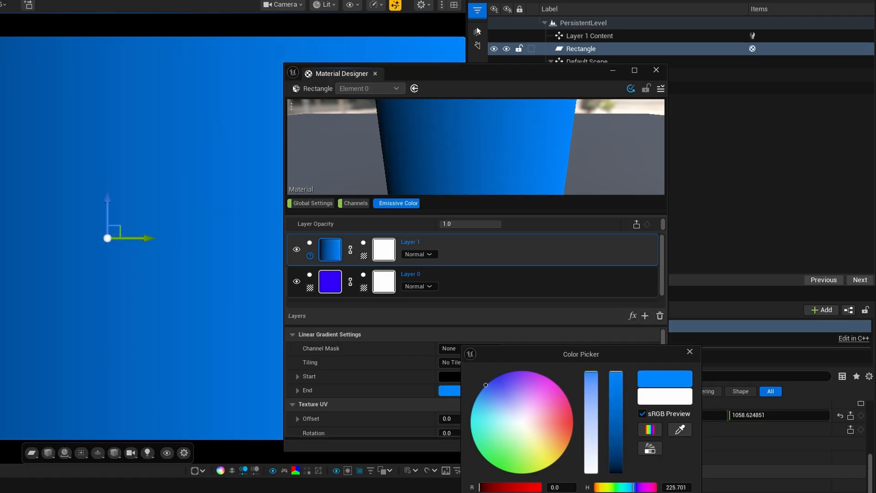
pyautogui.click(616, 425)
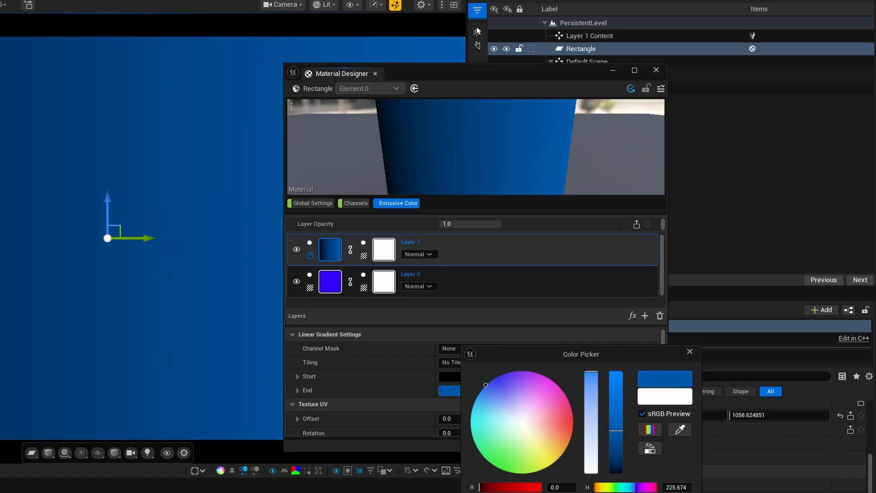
pyautogui.click(637, 492)
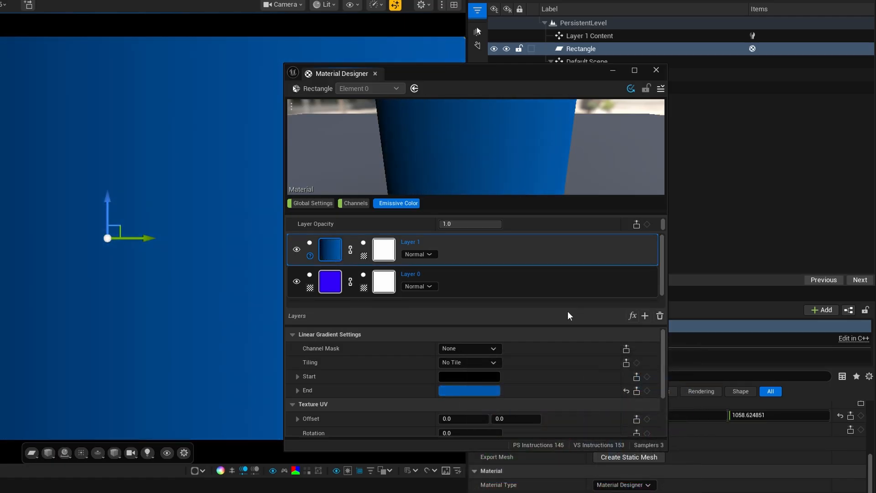
# Set the gradient layer's blend mode to Multiply and its texture rotation to -90.
pyautogui.click(415, 254)
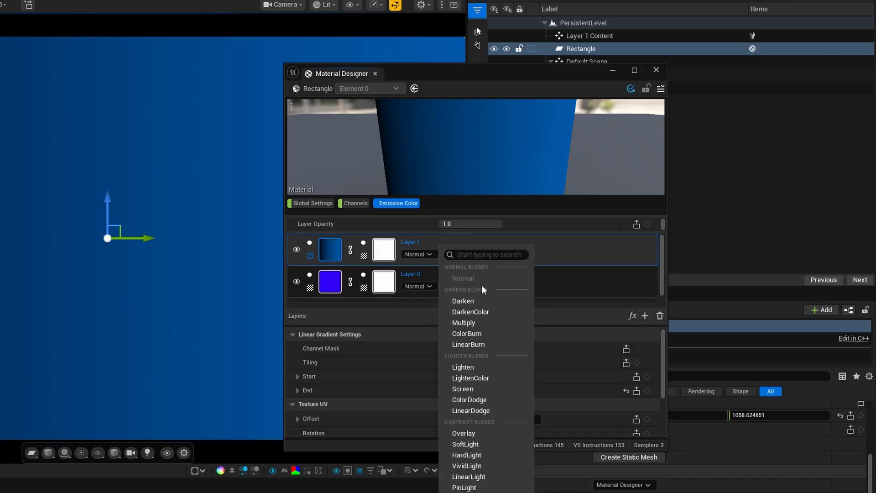
pyautogui.click(480, 322)
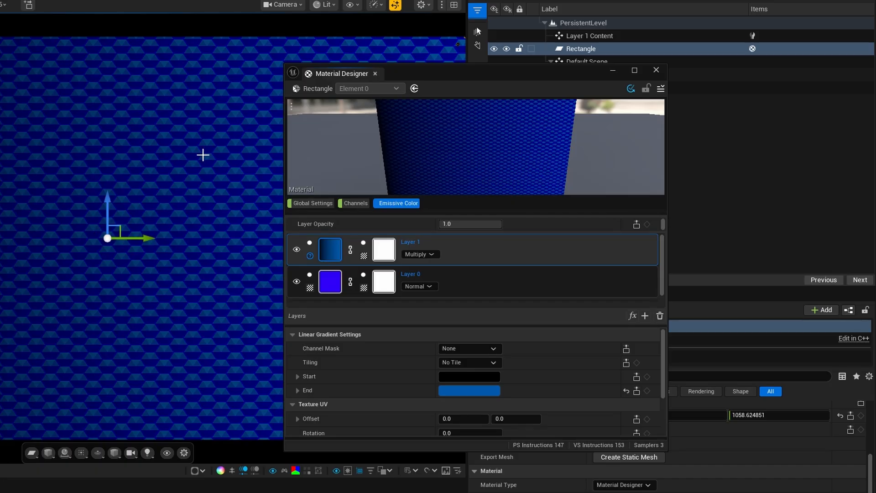
pyautogui.scroll(-3, 420, 341)
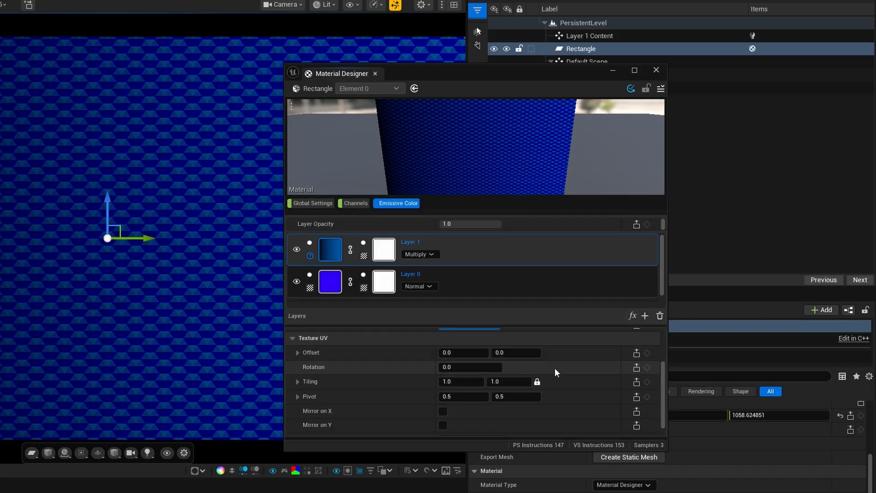
pyautogui.click(454, 368)
pyautogui.write('-')
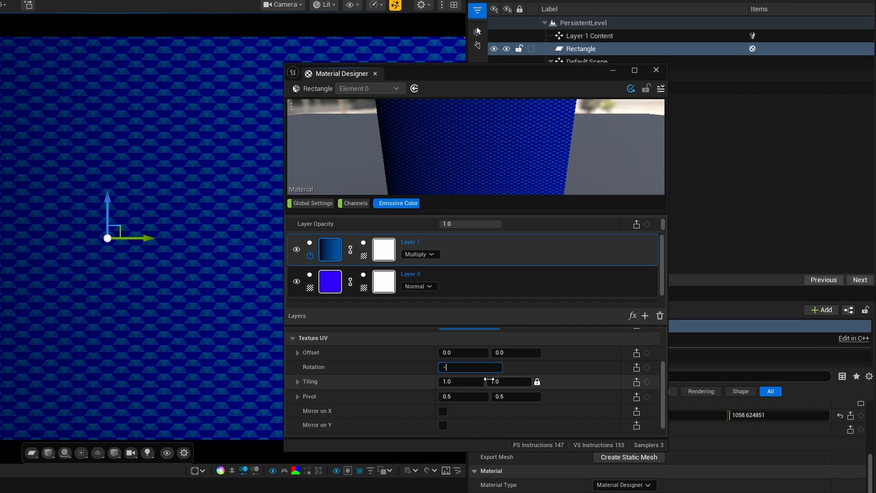
pyautogui.write('90')
pyautogui.press('Return')
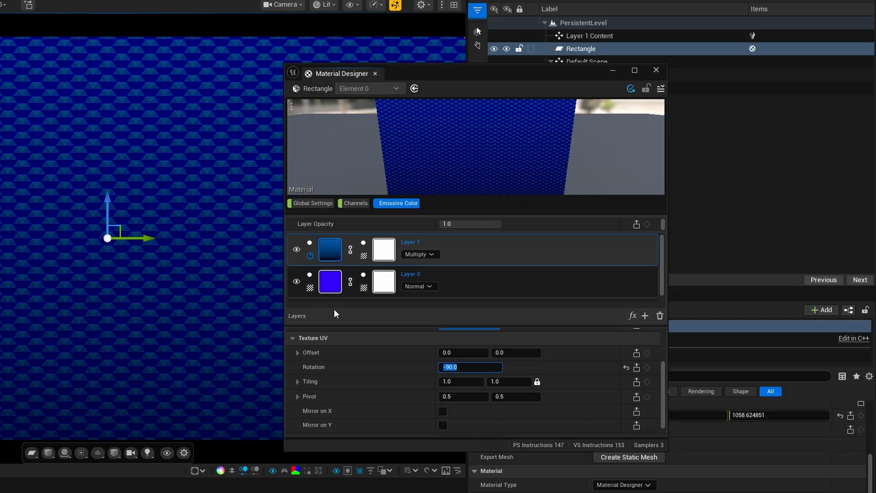
# Add a Panner (UV) distort effect to the base hexagon texture layer, Layer 0.
pyautogui.click(333, 291)
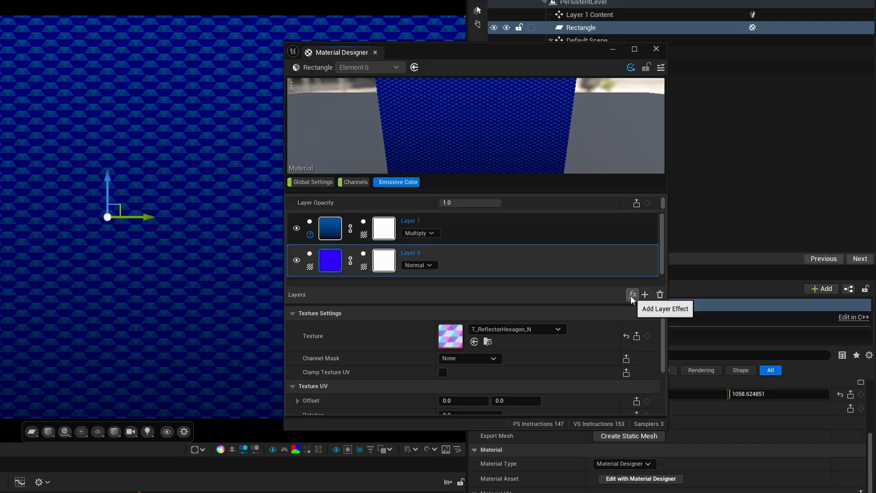
pyautogui.click(633, 316)
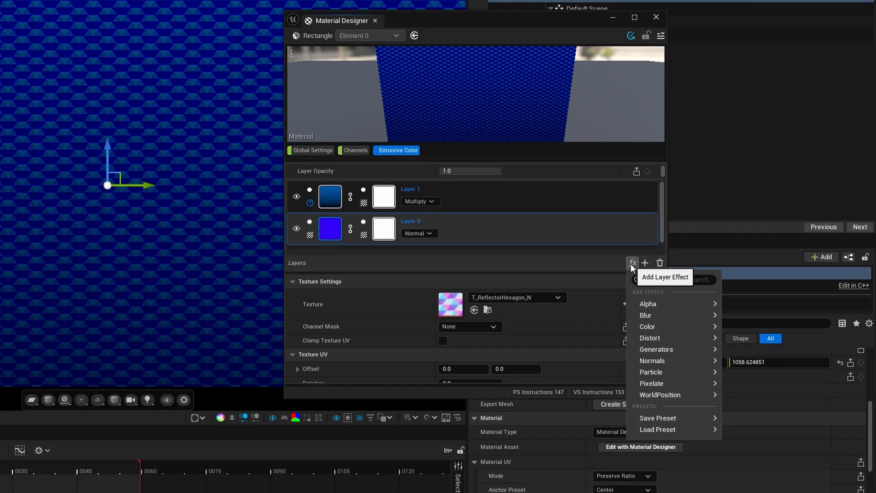
pyautogui.moveTo(539, 38); pyautogui.dragTo(476, 54)
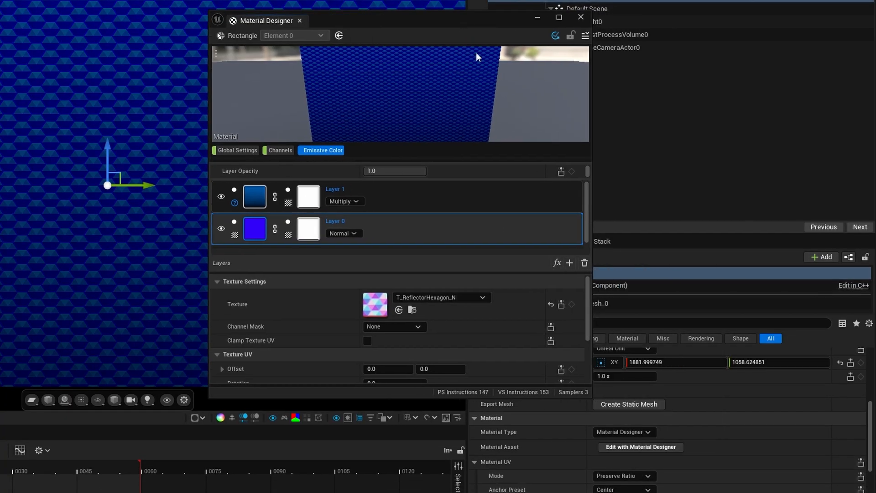
pyautogui.click(555, 262)
pyautogui.moveTo(567, 340)
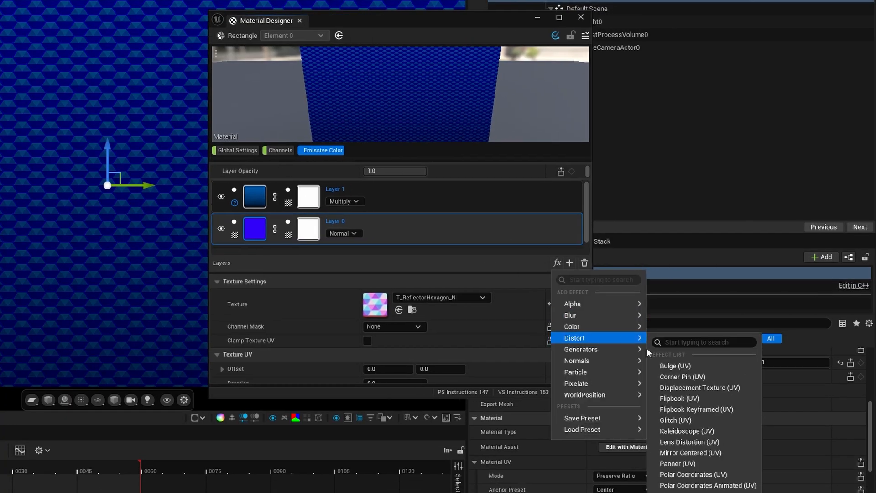
pyautogui.click(688, 464)
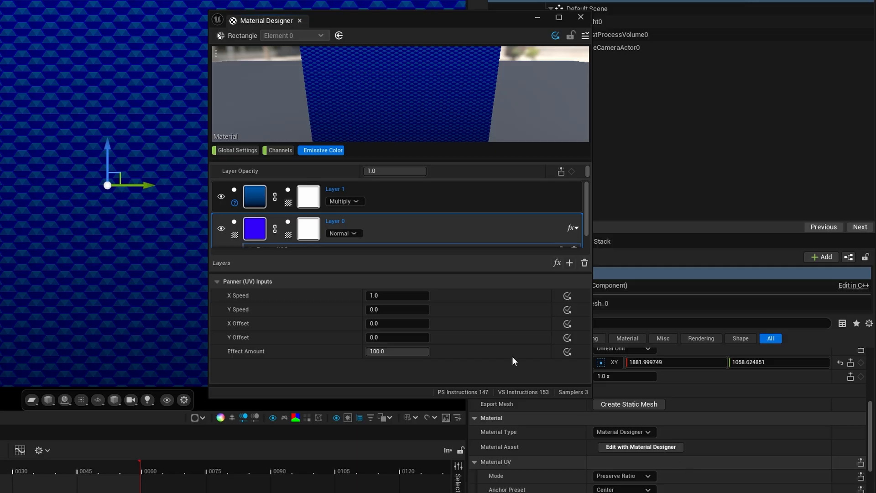
# Set the Panner effect's X Speed to -10 and Y Speed to 10, and close the Material Designer window.
pyautogui.click(391, 296)
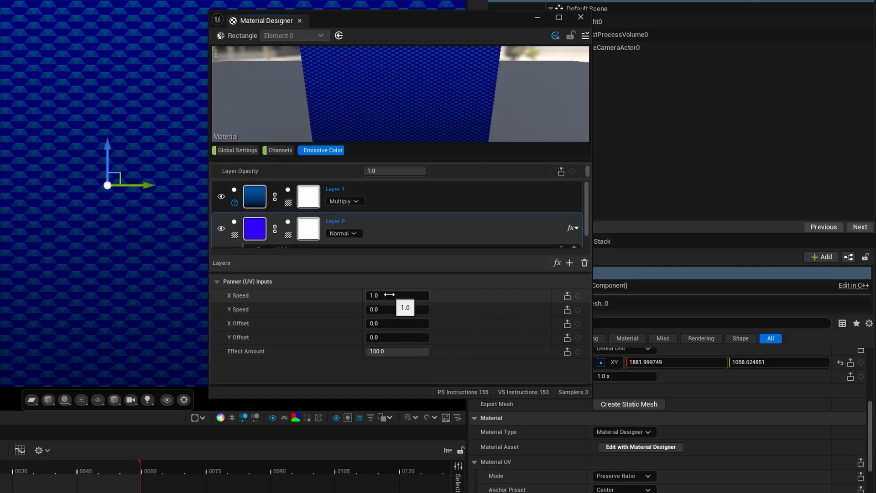
pyautogui.write('-10')
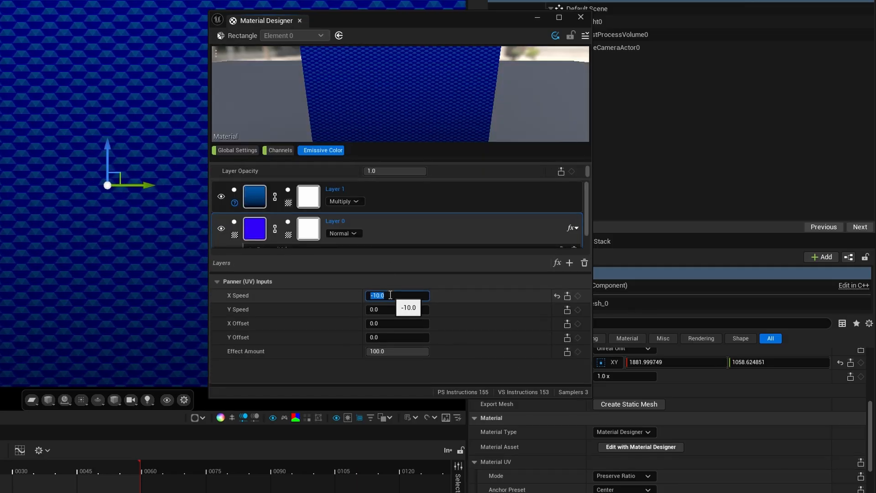
pyautogui.press('Return')
pyautogui.click(382, 309)
pyautogui.write('10')
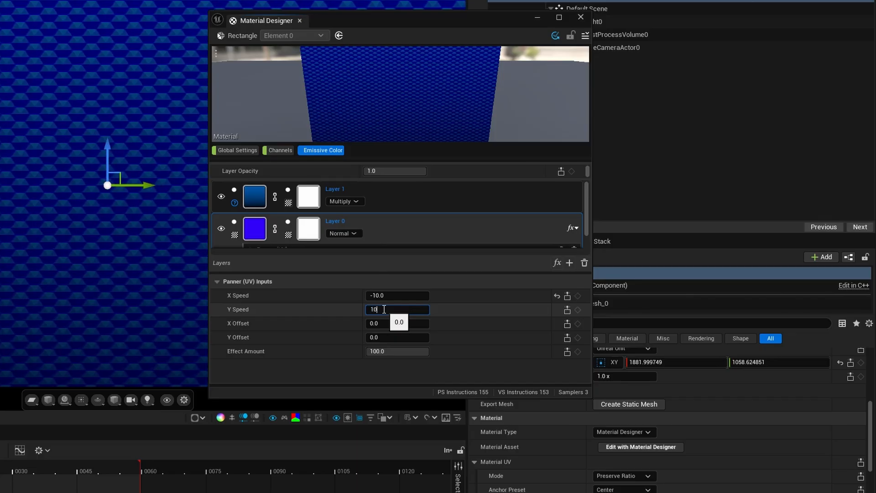
pyautogui.press('Return')
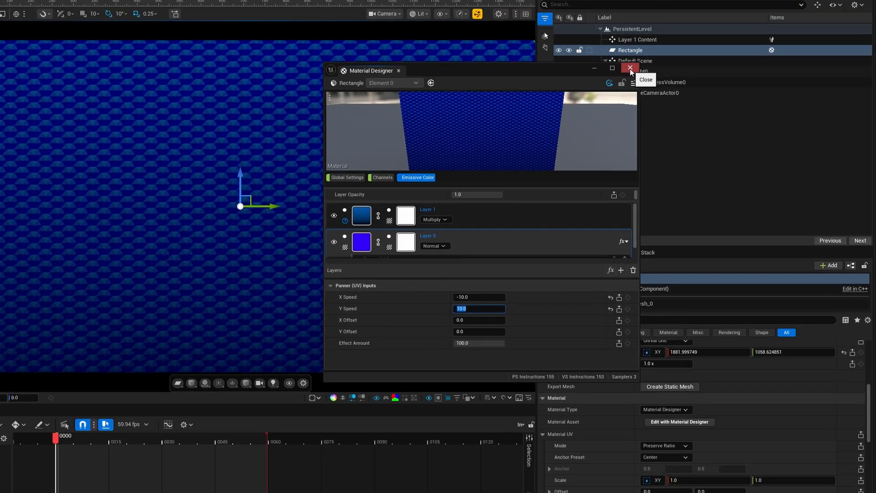
pyautogui.click(580, 17)
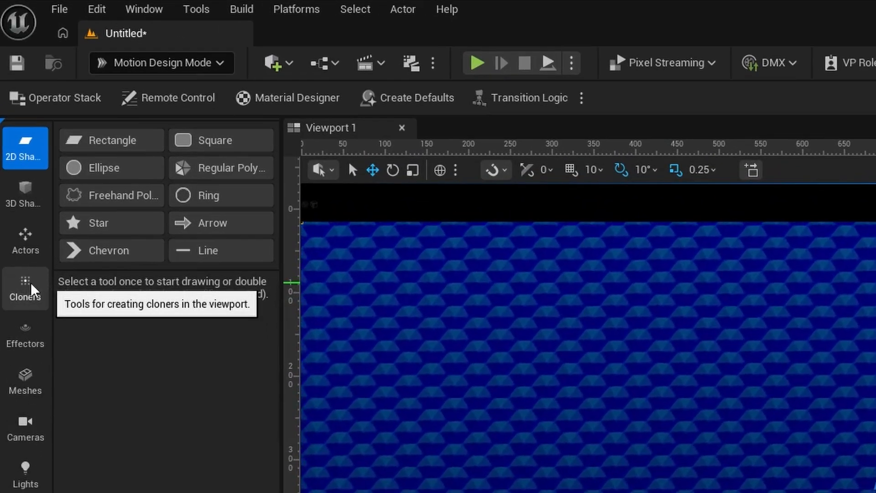
# Create a default Grid cloner in the level and delete its DefaultClone child mesh.
pyautogui.click(27, 197)
pyautogui.click(95, 141)
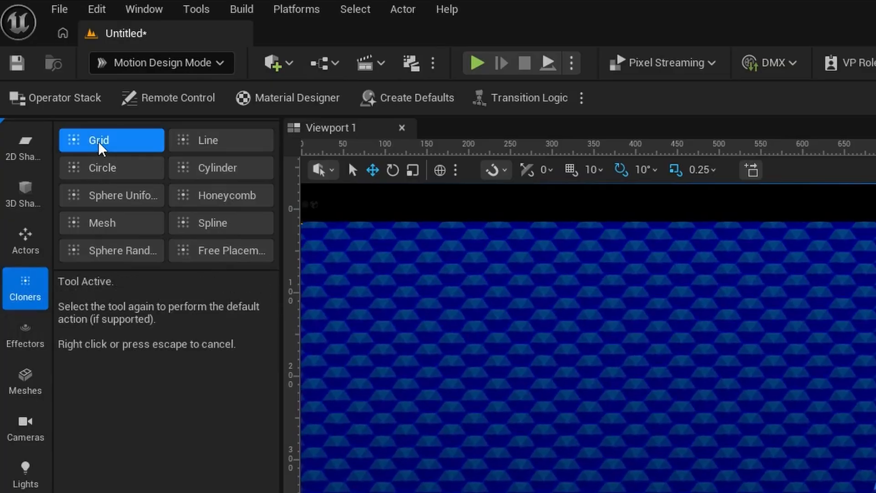
pyautogui.click(95, 140)
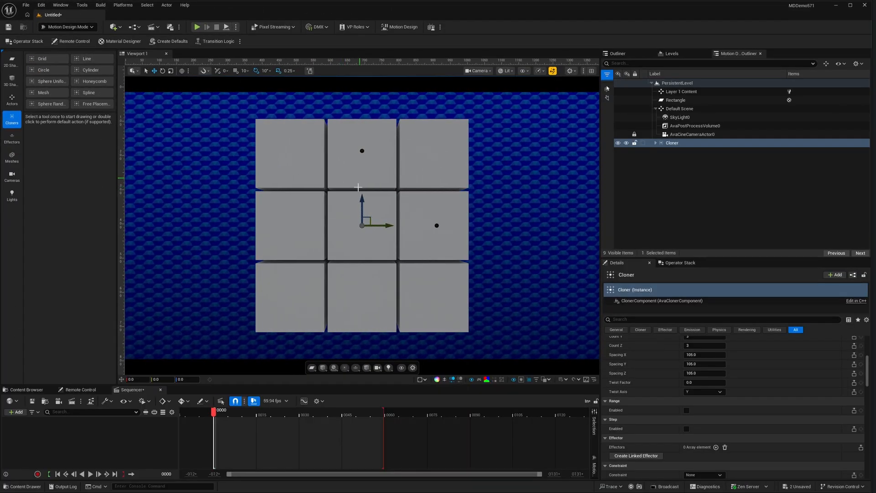
pyautogui.click(655, 143)
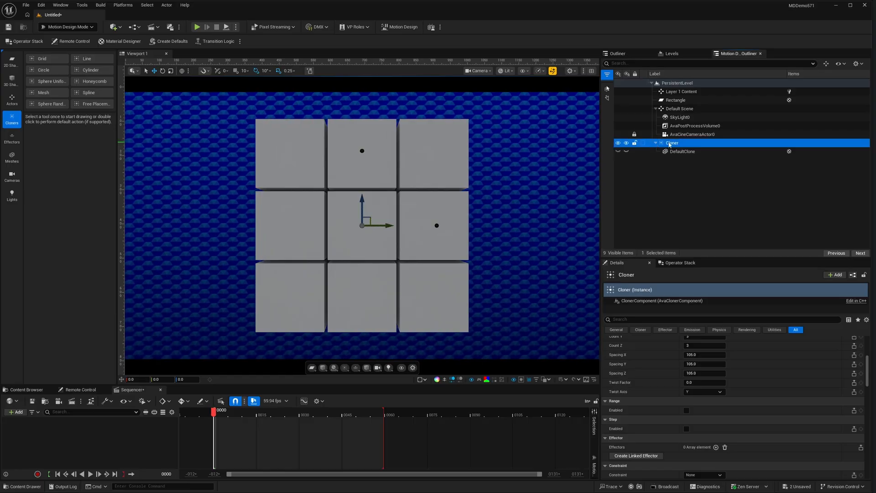
pyautogui.click(678, 155)
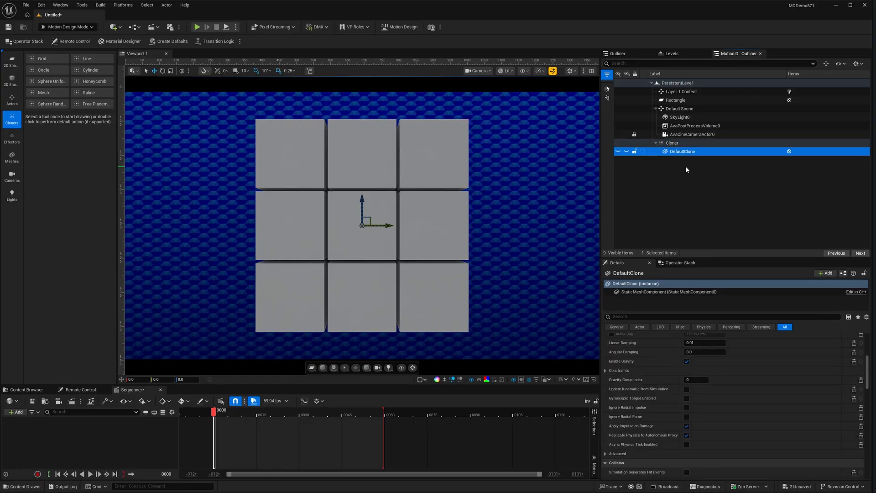
pyautogui.press('Delete')
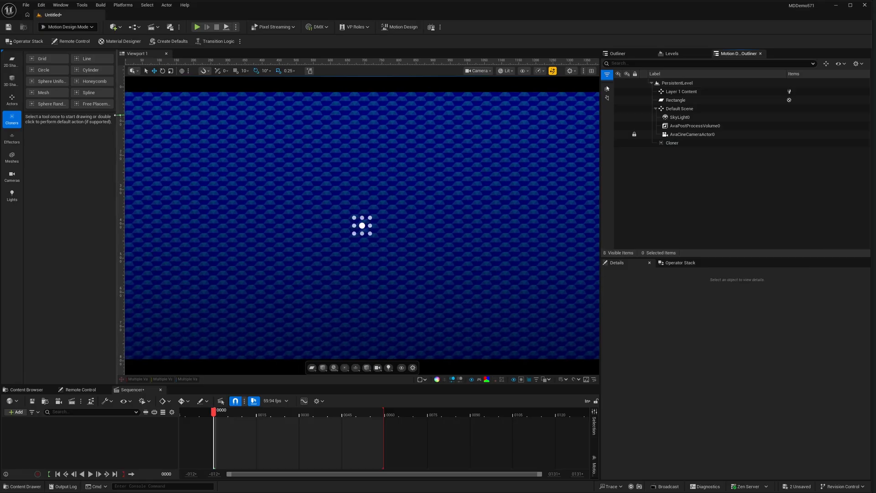
# Create a default Sphere shape, parent it under the Cloner, and set its mesh size to 20 on all axes.
pyautogui.click(12, 80)
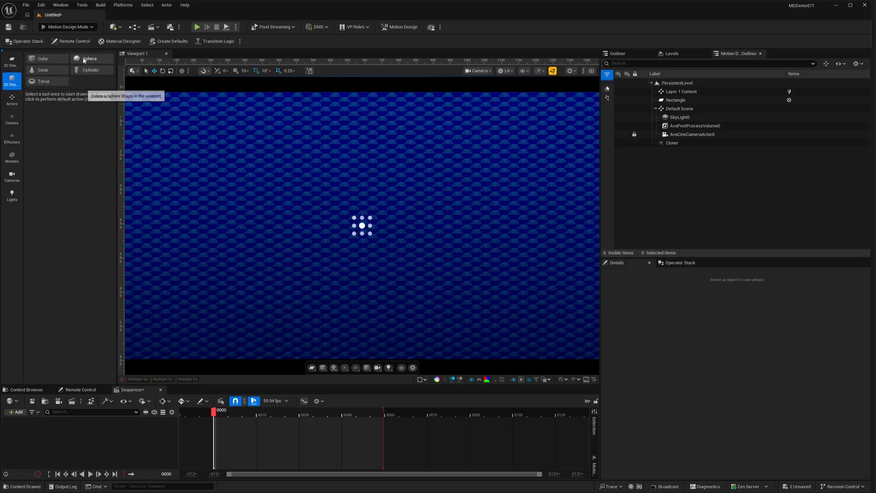
pyautogui.doubleClick(84, 60)
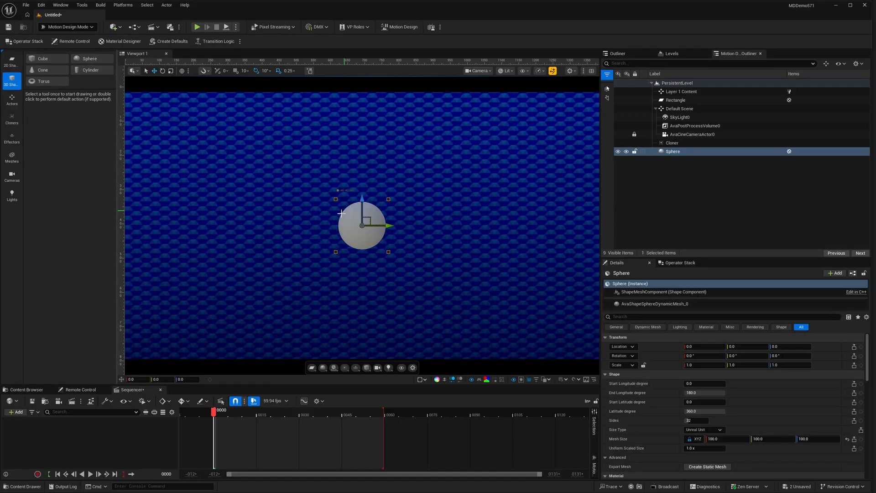
pyautogui.moveTo(663, 154); pyautogui.dragTo(671, 144)
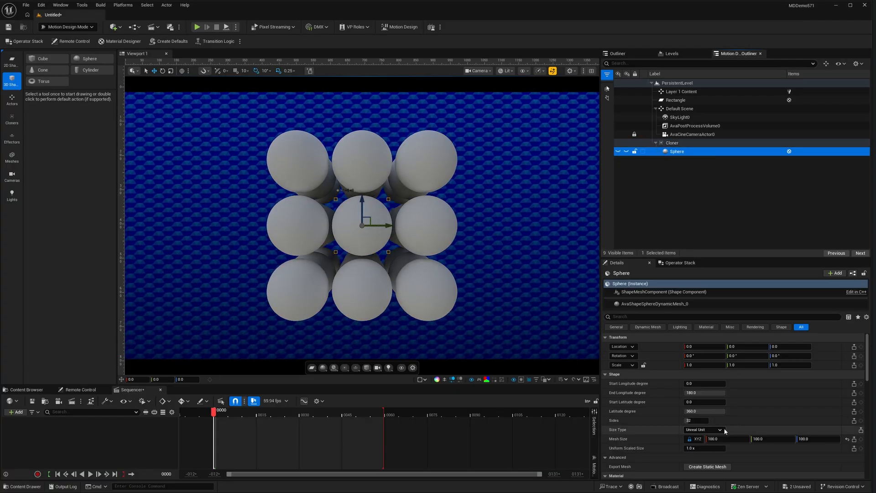
pyautogui.click(720, 439)
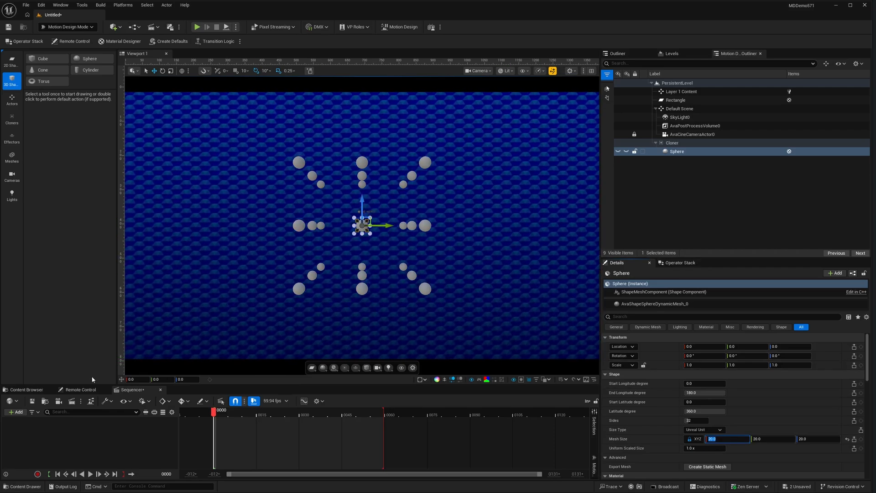
# Create a new material named MAT_Demo in the Logos content folder.
pyautogui.click(26, 389)
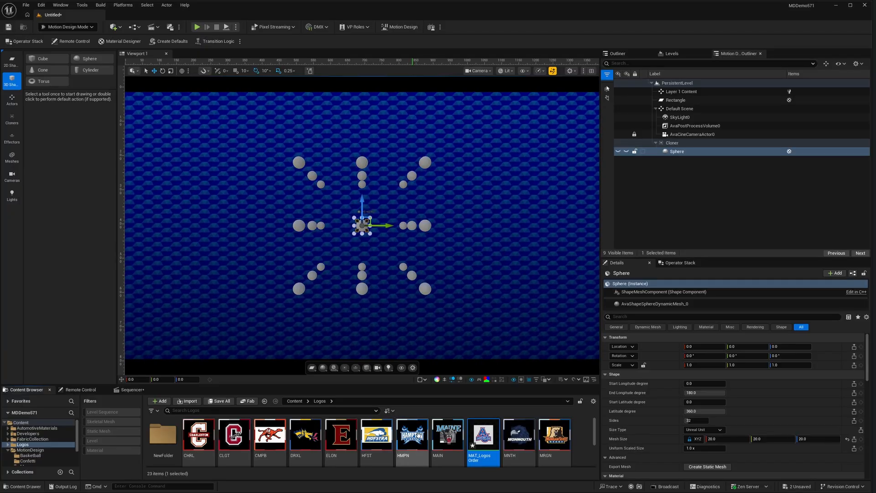
pyautogui.rightClick(582, 439)
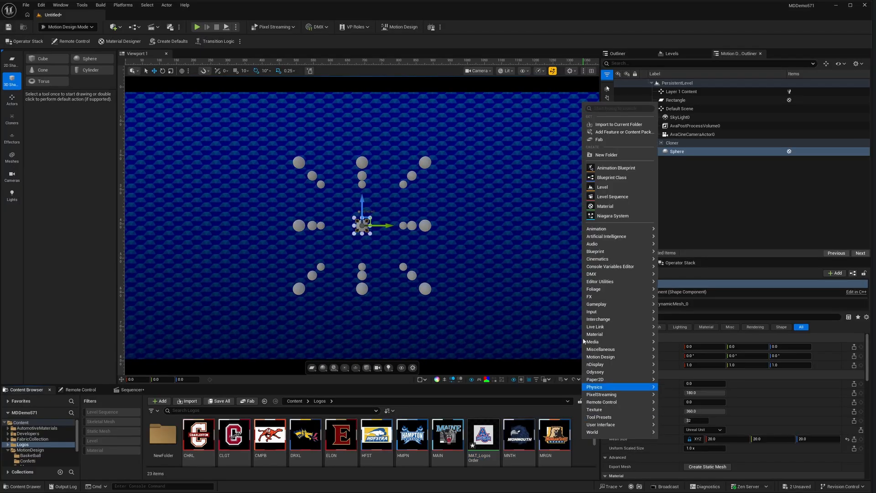
pyautogui.click(605, 206)
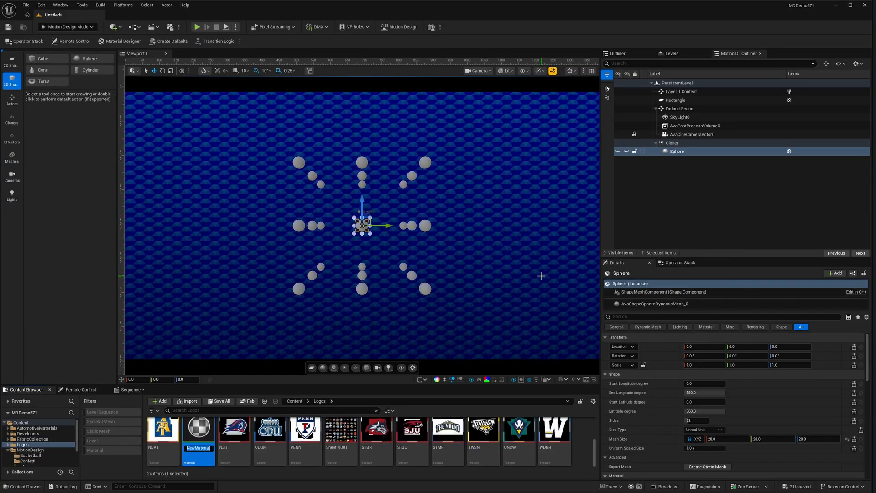
pyautogui.write('DemoMat')
pyautogui.press('BackSpace')
pyautogui.press('BackSpace')
pyautogui.press('BackSpace')
pyautogui.press('BackSpace')
pyautogui.press('BackSpace')
pyautogui.press('BackSpace')
pyautogui.press('BackSpace')
pyautogui.write('MA')
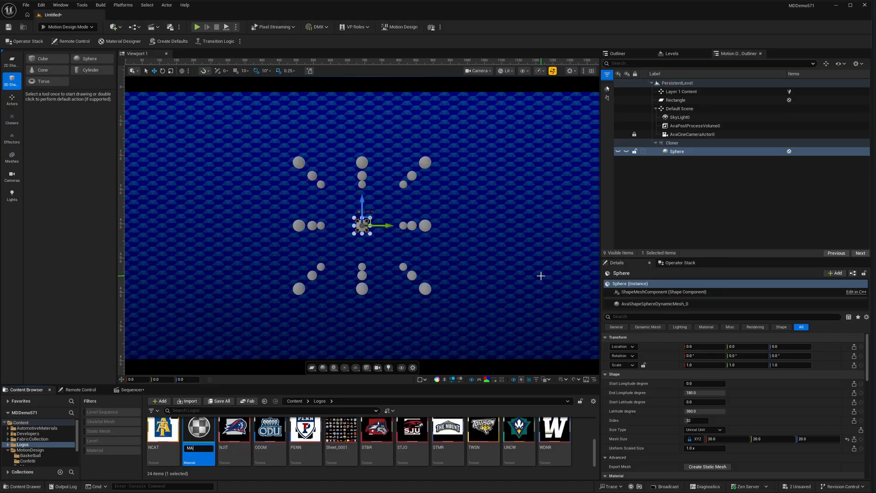
pyautogui.write('T_Demo')
pyautogui.press('Return')
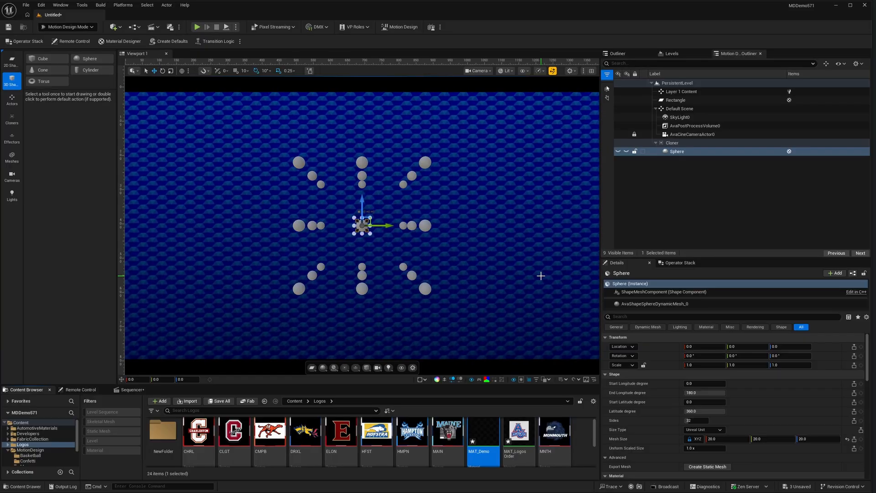
# In MAT_Demo's graph, add a three-vector constant with a pale blue-white colour (0.794, 0.838, 0.891) and connect it to Base Color.
pyautogui.doubleClick(488, 427)
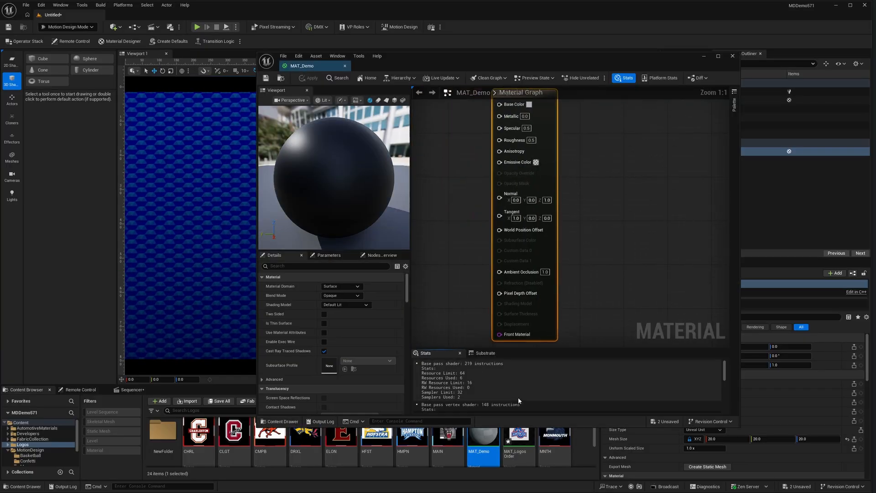
pyautogui.moveTo(511, 57); pyautogui.dragTo(616, 113)
pyautogui.moveTo(615, 176); pyautogui.dragTo(632, 223, button='right')
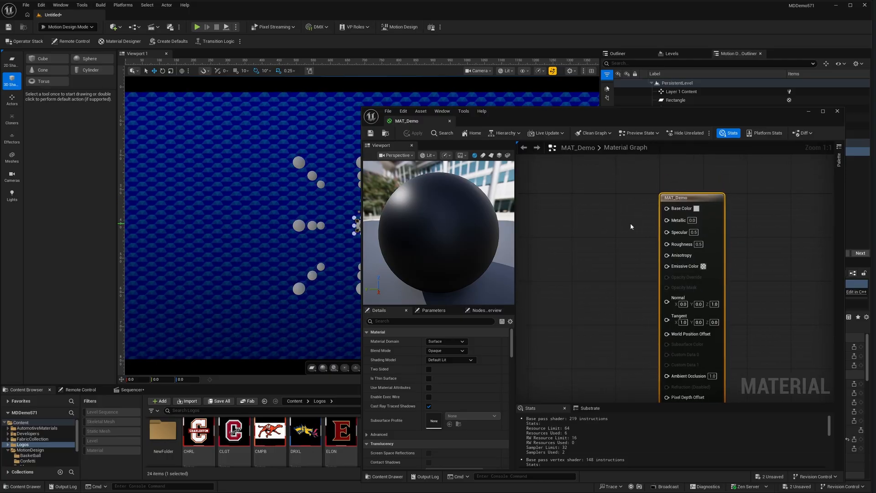
pyautogui.moveTo(563, 209); pyautogui.dragTo(618, 217, button='right')
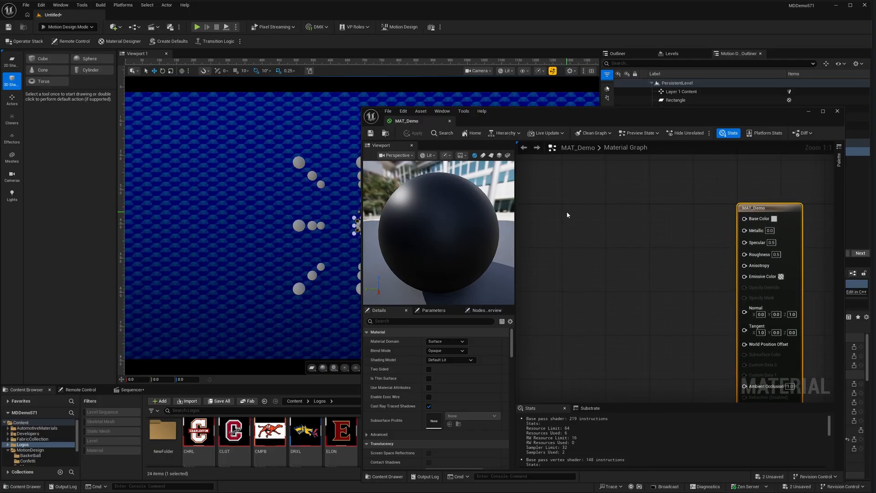
pyautogui.click(565, 199)
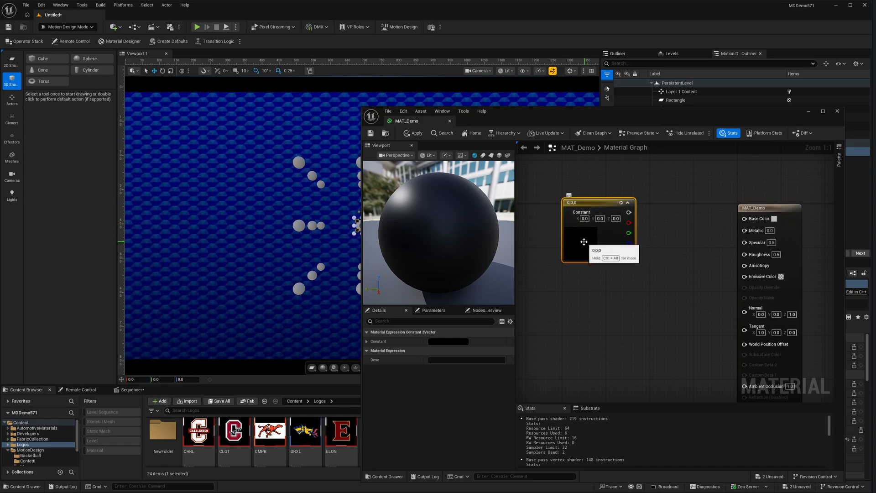
pyautogui.doubleClick(582, 242)
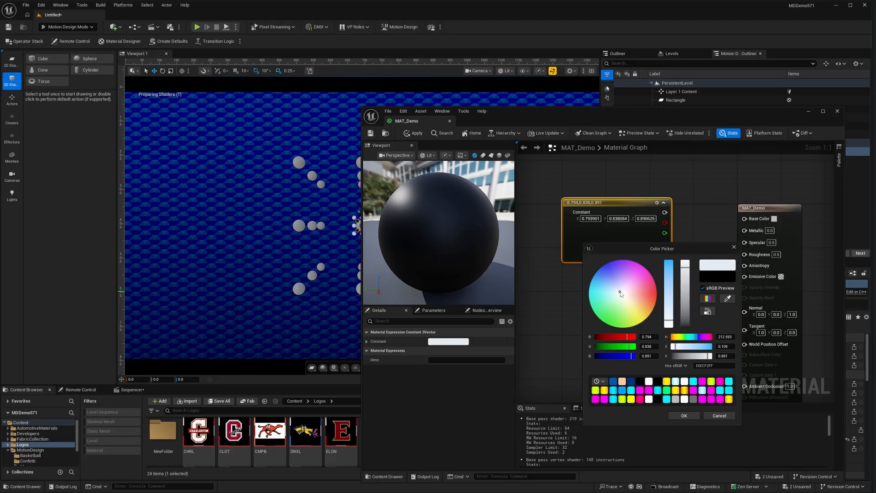
pyautogui.click(684, 415)
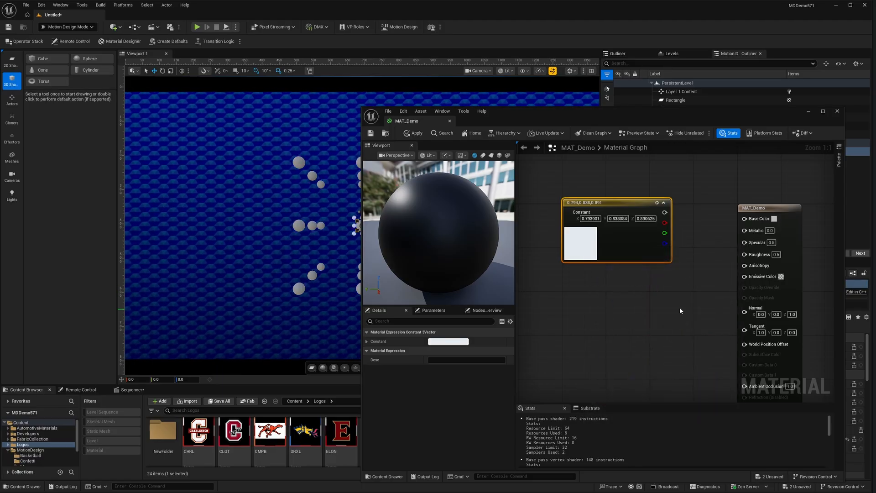
pyautogui.moveTo(743, 221); pyautogui.dragTo(743, 219)
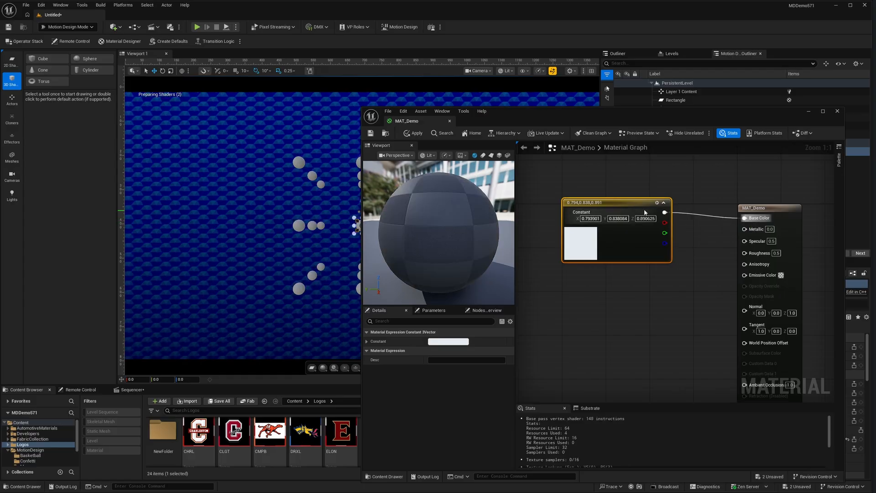
pyautogui.moveTo(614, 202); pyautogui.dragTo(585, 198)
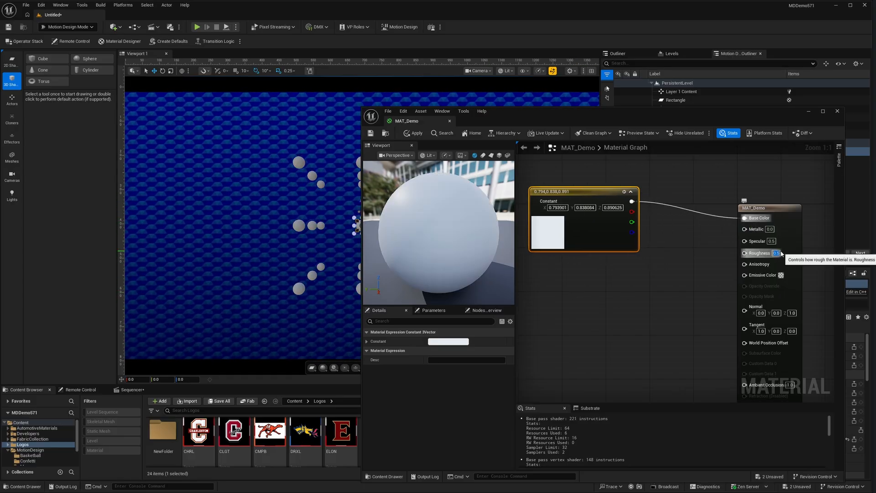
# Set MAT_Demo's Roughness to 0 and Specular to 1, save it, and move the material editor away from the main window.
pyautogui.write('0')
pyautogui.press('Return')
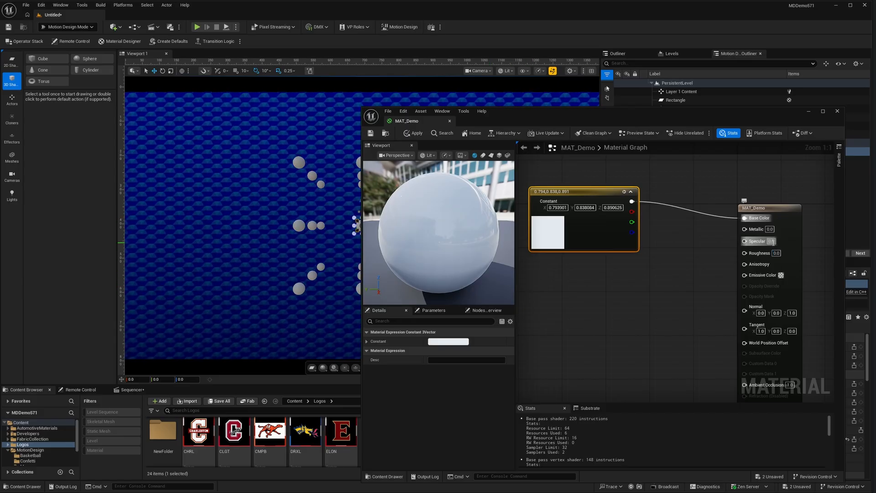
pyautogui.write('1')
pyautogui.press('Return')
pyautogui.click(371, 133)
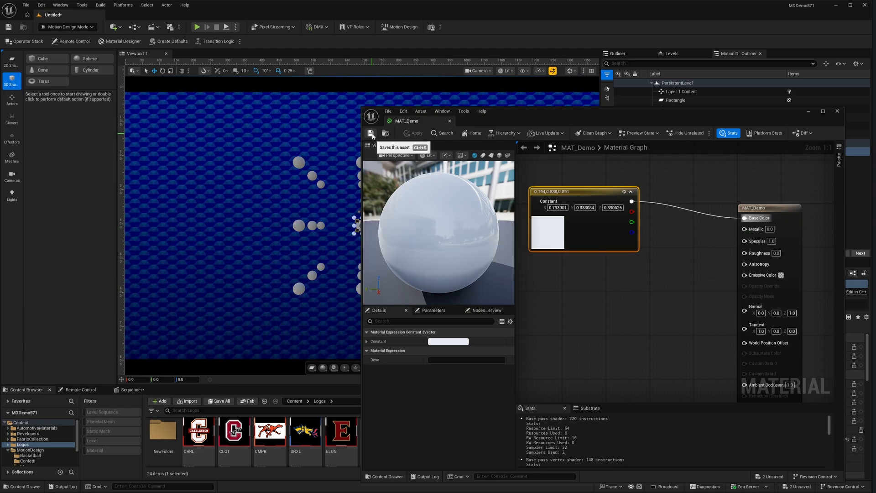
pyautogui.moveTo(554, 109); pyautogui.dragTo(875, 109)
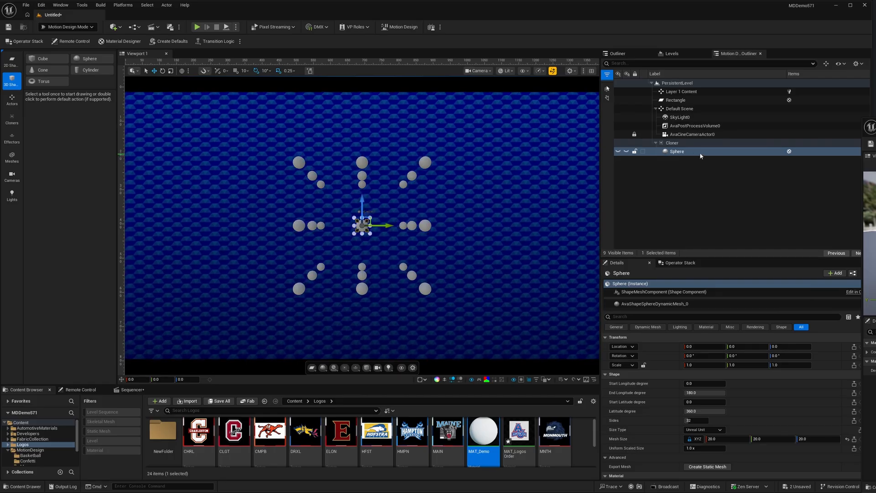
# Set the cloned Sphere's Material Type to Asset and assign MAT_Demo as its material asset.
pyautogui.click(666, 153)
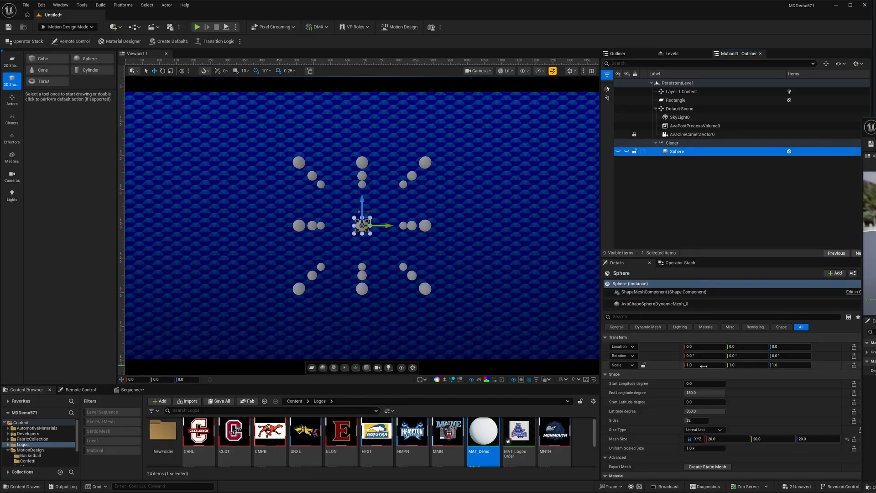
pyautogui.scroll(-5, 712, 369)
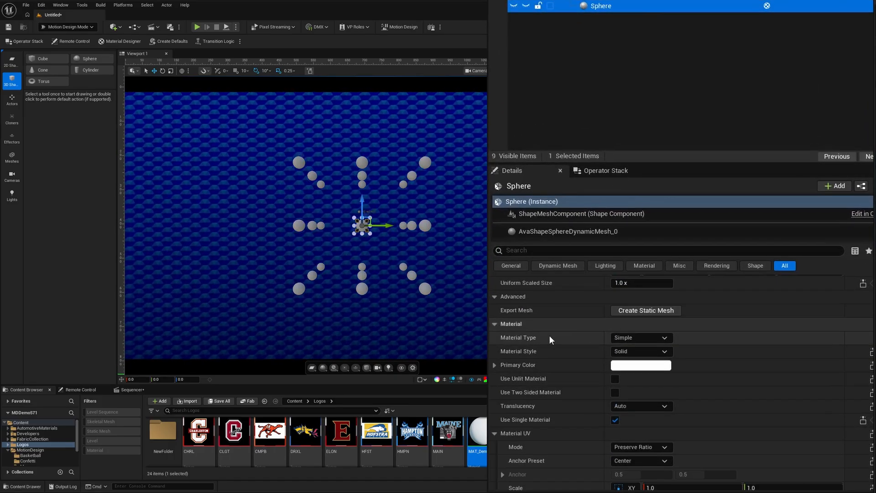
pyautogui.click(622, 338)
pyautogui.click(637, 349)
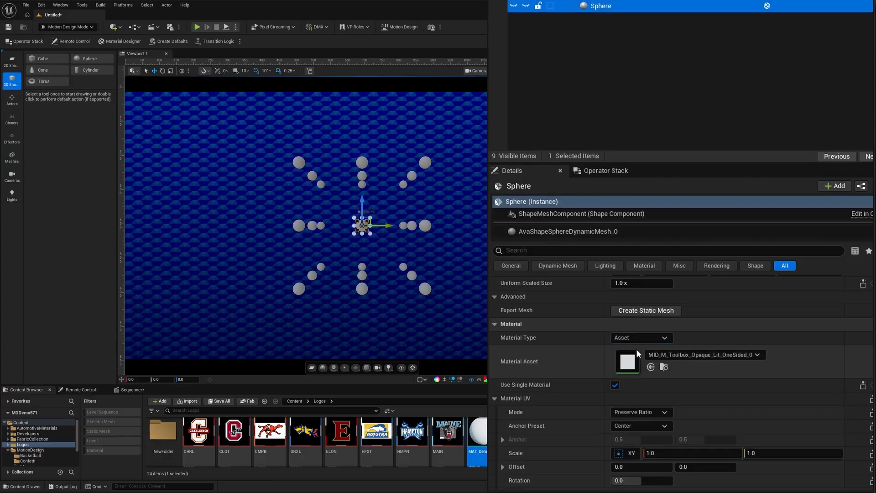
pyautogui.moveTo(477, 431); pyautogui.dragTo(634, 363)
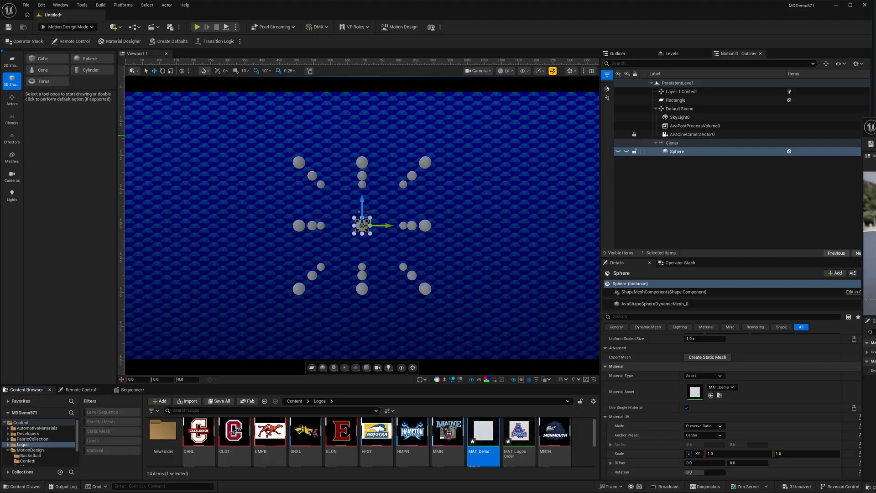
# Bring the MAT_Demo editor back over the main window and add the Sheet_0001 texture to its graph as a Texture Sample.
pyautogui.moveTo(875, 130); pyautogui.dragTo(569, 79)
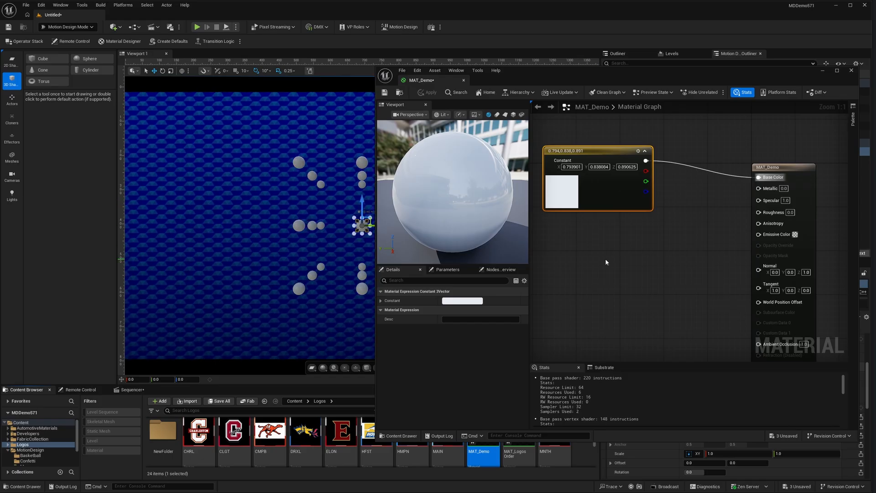
pyautogui.scroll(-2, 365, 435)
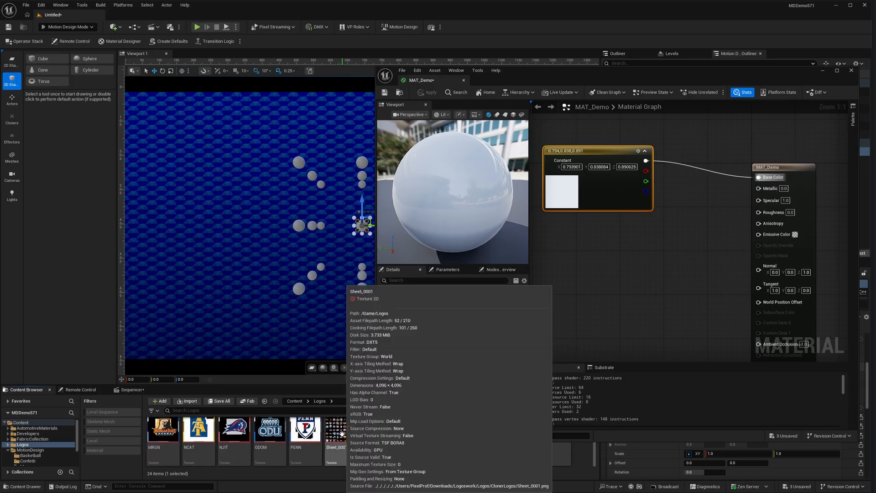
pyautogui.moveTo(343, 430); pyautogui.dragTo(354, 417)
pyautogui.moveTo(572, 263); pyautogui.dragTo(581, 255)
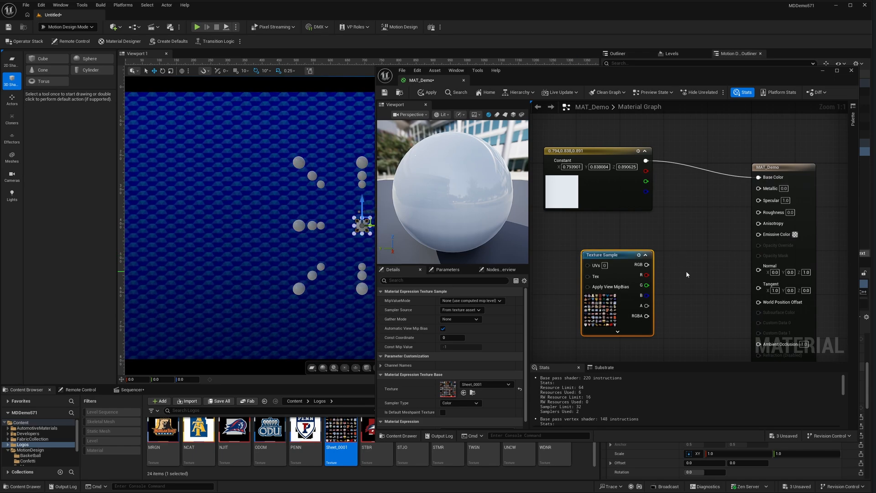
# Add a ClonerEffectorParameters node to the MAT_Demo graph and place it beside the Texture Sample.
pyautogui.scroll(-3, 685, 270)
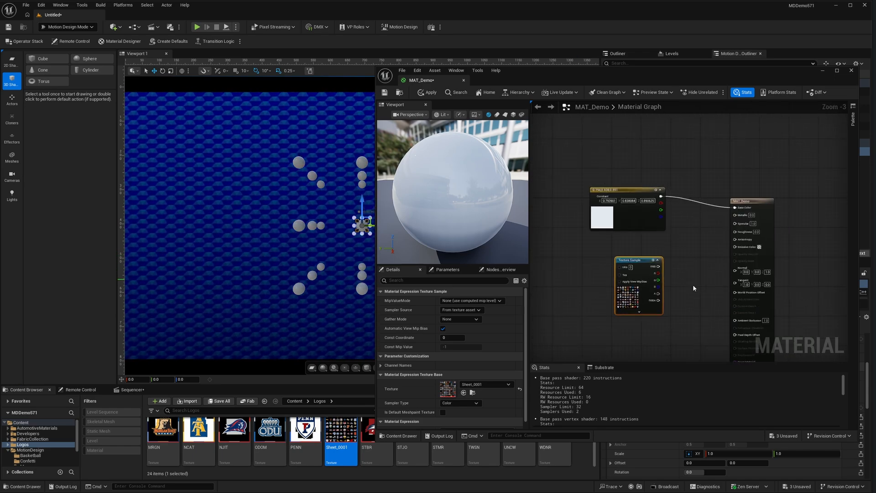
pyautogui.moveTo(570, 289); pyautogui.dragTo(604, 283, button='right')
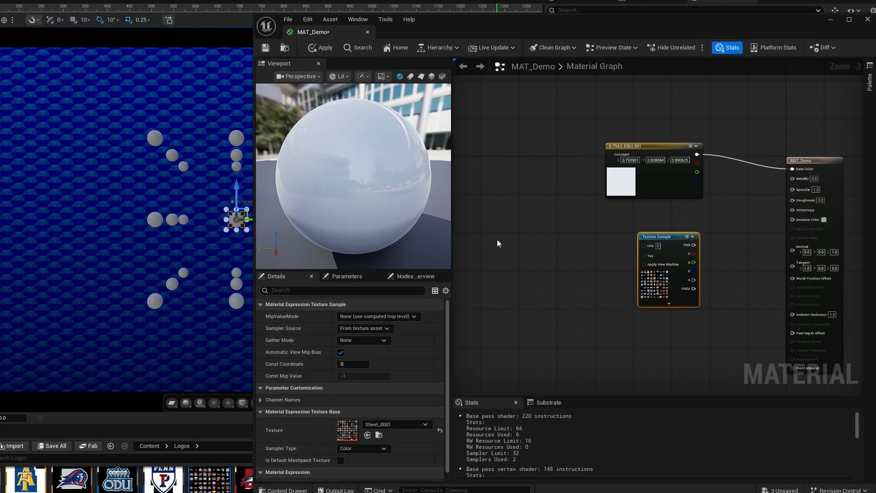
pyautogui.rightClick(497, 239)
pyautogui.write('Clone')
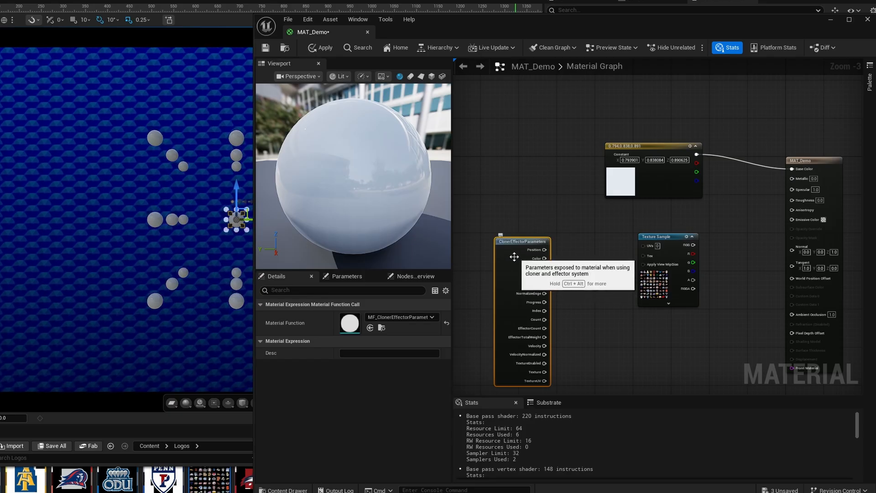
pyautogui.scroll(3, 567, 272)
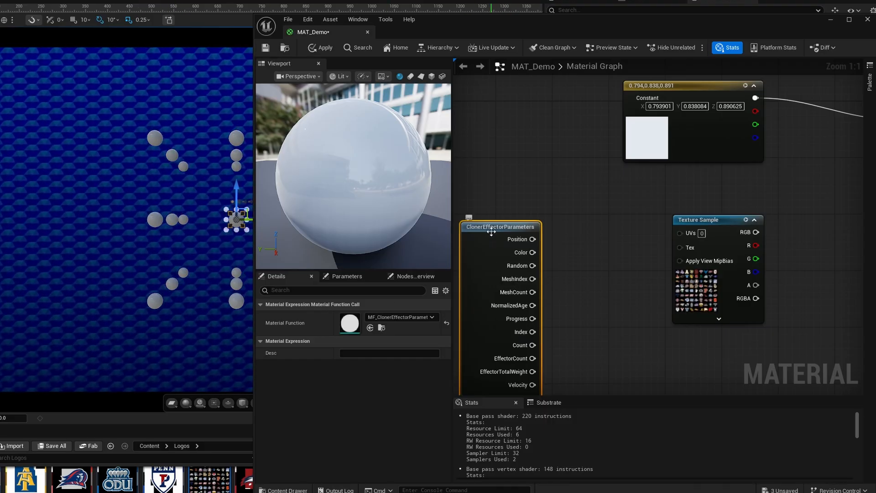
pyautogui.moveTo(488, 230); pyautogui.dragTo(475, 196)
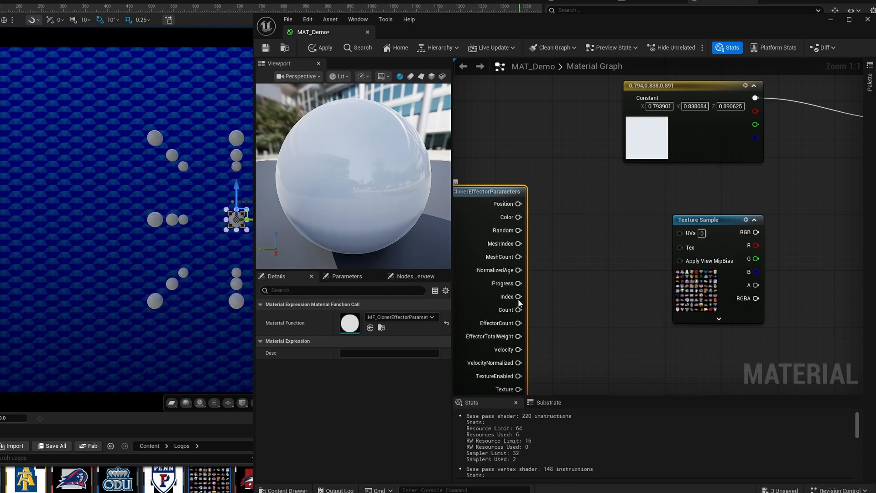
# Make room beside the Texture Sample and add a FlipBook node with the cloner Index output feeding its Animation Phase.
pyautogui.moveTo(684, 222); pyautogui.dragTo(726, 201)
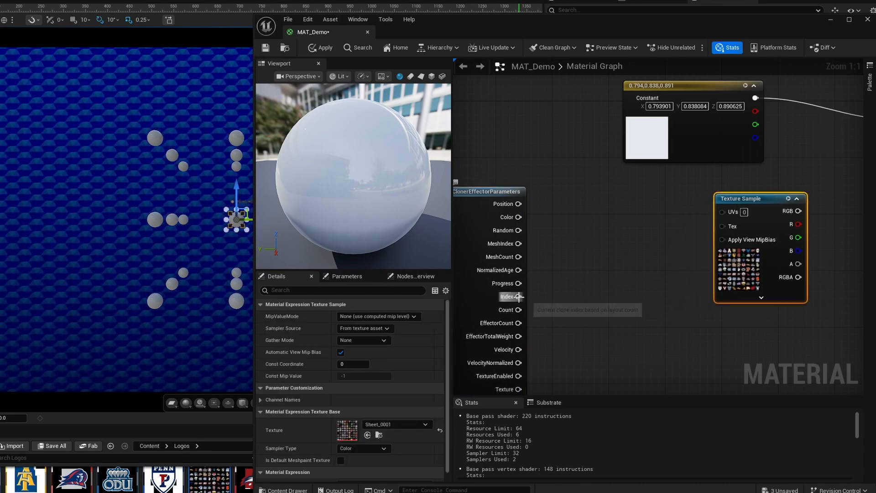
pyautogui.moveTo(520, 297); pyautogui.dragTo(593, 295)
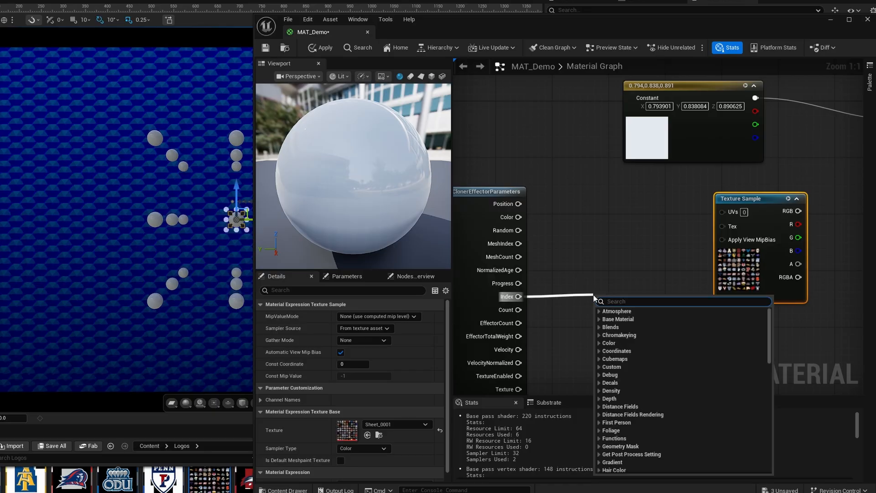
pyautogui.write('Flip')
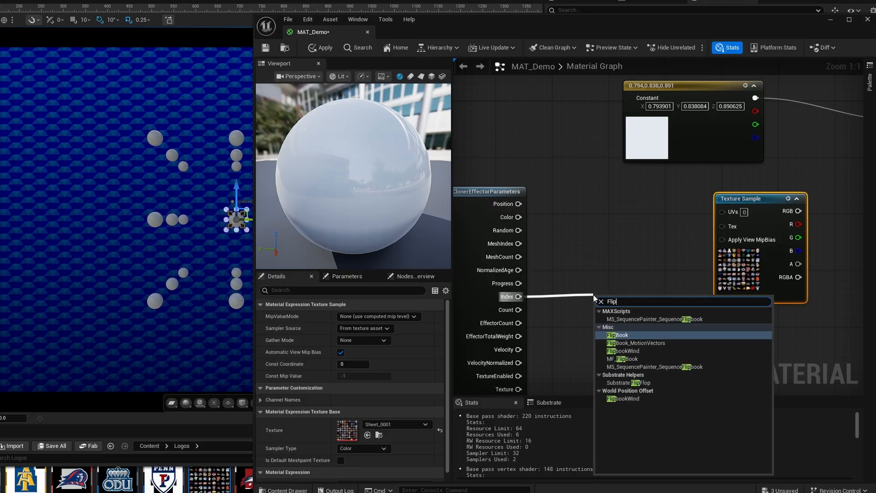
pyautogui.click(613, 335)
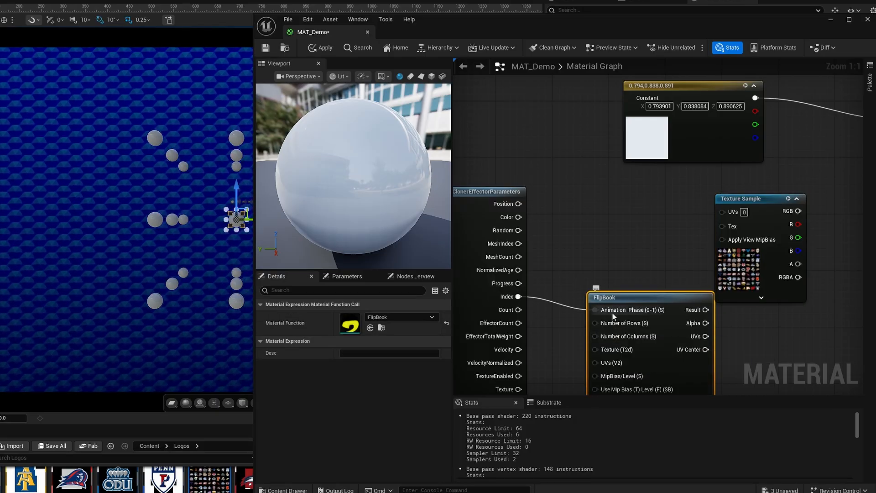
pyautogui.moveTo(629, 307); pyautogui.dragTo(628, 272)
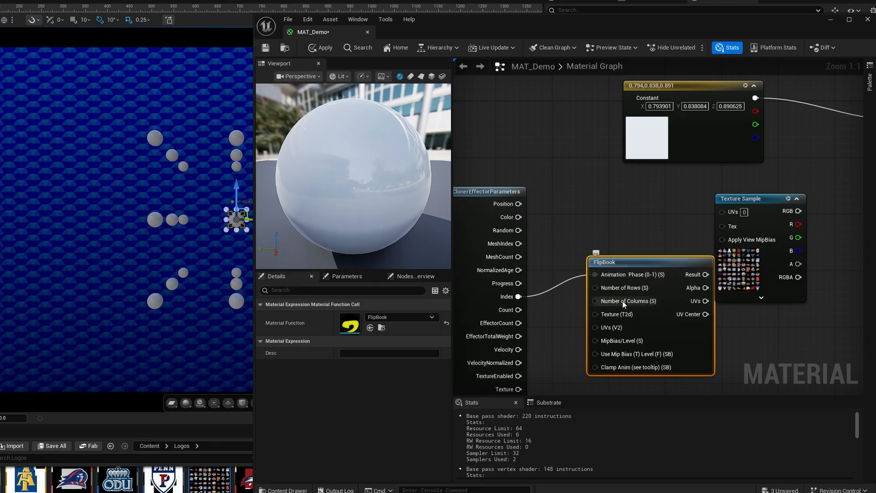
# Add a constant with value 9 and connect it to the FlipBook's Number of Rows and Number of Columns.
pyautogui.moveTo(625, 300)
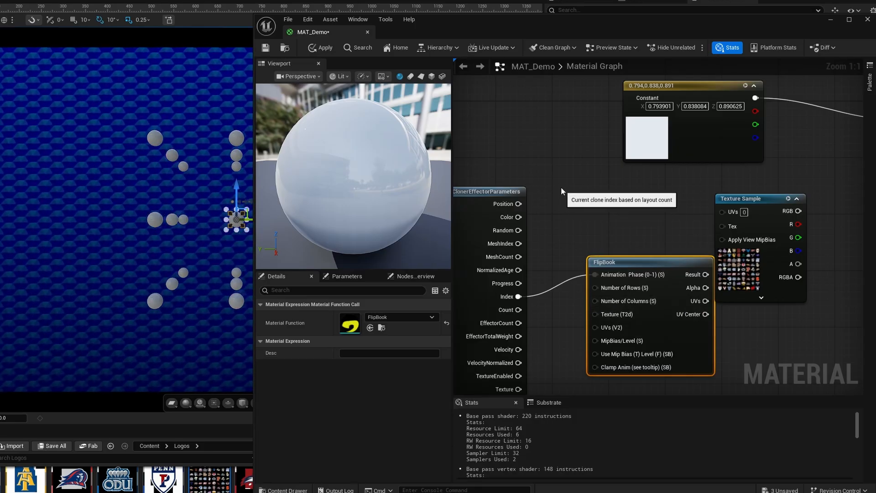
pyautogui.click(560, 185)
pyautogui.click(595, 197)
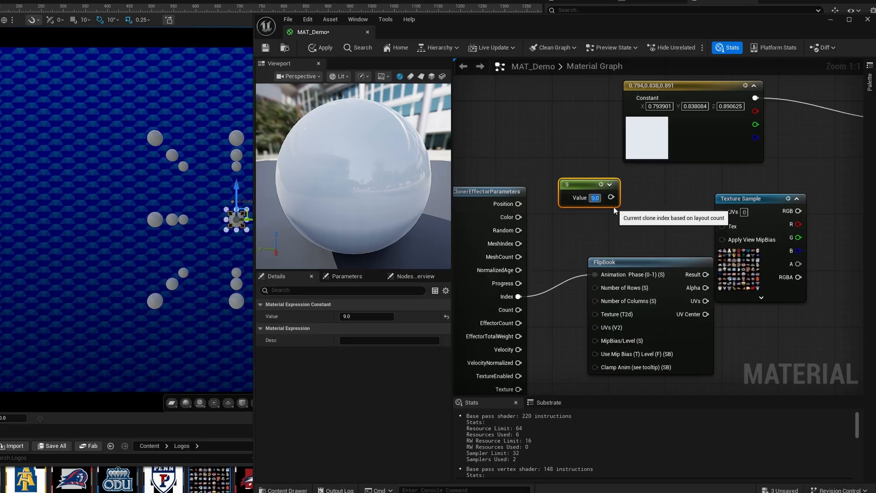
pyautogui.moveTo(611, 197); pyautogui.dragTo(594, 288)
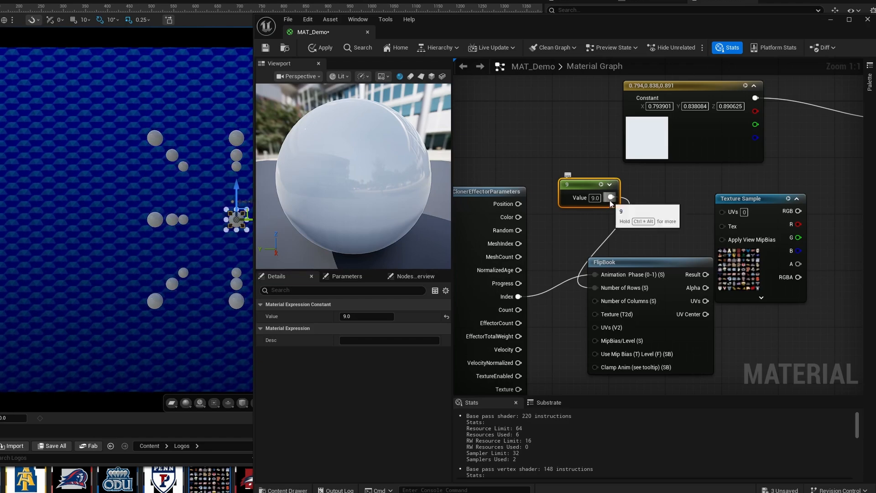
pyautogui.moveTo(610, 199); pyautogui.dragTo(594, 301)
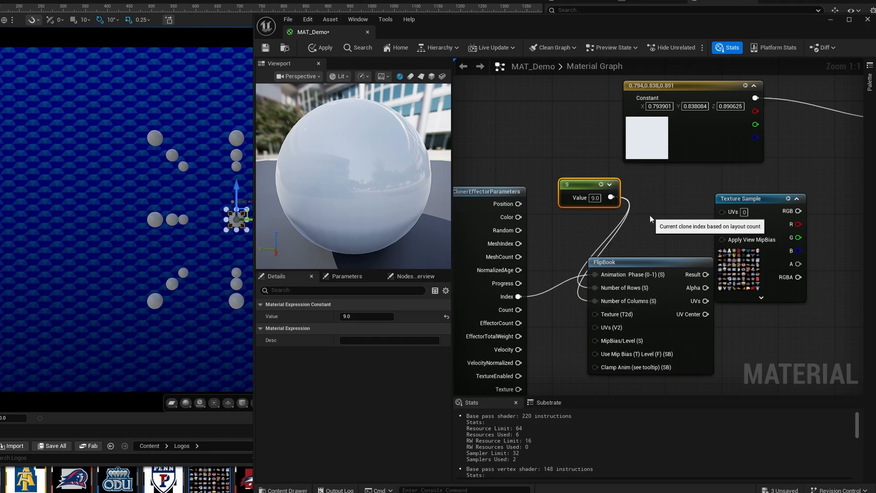
# Shift the FlipBook node away from the Texture Sample and connect its UVs output to the Texture Sample's UVs input.
pyautogui.moveTo(652, 262); pyautogui.dragTo(637, 262)
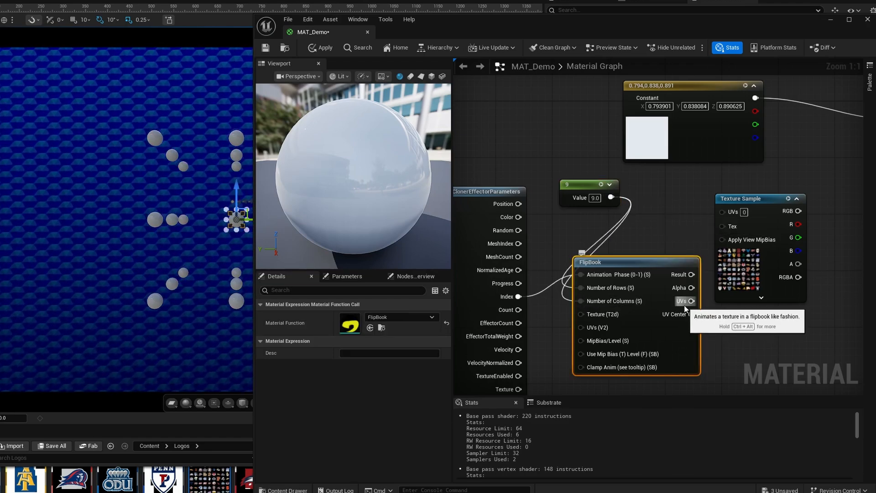
pyautogui.moveTo(690, 301); pyautogui.dragTo(722, 211)
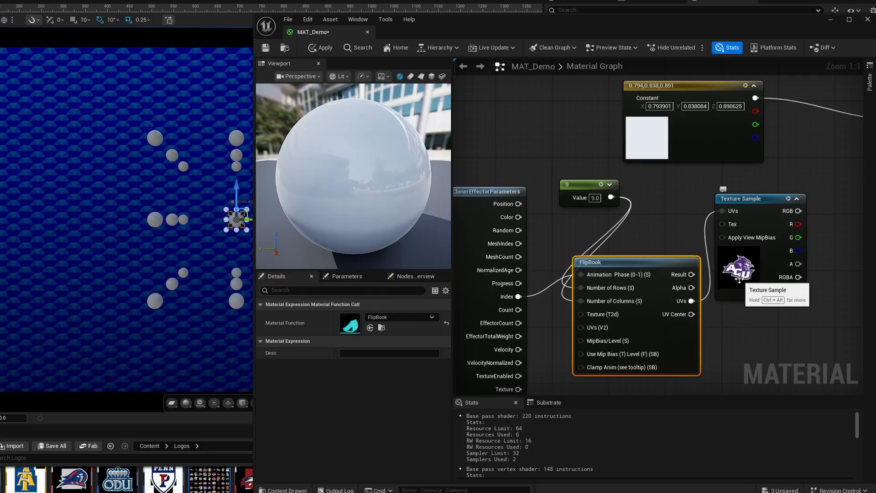
pyautogui.click(735, 200)
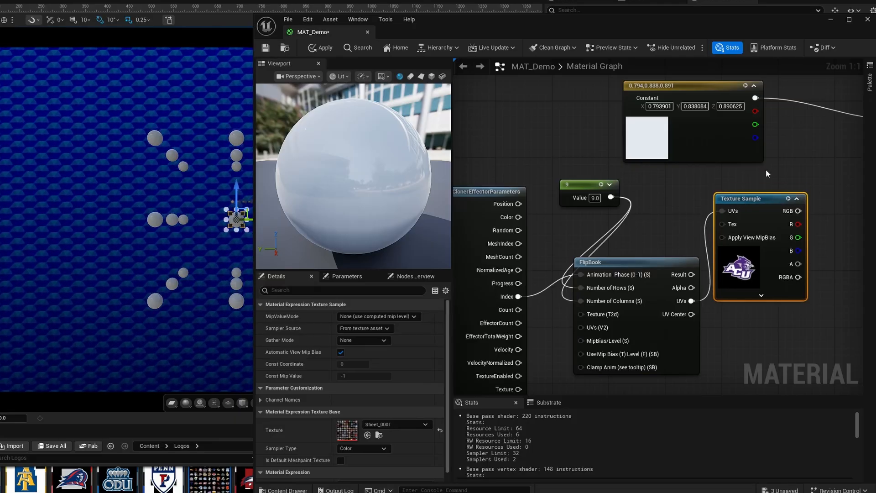
# Move the MAT_Demo output node farther from the other nodes and add a LinearInterpolate (Lerp) node in the gap.
pyautogui.moveTo(801, 165); pyautogui.dragTo(602, 169, button='right')
pyautogui.moveTo(706, 111); pyautogui.dragTo(784, 103)
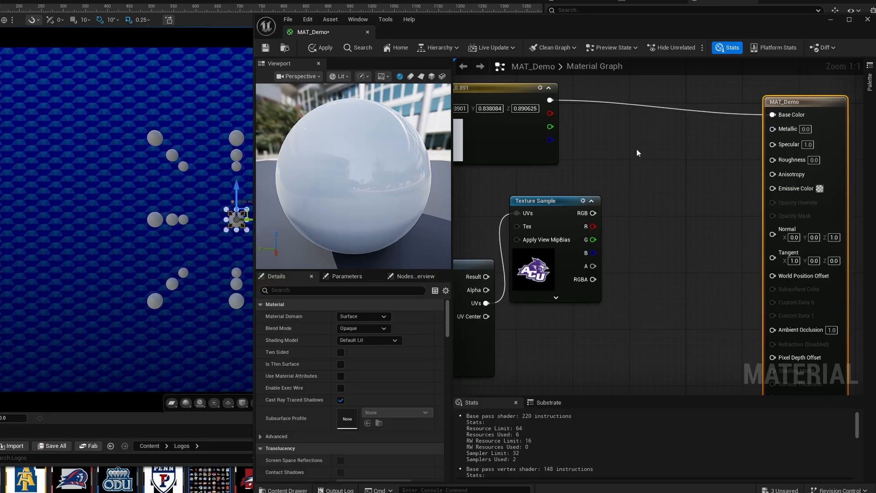
pyautogui.rightClick(635, 146)
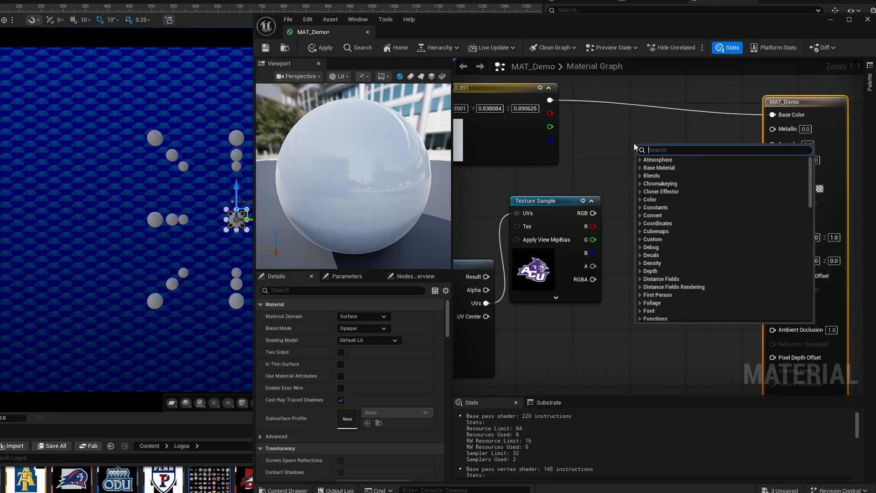
pyautogui.write('Lerp')
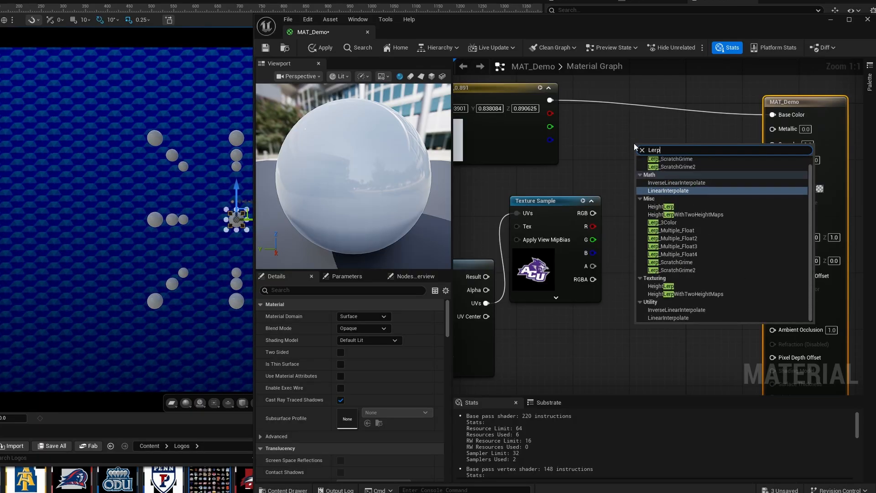
pyautogui.click(665, 192)
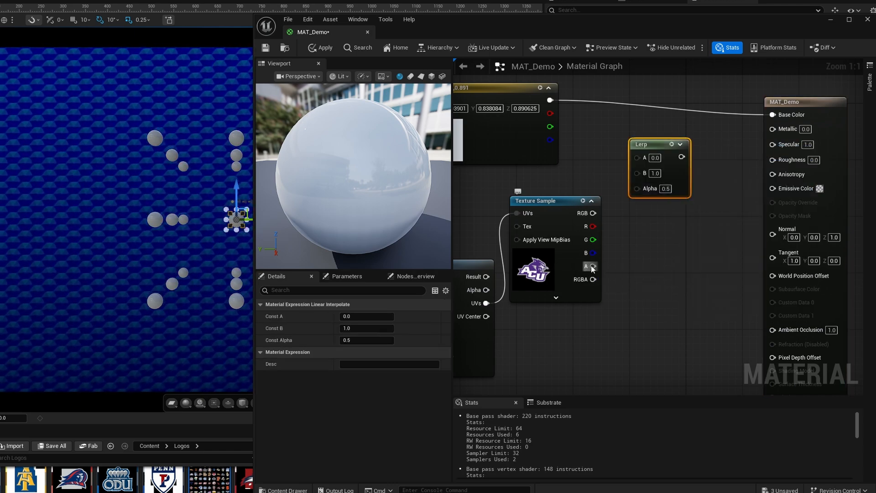
# Connect the Texture Sample's alpha to the Lerp's Alpha, its RGB to B, and the pale colour constant to A.
pyautogui.moveTo(593, 266); pyautogui.dragTo(636, 189)
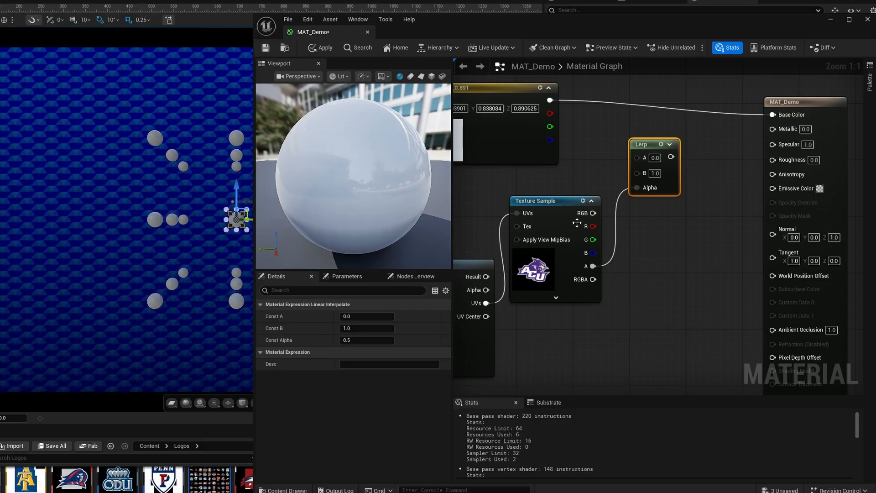
pyautogui.moveTo(593, 213); pyautogui.dragTo(636, 174)
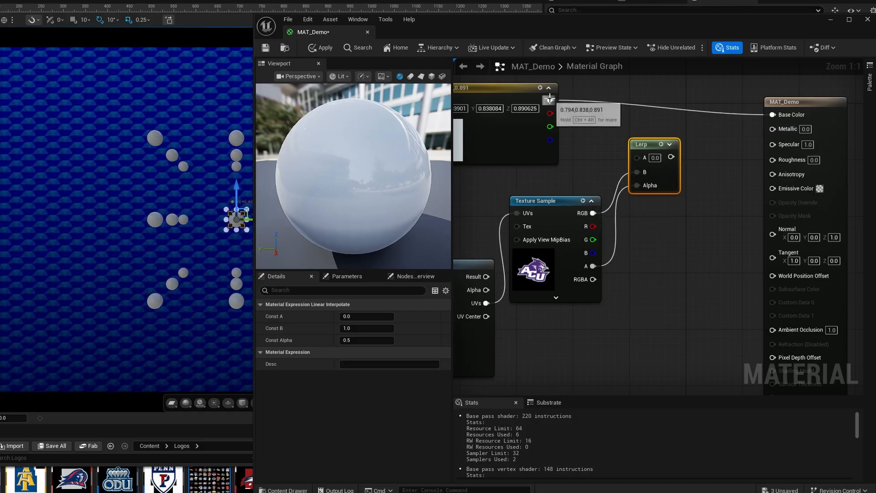
pyautogui.moveTo(550, 100); pyautogui.dragTo(637, 157)
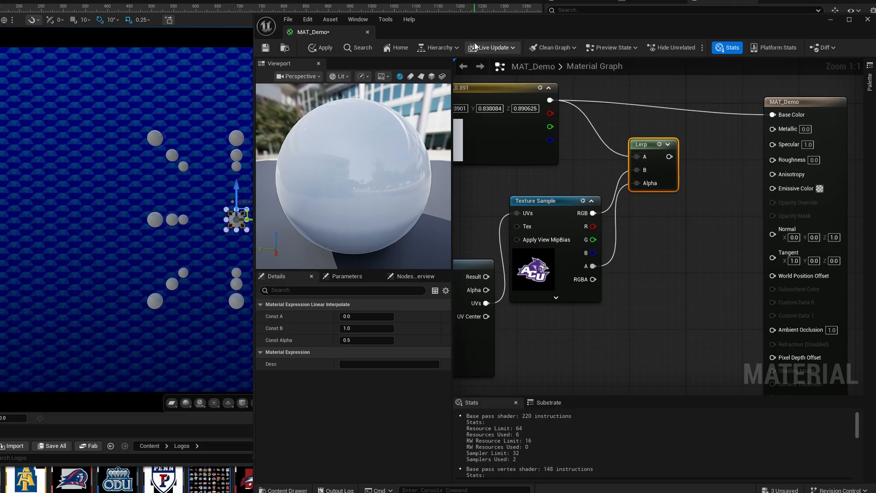
# Connect the Lerp output to MAT_Demo's Base Color and save the material.
pyautogui.moveTo(469, 28); pyautogui.dragTo(505, 22)
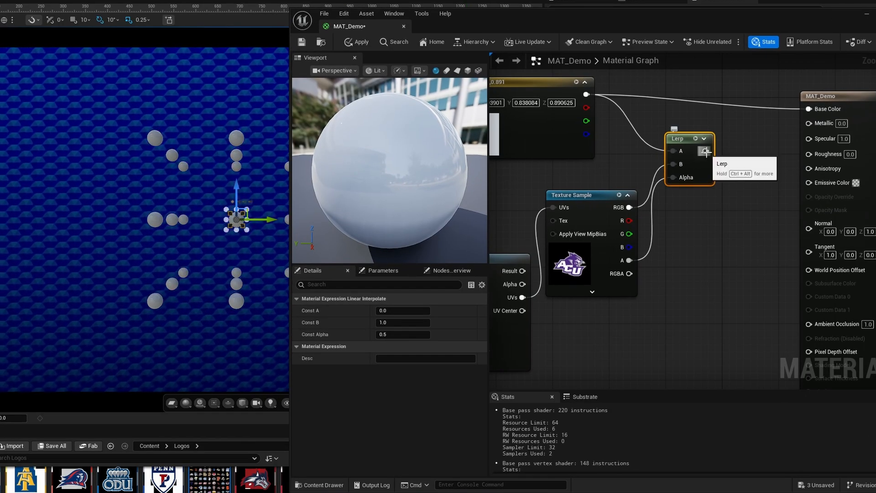
pyautogui.moveTo(705, 151); pyautogui.dragTo(808, 109)
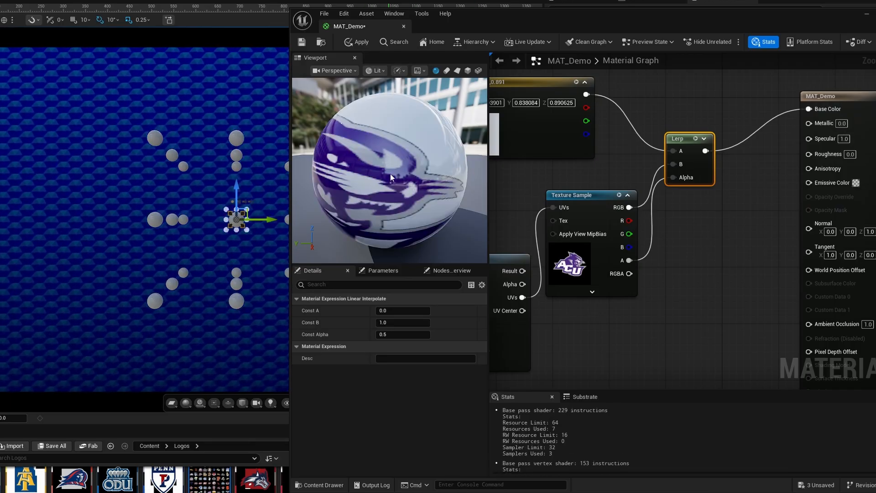
pyautogui.click(306, 42)
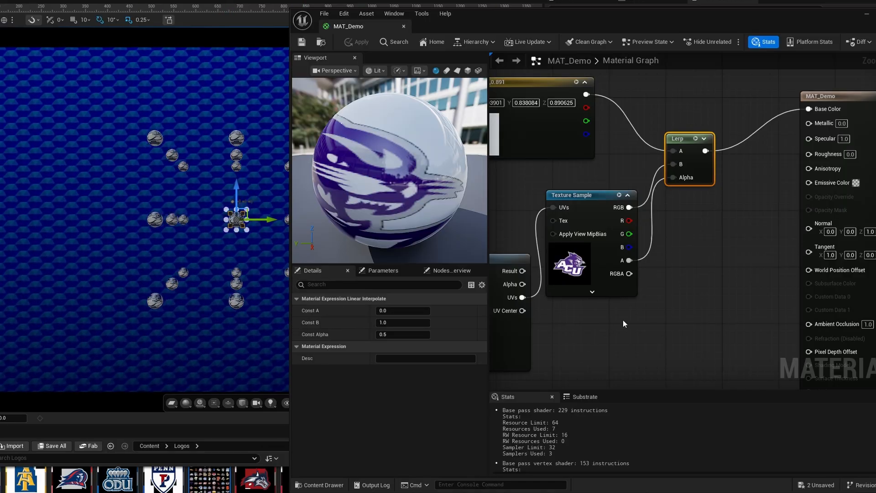
pyautogui.moveTo(574, 332); pyautogui.dragTo(841, 254, button='right')
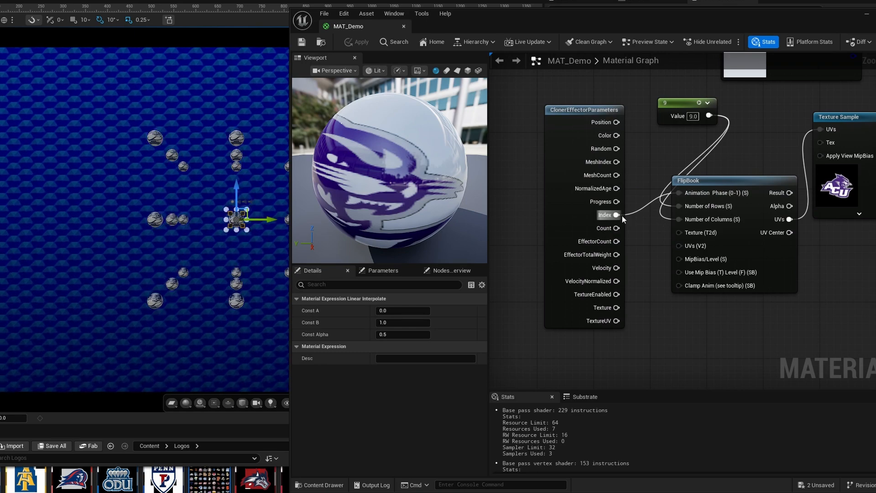
# Spread the ClonerEffectorParameters and FlipBook nodes apart and add a Divide node whose A input is fed by Index.
pyautogui.moveTo(581, 118); pyautogui.dragTo(532, 104)
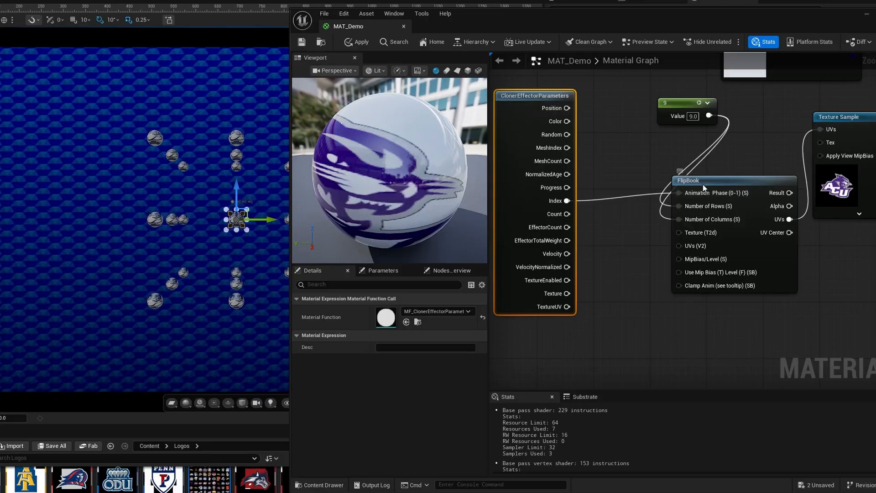
pyautogui.moveTo(669, 189); pyautogui.dragTo(709, 209)
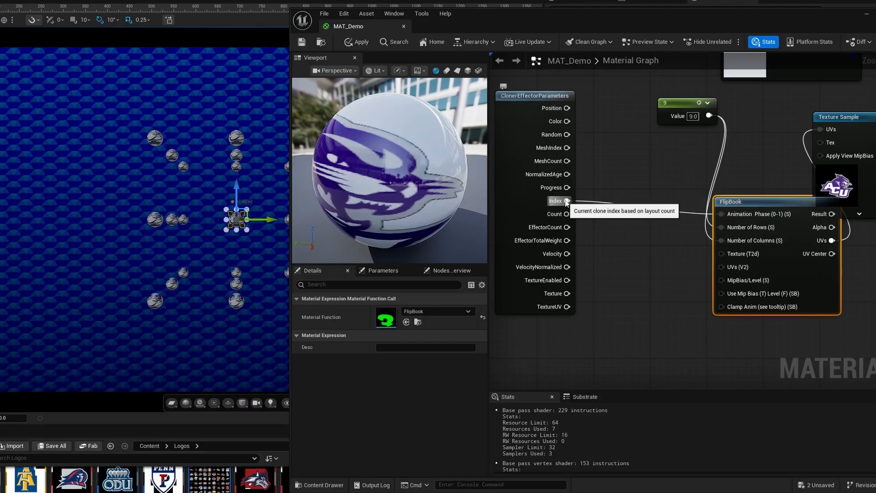
pyautogui.moveTo(567, 201); pyautogui.dragTo(612, 226)
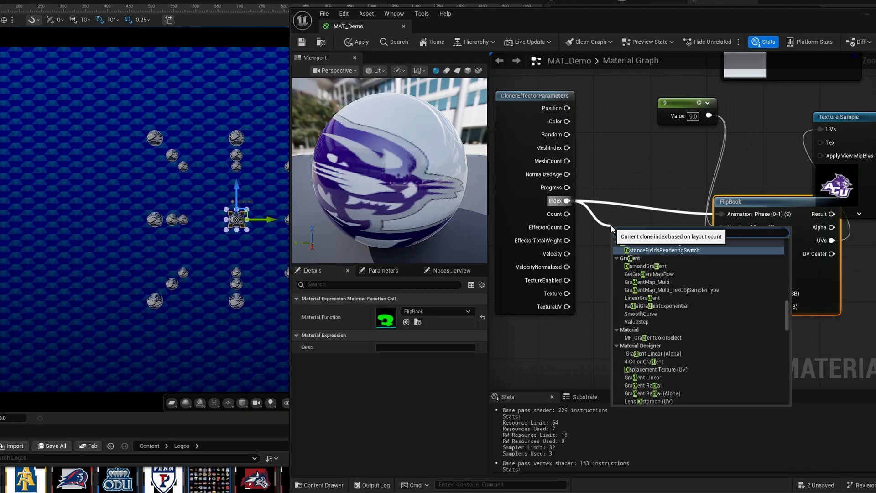
pyautogui.write('div')
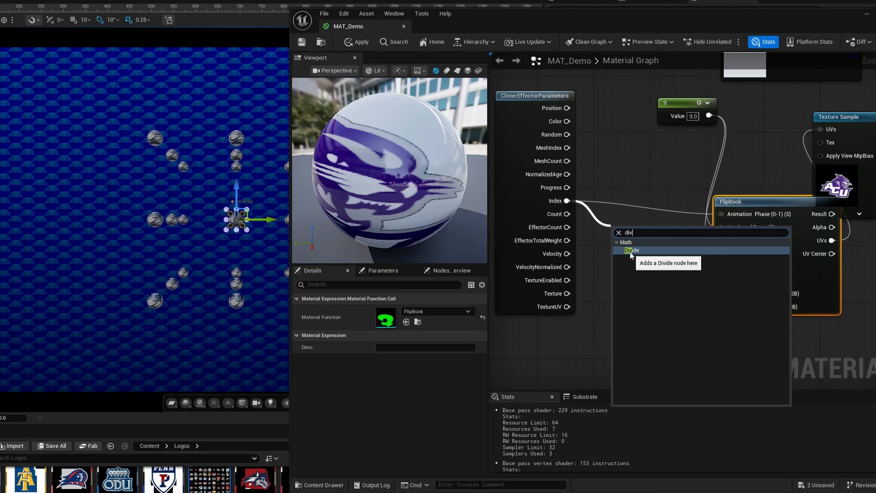
pyautogui.click(631, 251)
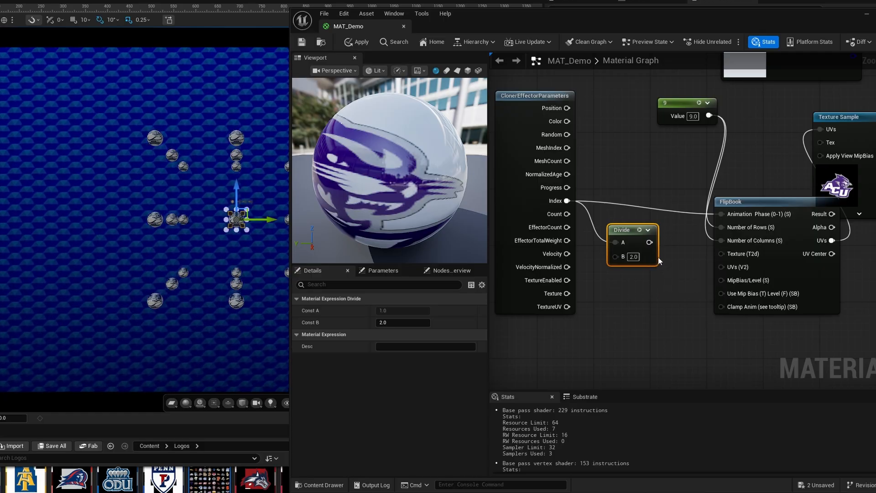
# Connect the Divide output to FlipBook's Animation Phase, with the Divide node's B set to 81, and save the material.
pyautogui.moveTo(652, 244); pyautogui.dragTo(723, 213)
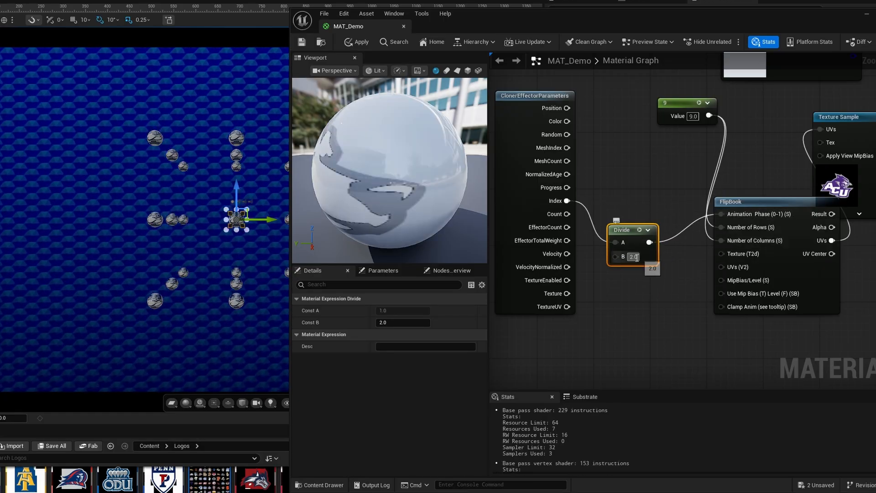
pyautogui.click(634, 257)
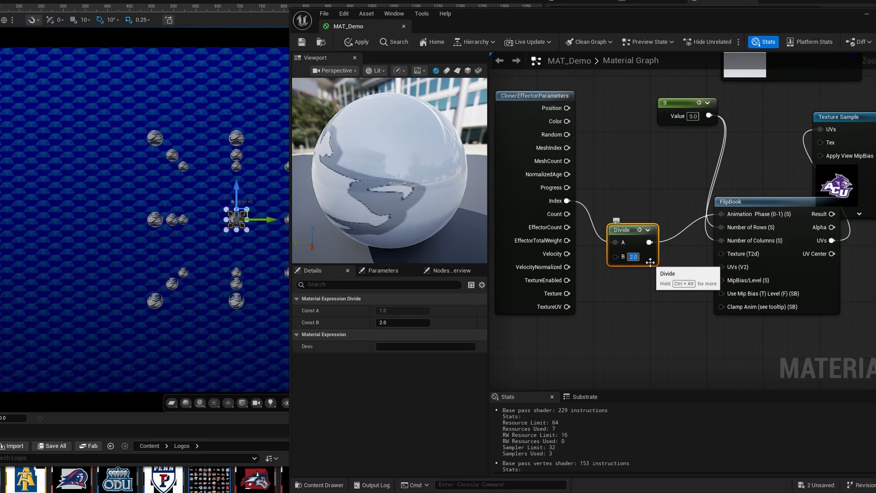
pyautogui.write('81')
pyautogui.press('Return')
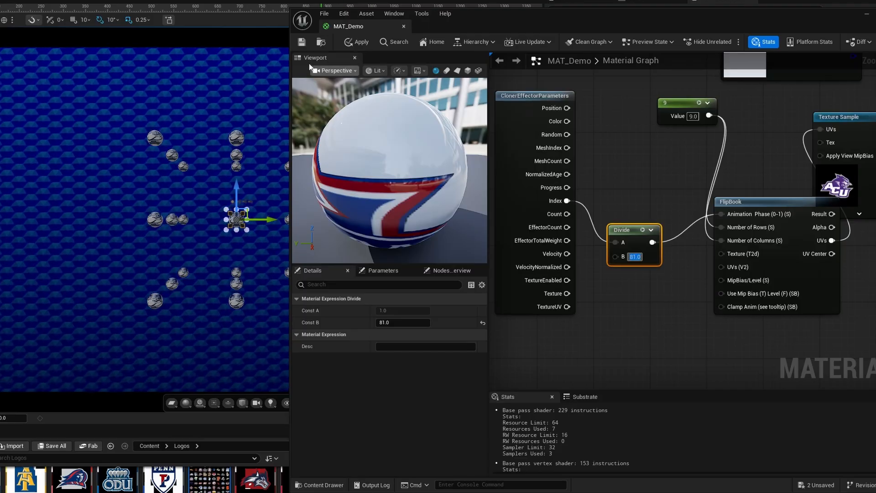
pyautogui.click(302, 43)
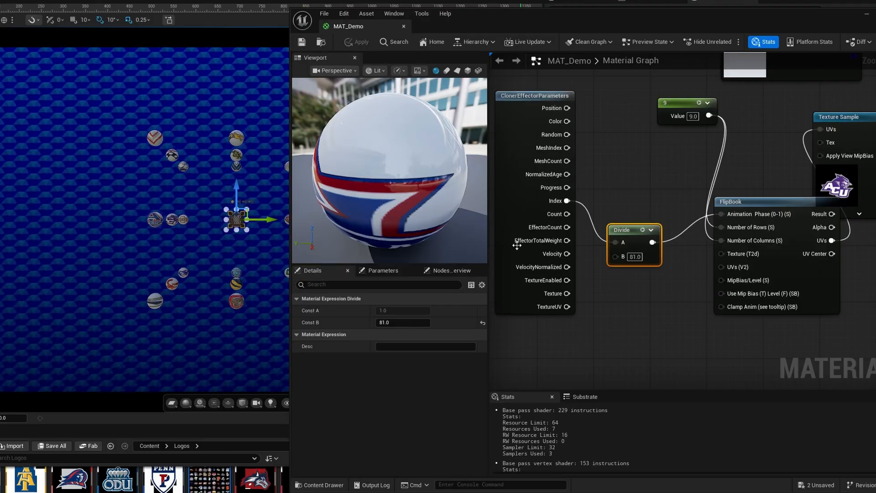
# Move the material editor window out of the way and set the Cloner's Count Y to 81.
pyautogui.moveTo(461, 15); pyautogui.dragTo(875, 38)
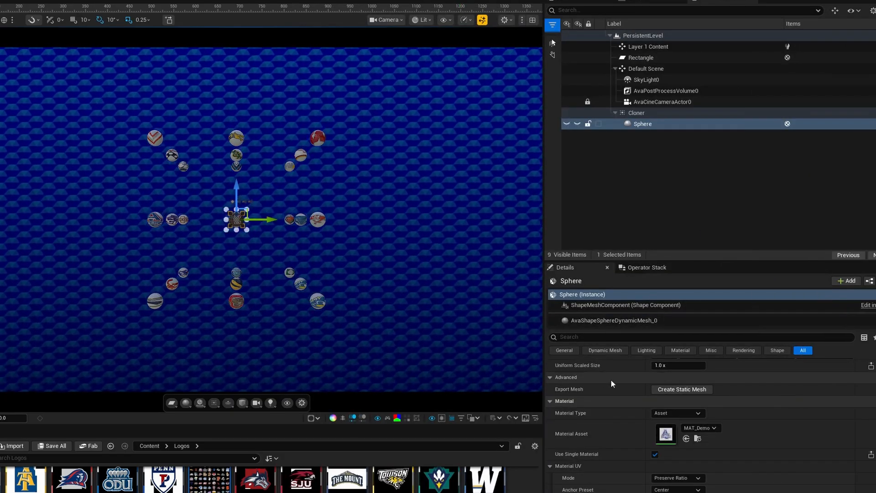
pyautogui.click(642, 115)
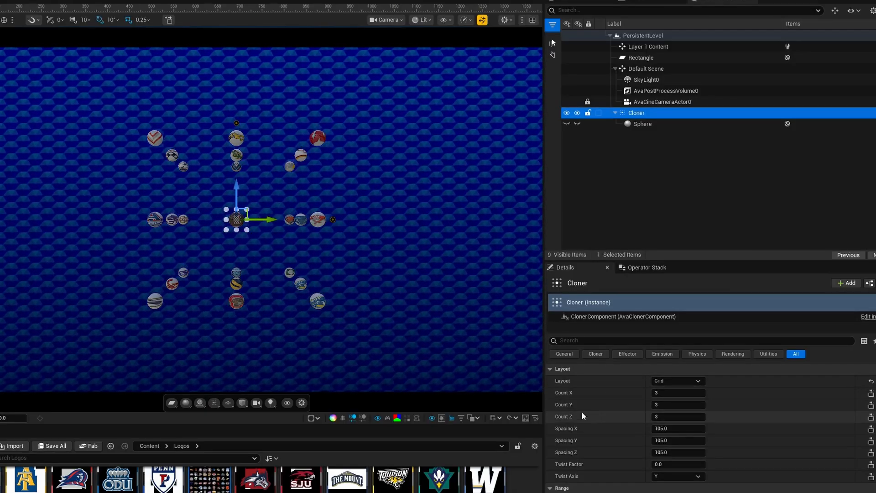
pyautogui.click(686, 404)
pyautogui.write('81')
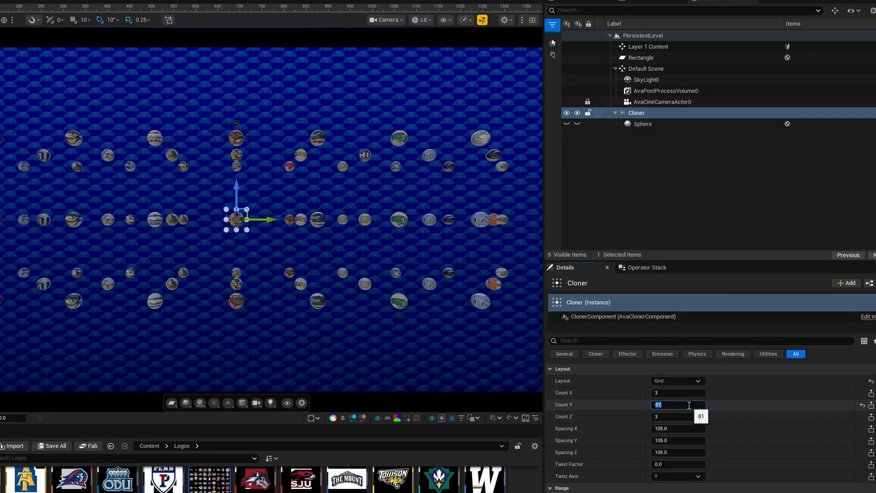
pyautogui.press('Return')
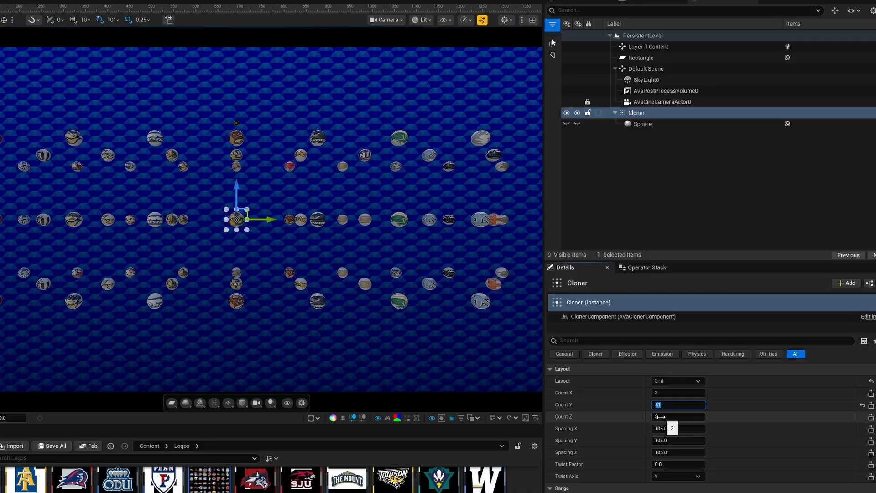
# Set the Cloner's Count Z to 22 and its X, Y and Z spacing to 22 each.
pyautogui.click(679, 415)
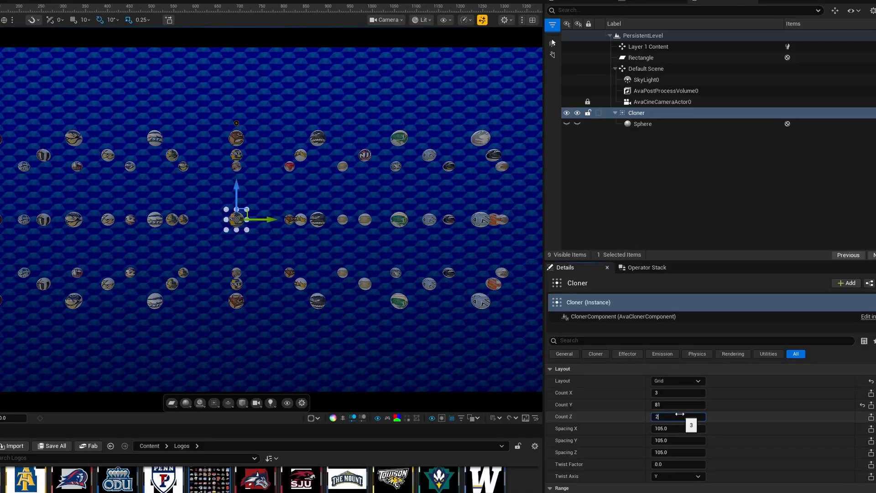
pyautogui.write('22')
pyautogui.press('Return')
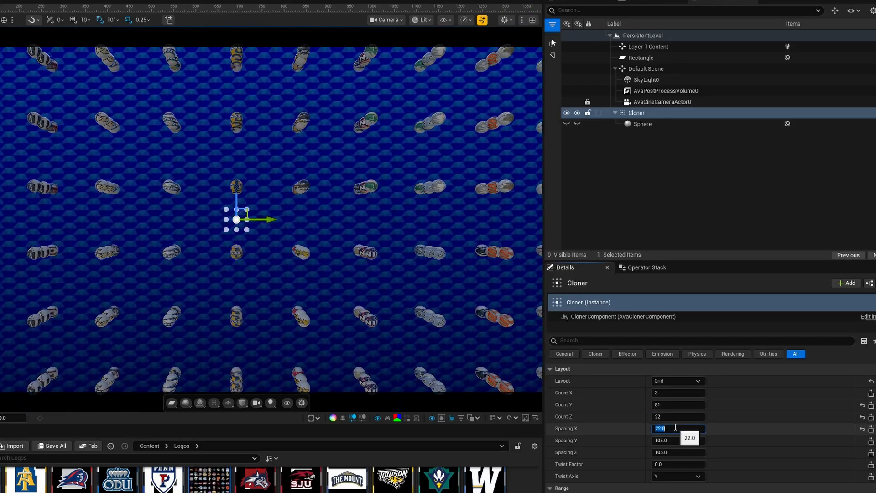
pyautogui.click(676, 440)
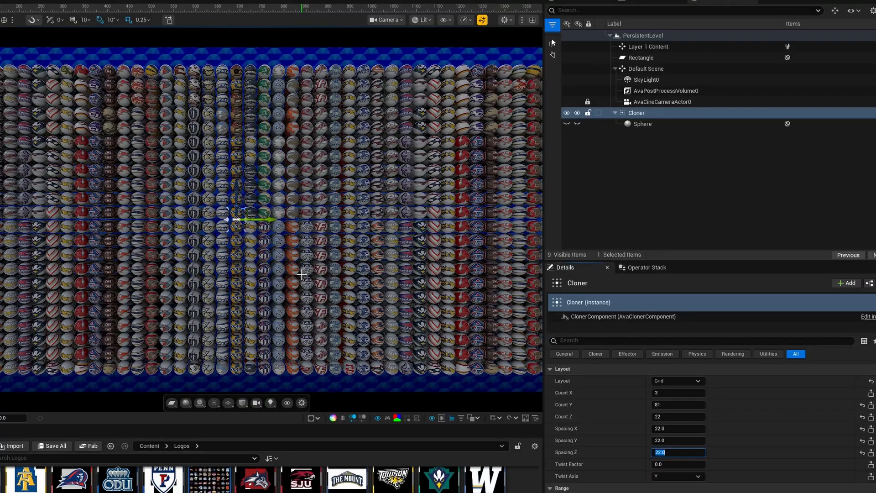
# Slide the Cloner back and forth along its Y axis to inspect the logos across the grid.
pyautogui.moveTo(273, 223); pyautogui.dragTo(528, 214)
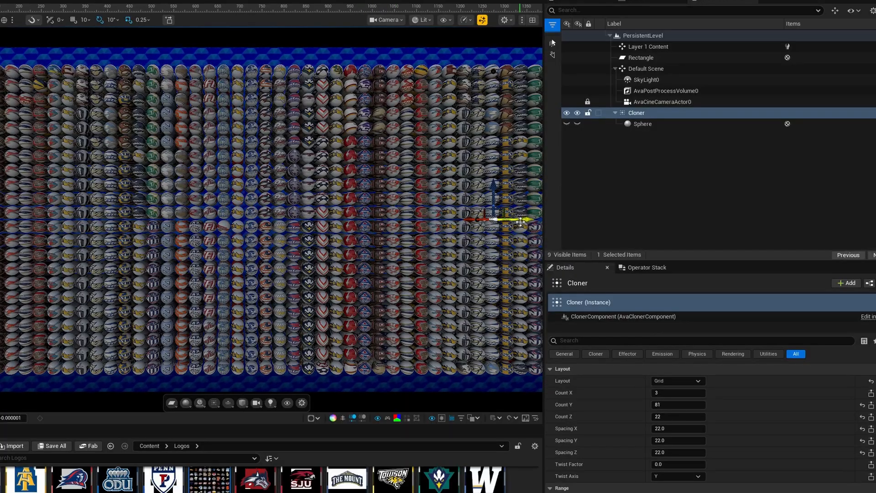
pyautogui.moveTo(521, 222); pyautogui.dragTo(30, 206)
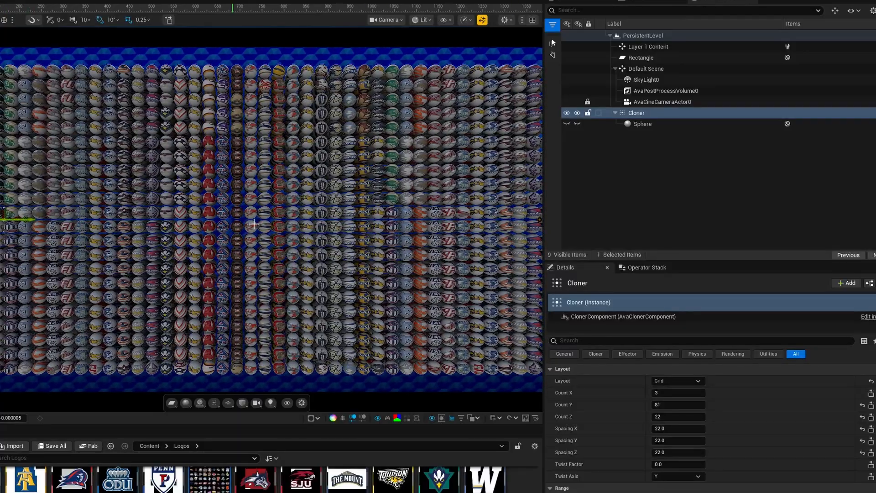
pyautogui.moveTo(31, 222); pyautogui.dragTo(528, 220)
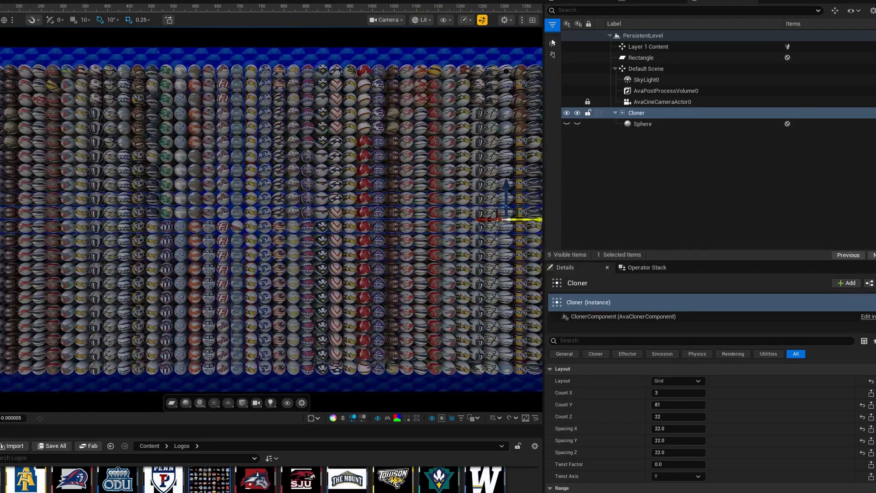
pyautogui.moveTo(508, 218)
pyautogui.mouseDown()
pyautogui.moveTo(274, 194)
pyautogui.moveTo(305, 193)
pyautogui.moveTo(297, 192)
pyautogui.mouseUp()
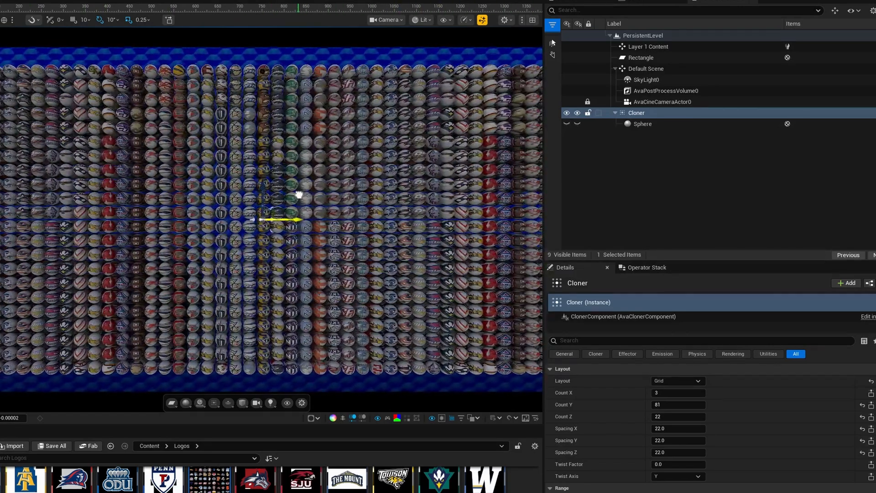
# Bring the material editor back into view, set the Divide node's B to 80.95 and save the material.
pyautogui.moveTo(875, 27); pyautogui.dragTo(695, 10)
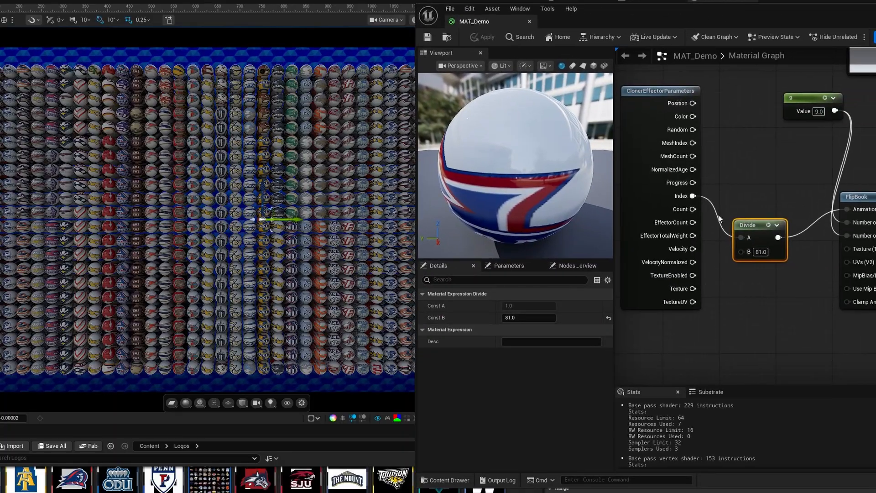
pyautogui.click(760, 253)
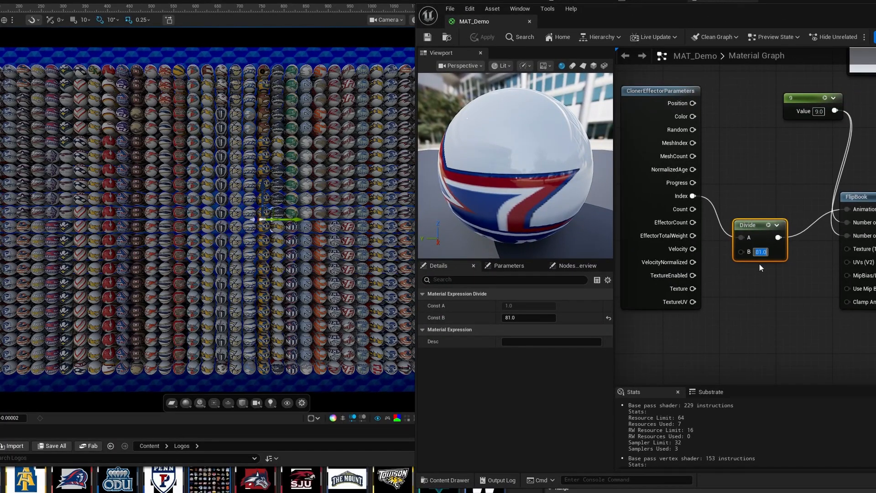
pyautogui.write('80.9')
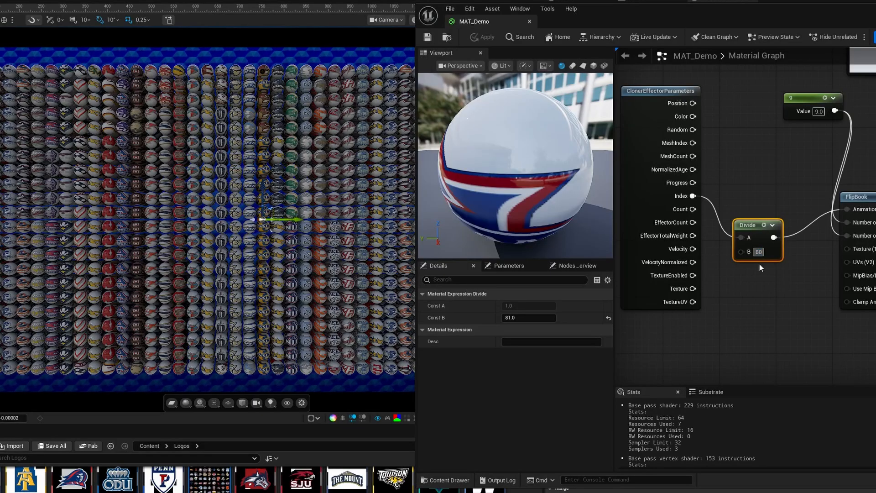
pyautogui.press('Return')
pyautogui.write('5')
pyautogui.press('Return')
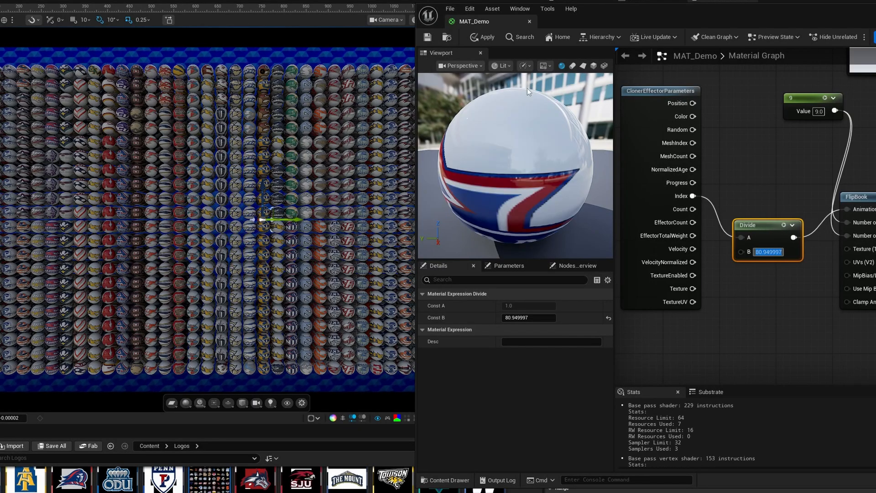
pyautogui.click(428, 38)
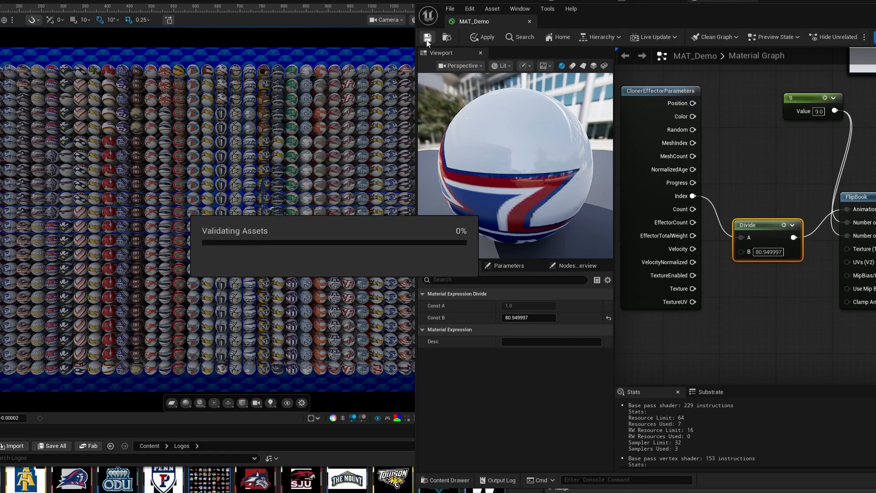
# Set the Divide node's B to 80.99 and save the material.
pyautogui.click(768, 251)
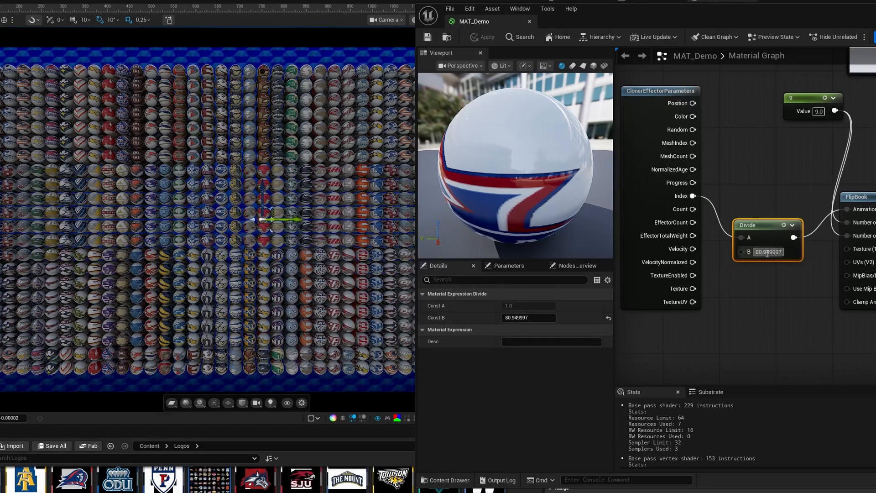
pyautogui.write('80.989')
pyautogui.press('Return')
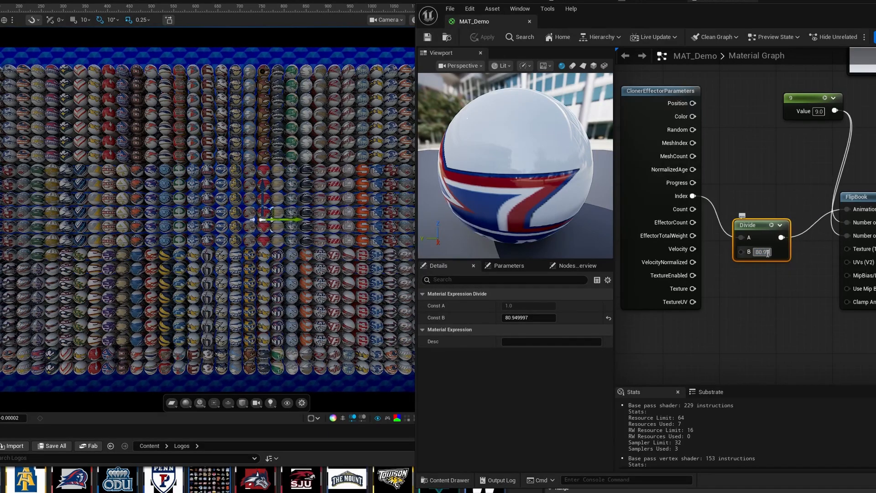
pyautogui.click(427, 37)
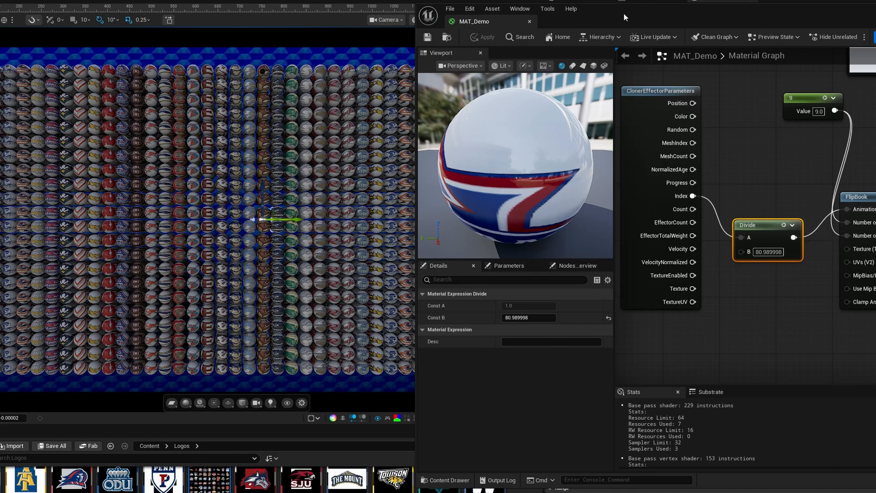
# Move the material editor window off the level's details and set the Cloner's Count Z to 30.
pyautogui.moveTo(623, 13); pyautogui.dragTo(875, 49)
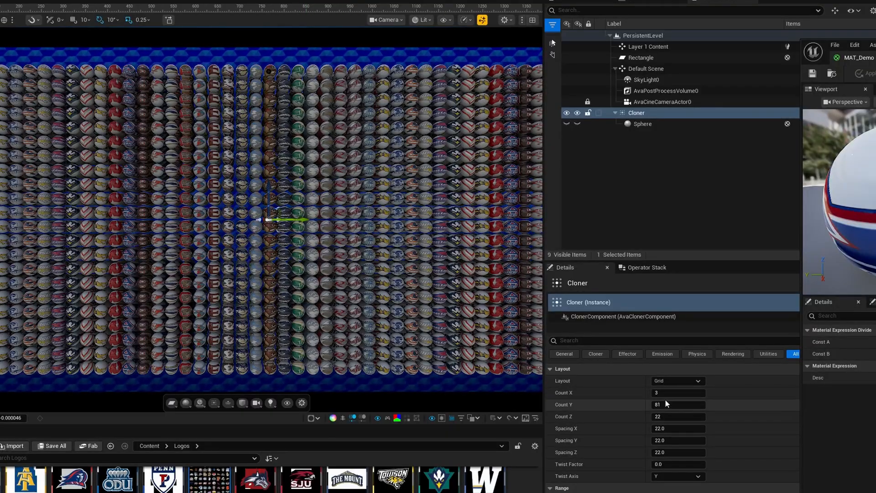
pyautogui.click(675, 417)
pyautogui.write('30')
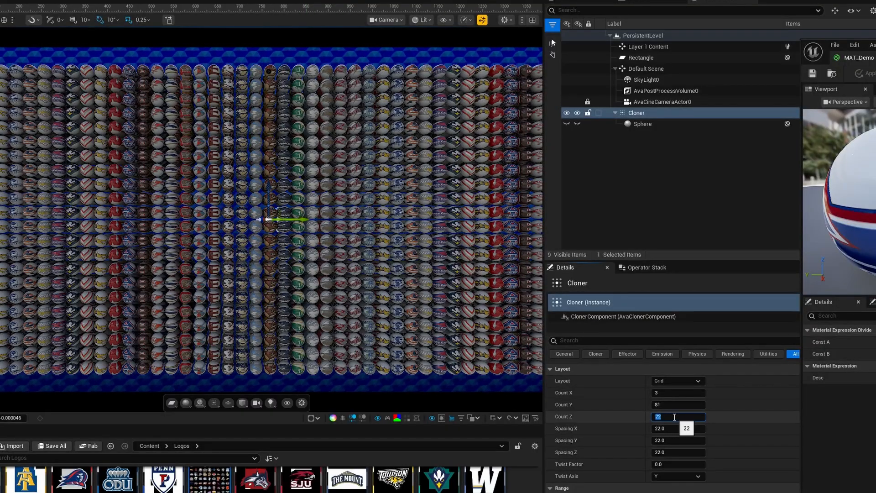
pyautogui.press('Return')
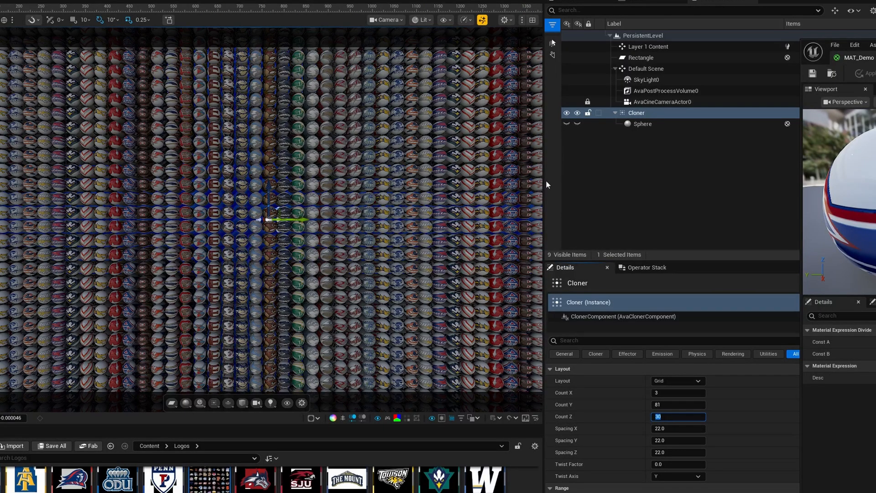
# Create a linked Effector for the Cloner and set its shape to Unbound.
pyautogui.click(636, 115)
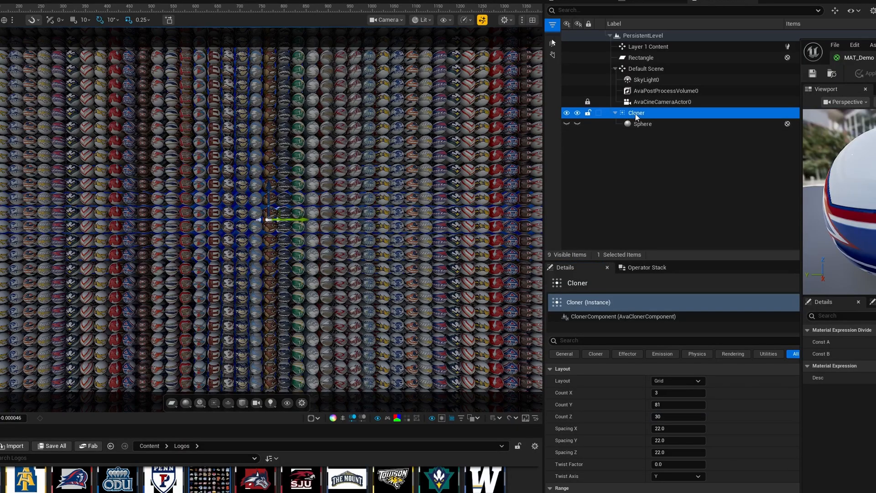
pyautogui.scroll(-5, 617, 398)
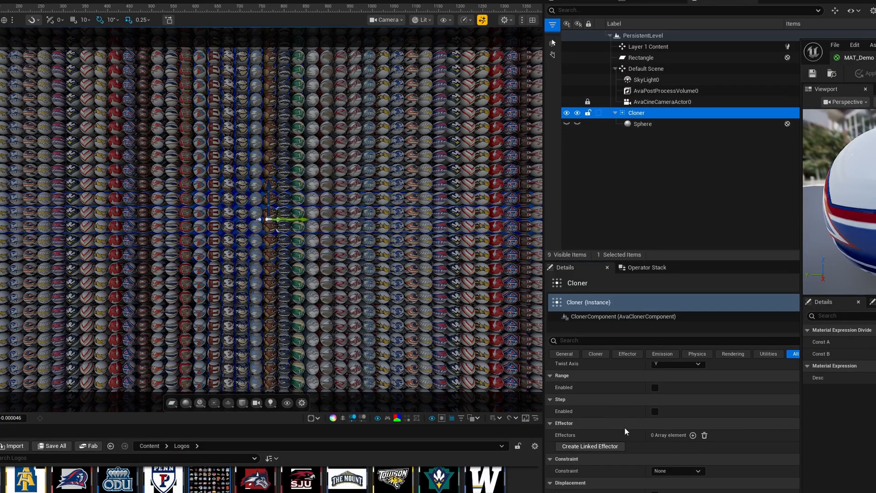
pyautogui.click(599, 446)
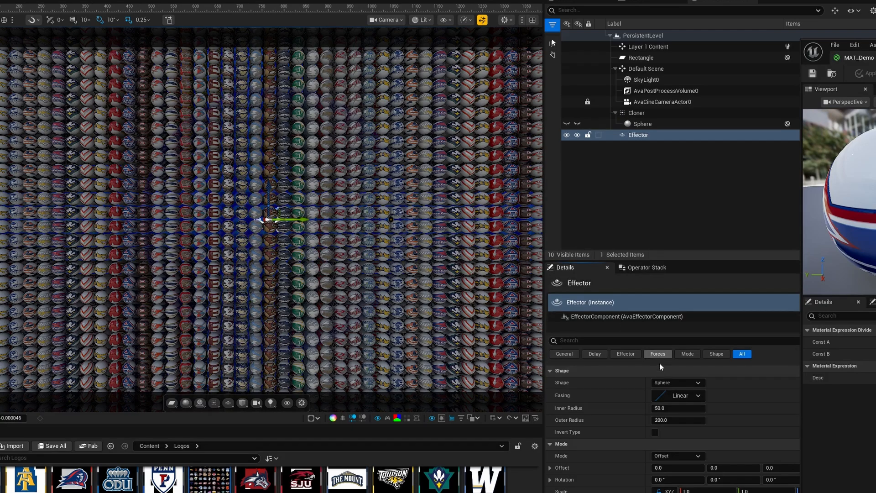
pyautogui.click(659, 383)
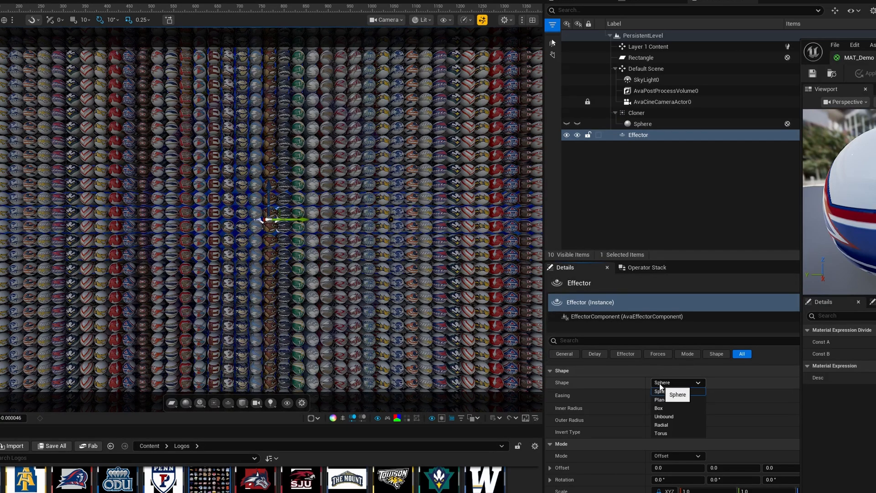
pyautogui.click(662, 417)
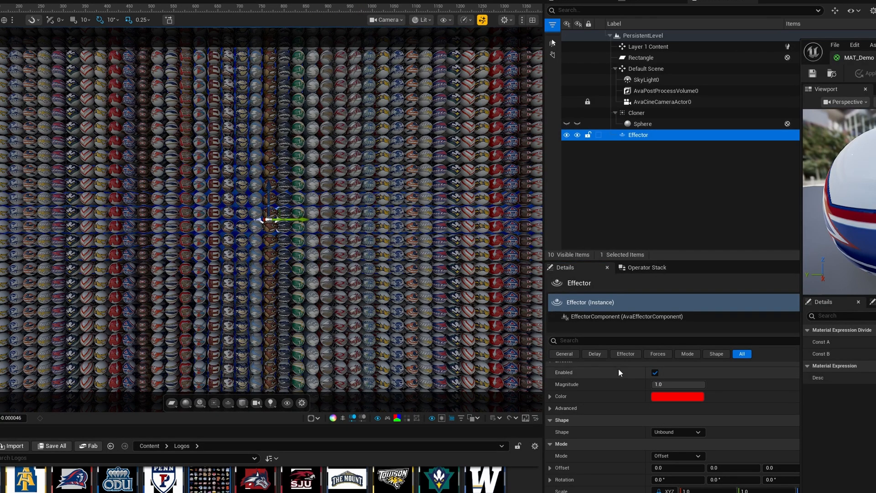
# Set the Effector's mode to Procedural with the Circular Wave pattern.
pyautogui.click(664, 456)
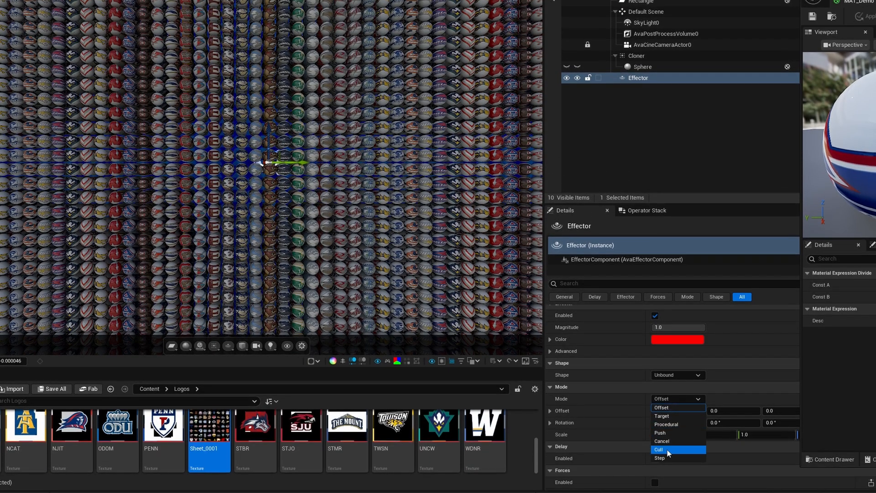
pyautogui.click(666, 425)
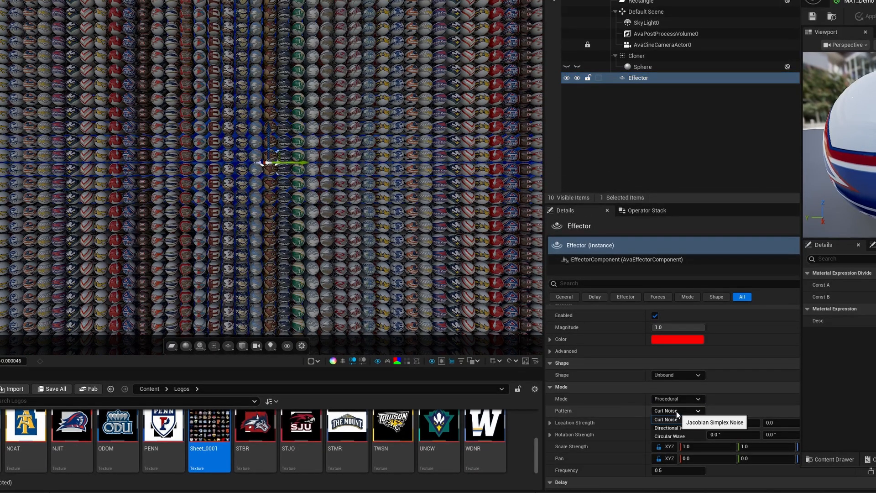
pyautogui.click(676, 411)
pyautogui.click(675, 437)
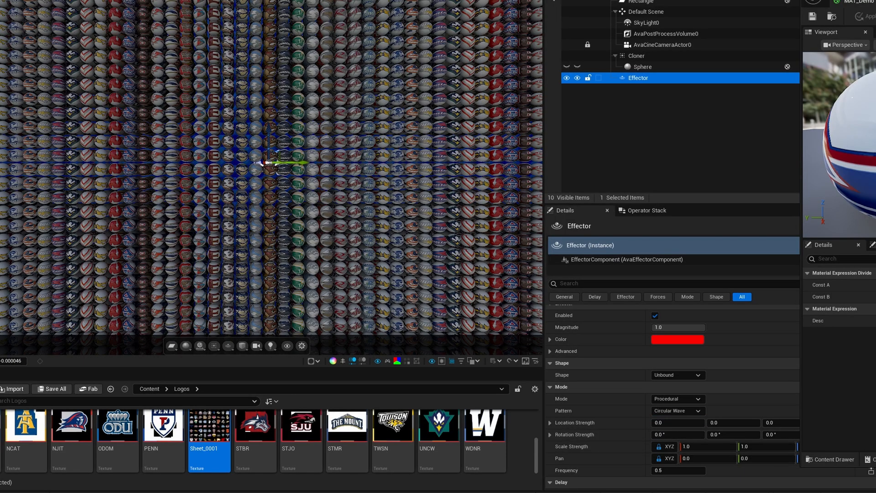
# Uncover the level's details and set the Effector's X Location Strength to 20, Pan to 10 on all axes and Frequency to 10.
pyautogui.moveTo(875, 1); pyautogui.dragTo(875, 28)
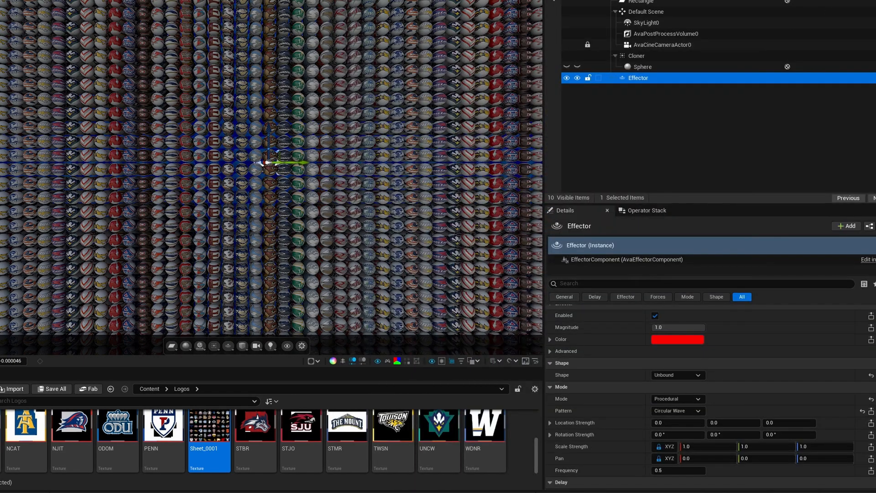
pyautogui.scroll(-2, 694, 372)
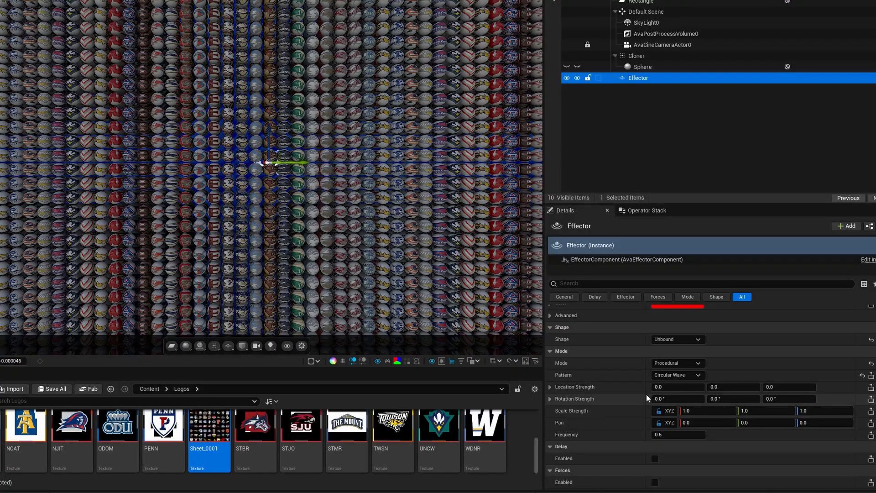
pyautogui.click(681, 386)
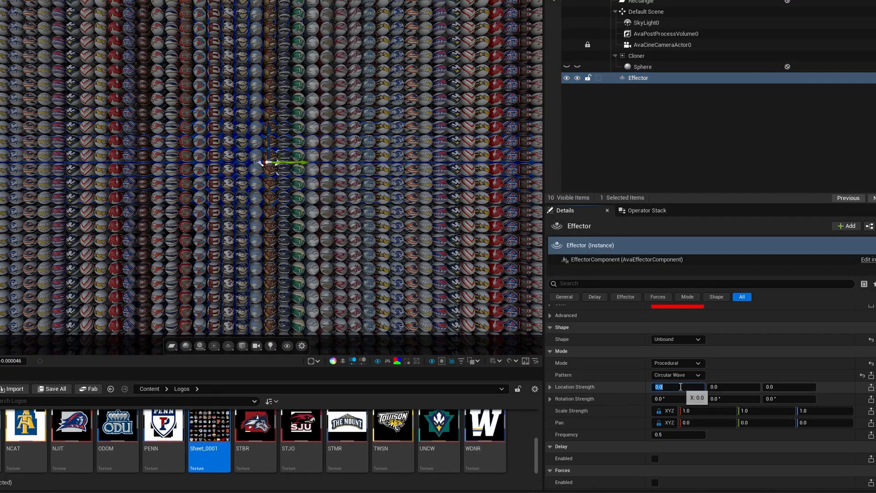
pyautogui.press('Return')
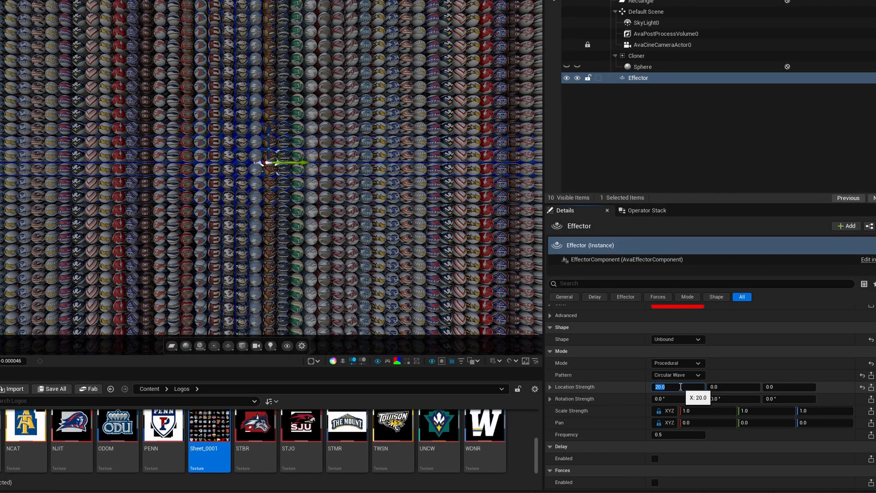
pyautogui.click(710, 423)
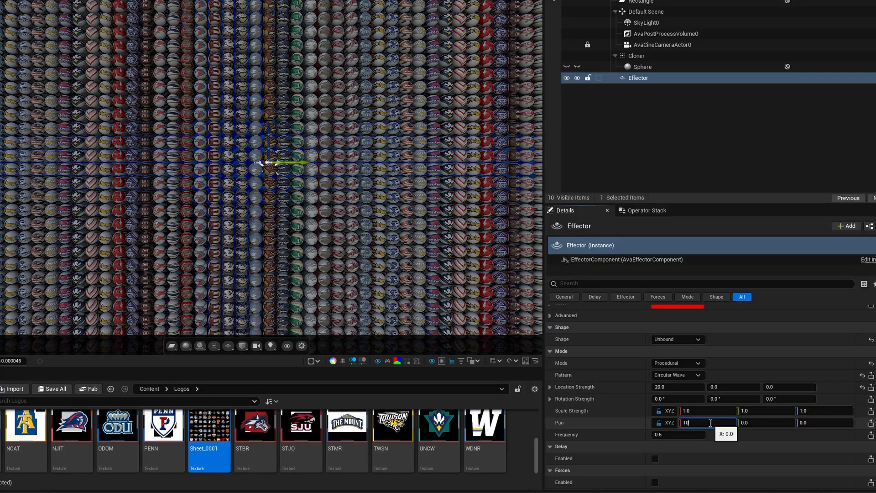
pyautogui.write('10')
pyautogui.click(686, 434)
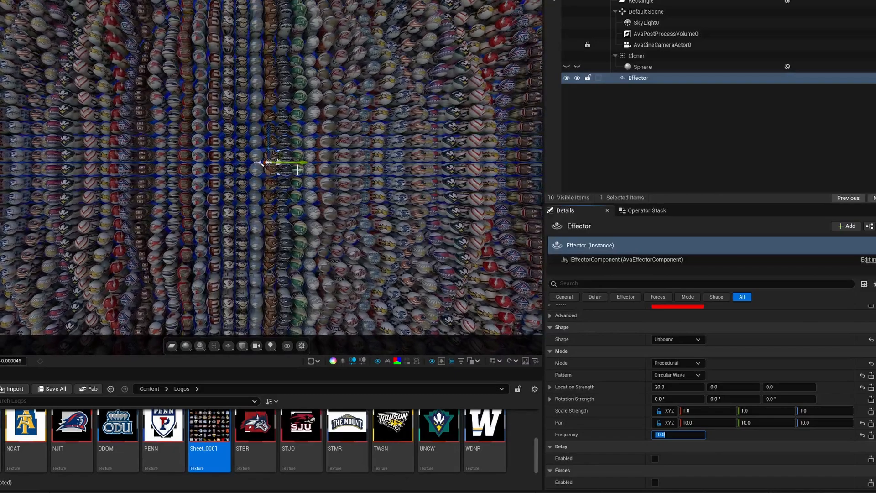
# Place the Cloner at X -237 and Z about 32, rotated to -40° on Y and -30° on Z.
pyautogui.click(637, 55)
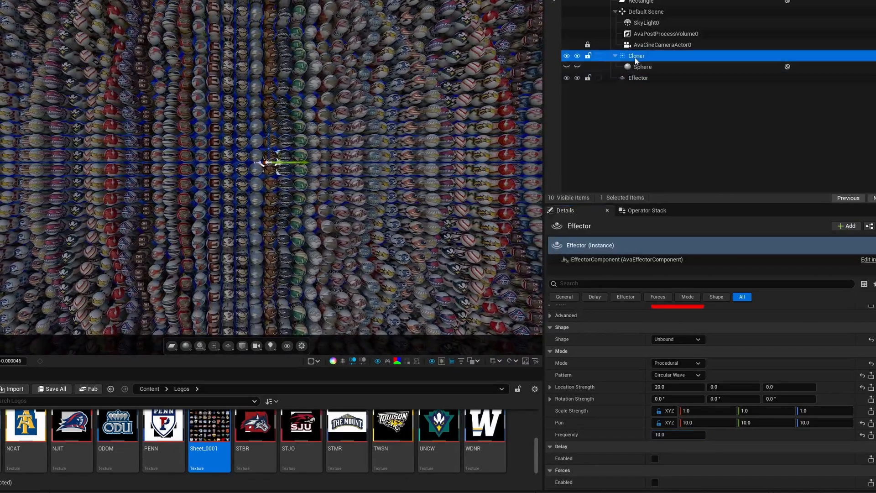
pyautogui.scroll(3, 684, 345)
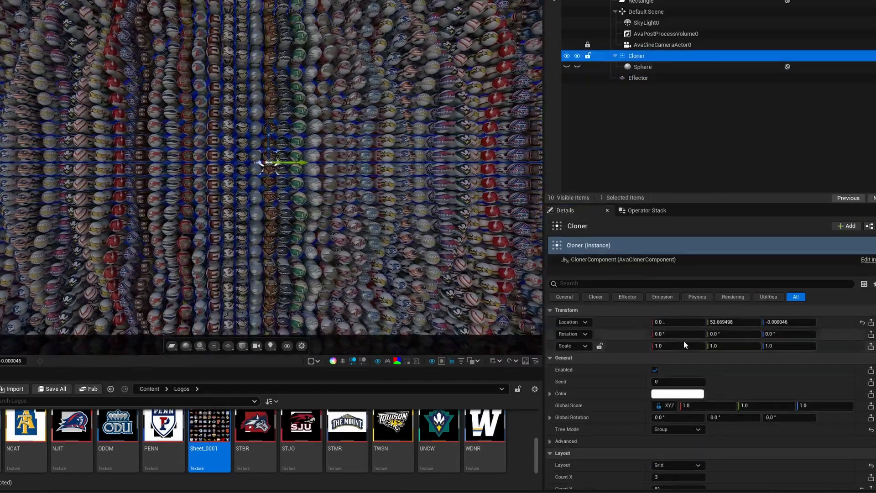
pyautogui.moveTo(682, 330); pyautogui.dragTo(665, 321)
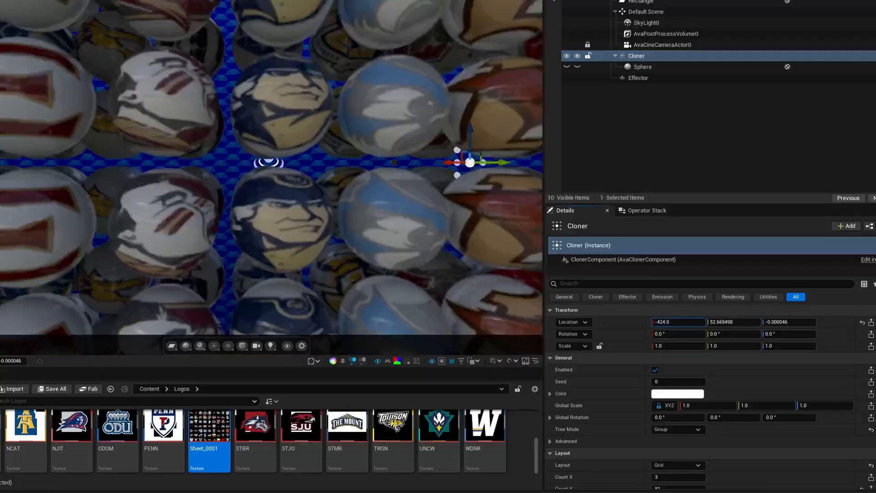
pyautogui.moveTo(666, 322); pyautogui.dragTo(673, 322)
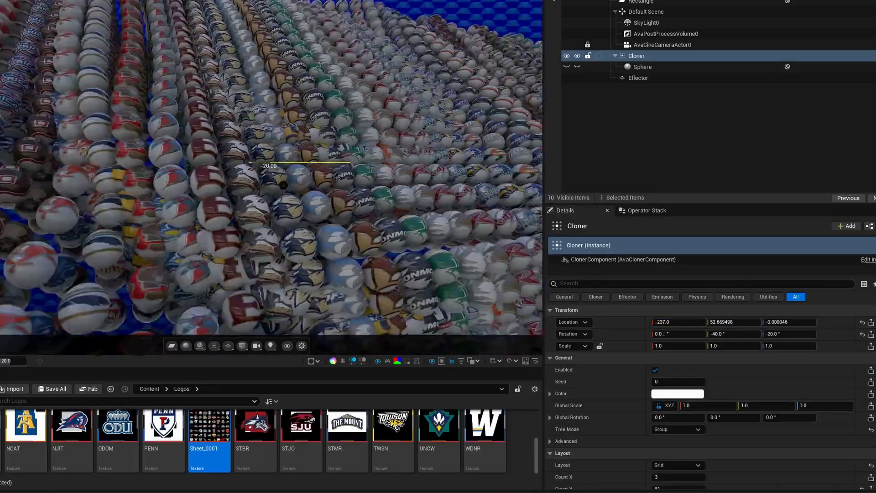
pyautogui.moveTo(283, 184); pyautogui.dragTo(279, 184)
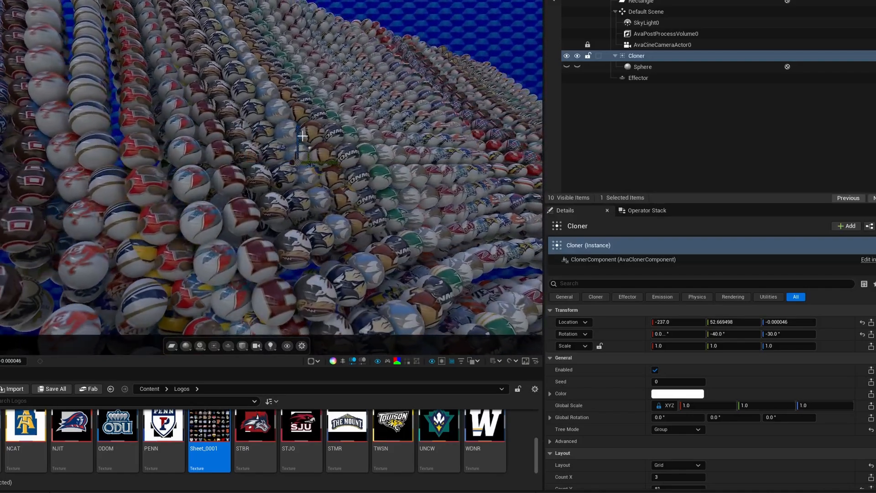
pyautogui.moveTo(319, 161); pyautogui.dragTo(319, 125)
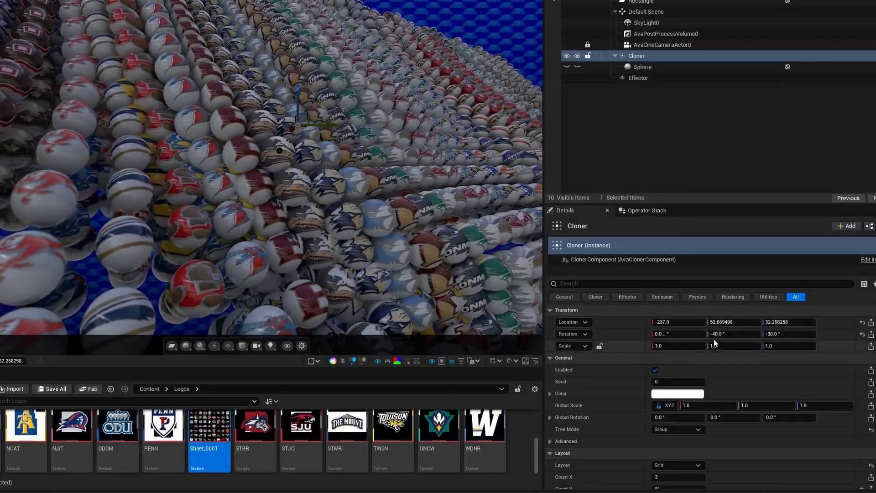
# Set the Cloner's Spacing X to 30 and reposition the grid so the spheres fill more of the camera view.
pyautogui.scroll(-5, 724, 405)
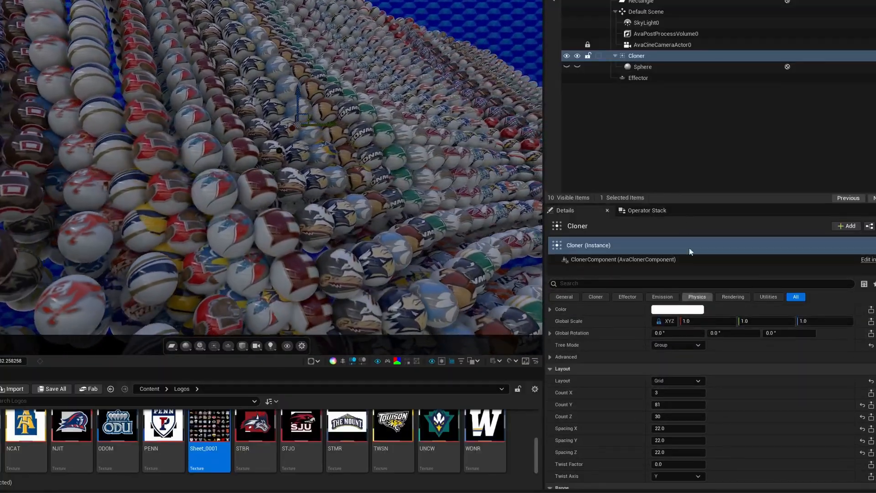
pyautogui.scroll(3, 713, 367)
pyautogui.scroll(-5, 715, 365)
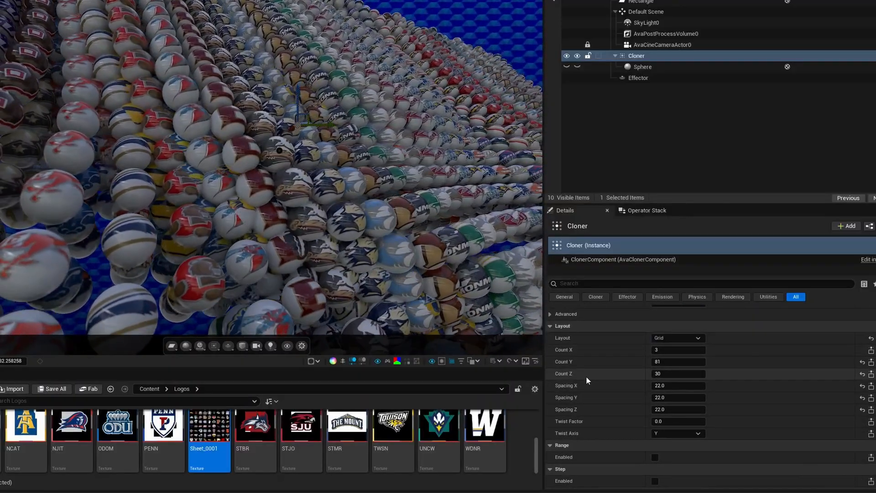
pyautogui.click(683, 386)
pyautogui.write('30')
pyautogui.press('Return')
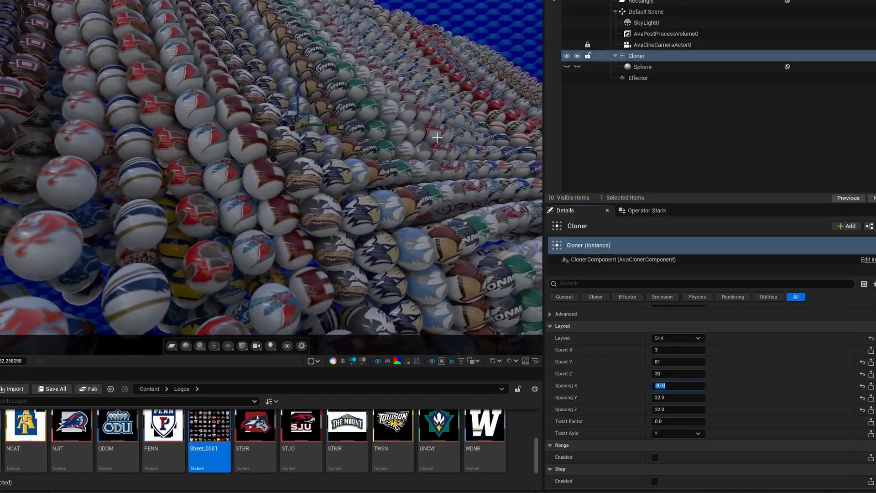
pyautogui.click(303, 123)
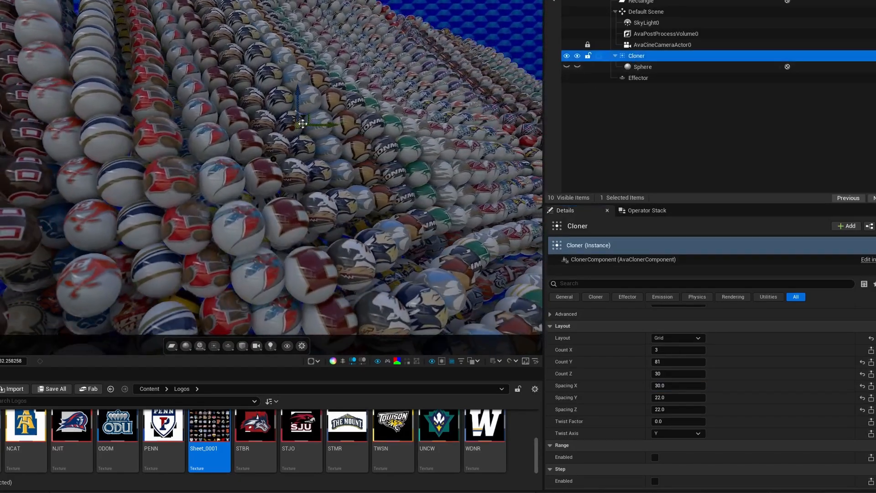
pyautogui.click(299, 126)
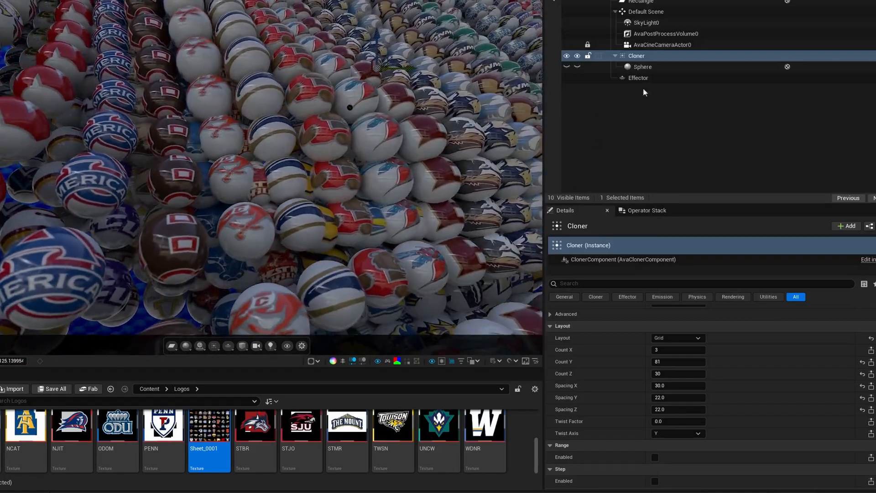
# Create a second linked Effector for the Cloner and set its shape to Unbound.
pyautogui.click(641, 60)
pyautogui.scroll(-5, 662, 356)
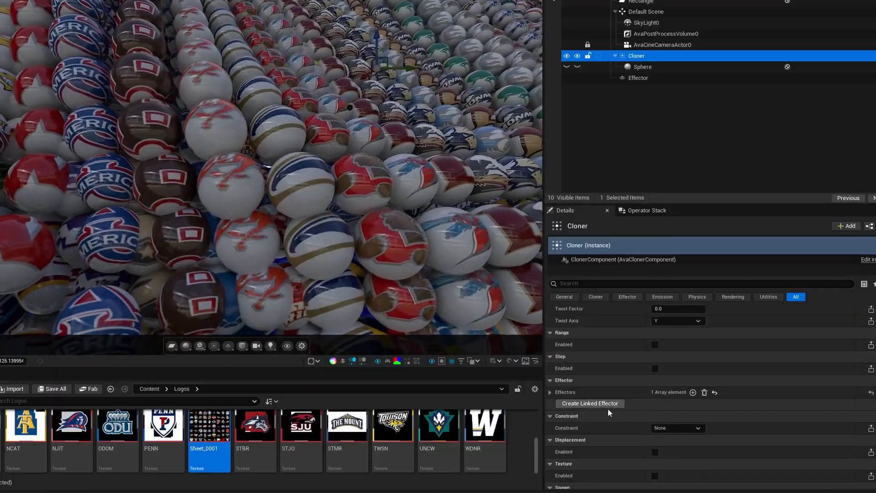
pyautogui.click(606, 404)
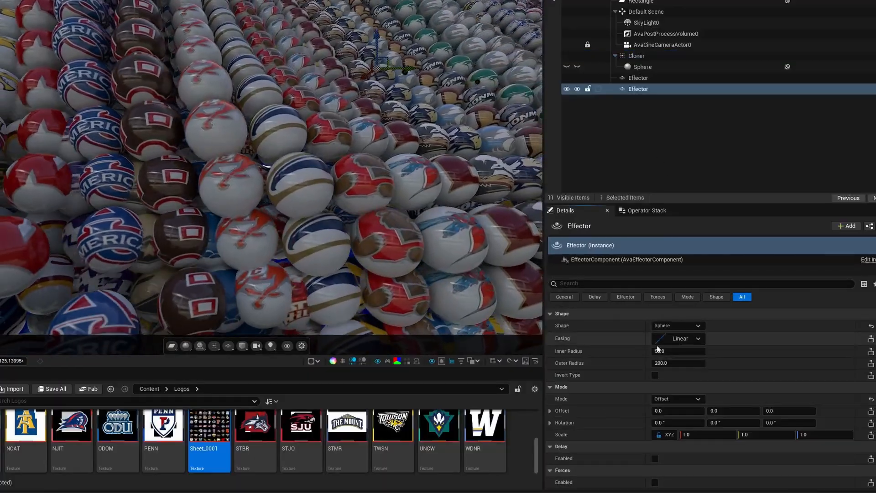
pyautogui.click(677, 326)
pyautogui.click(665, 359)
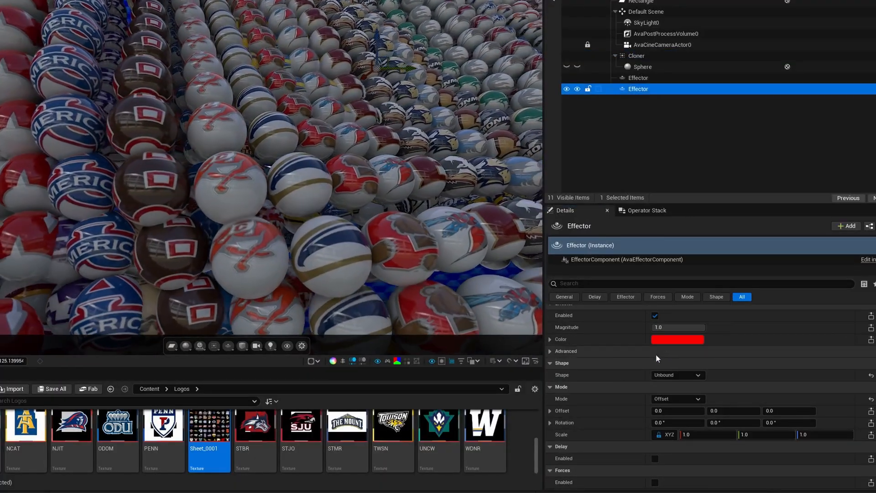
# Set the second Effector's mode to Target with AvaCineCameraActor0 as its target actor.
pyautogui.click(662, 399)
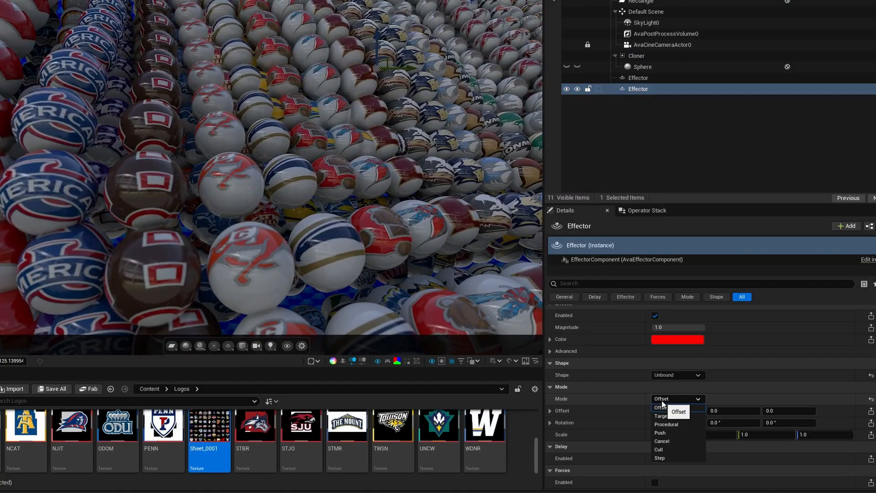
pyautogui.click(678, 415)
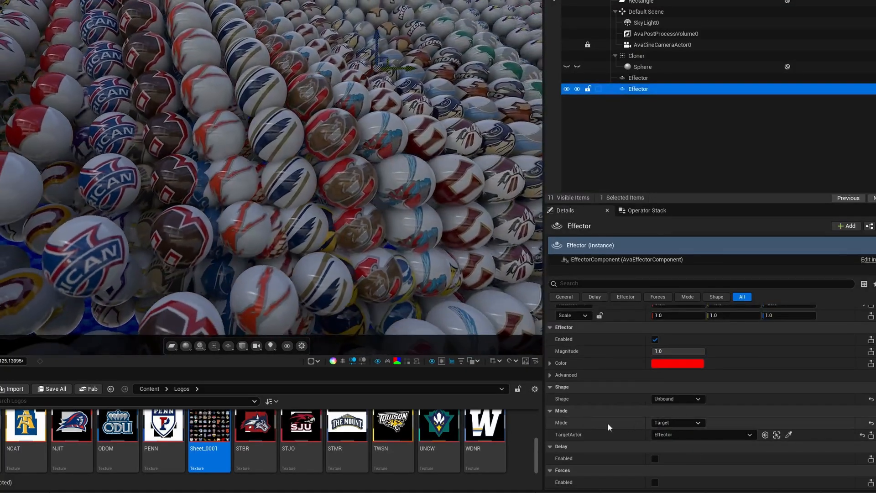
pyautogui.click(675, 433)
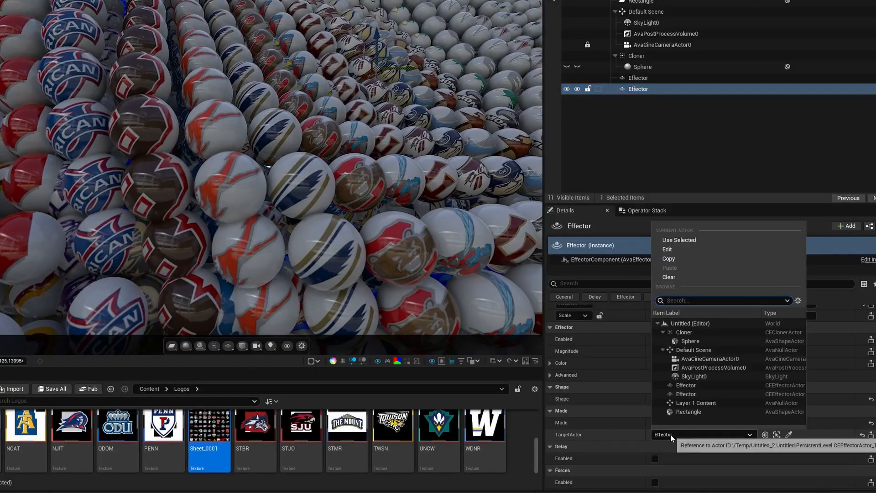
pyautogui.click(691, 359)
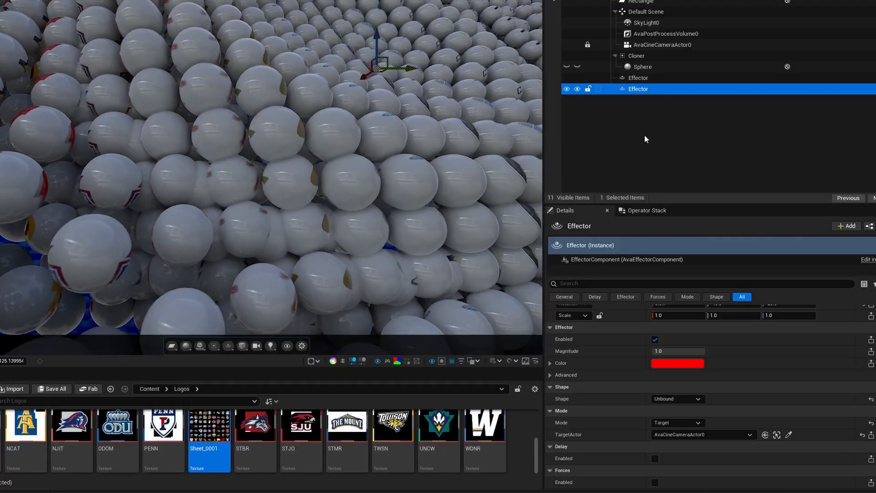
# Rotate the Sphere under the Cloner until the logos on the clones face the camera.
pyautogui.click(642, 69)
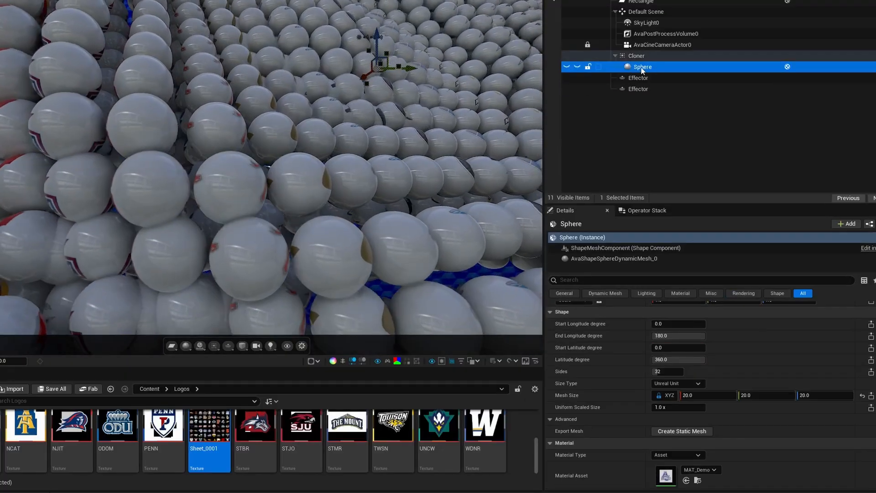
pyautogui.press('e')
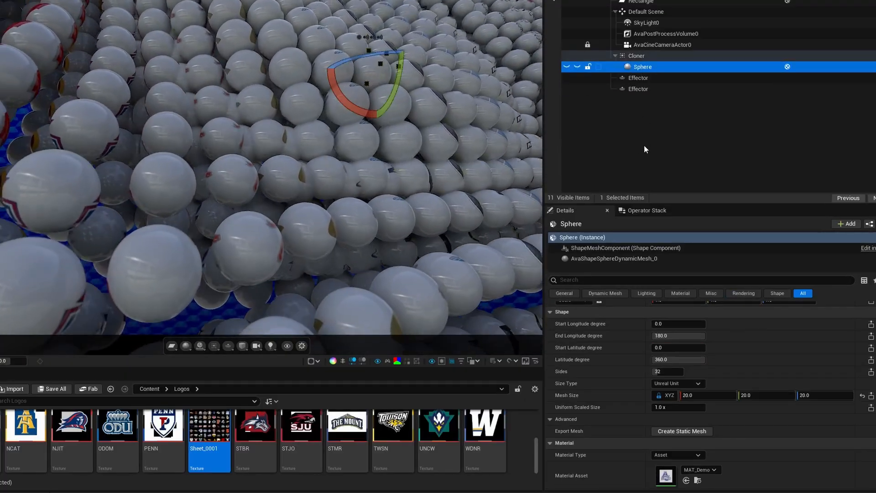
pyautogui.moveTo(383, 53)
pyautogui.mouseDown()
pyautogui.moveTo(349, 59)
pyautogui.moveTo(363, 118)
pyautogui.moveTo(346, 101)
pyautogui.mouseUp()
pyautogui.moveTo(352, 64)
pyautogui.mouseDown()
pyautogui.moveTo(388, 84)
pyautogui.moveTo(382, 73)
pyautogui.moveTo(321, 83)
pyautogui.mouseUp()
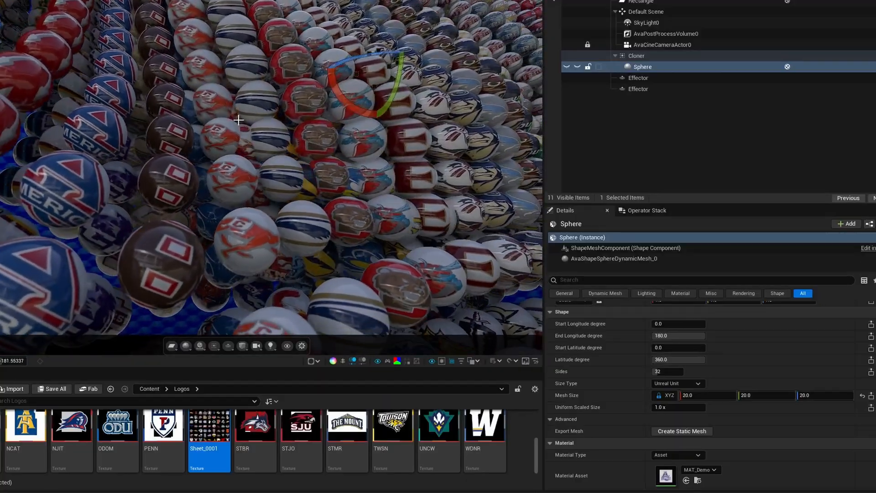
# Set the Cloner's Count Y to 80 so the logo arrangement shifts across the grid.
pyautogui.click(638, 56)
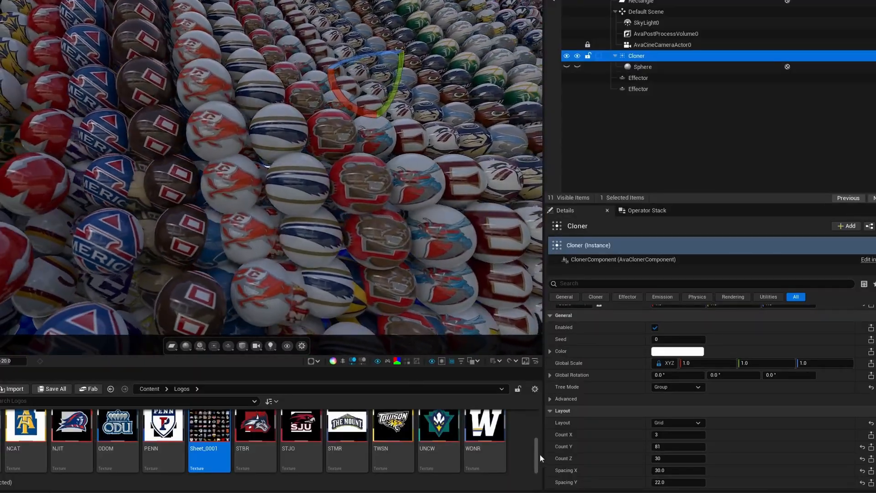
pyautogui.click(673, 446)
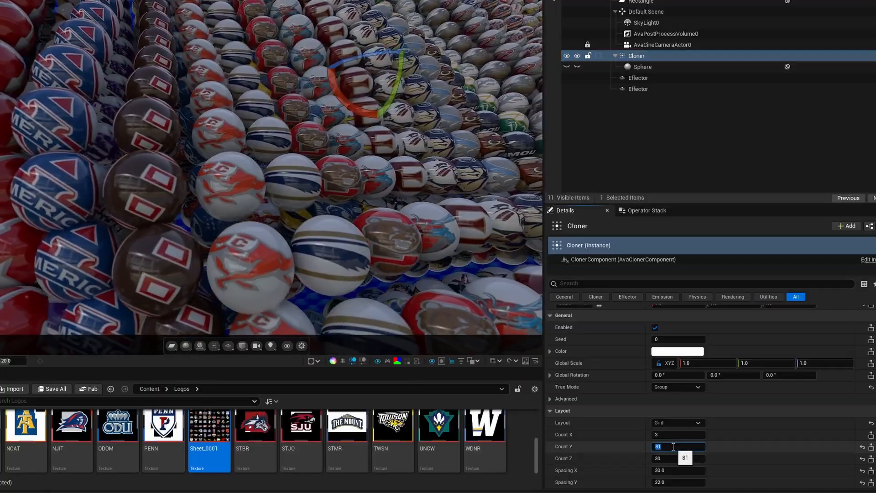
pyautogui.write('80')
pyautogui.press('Return')
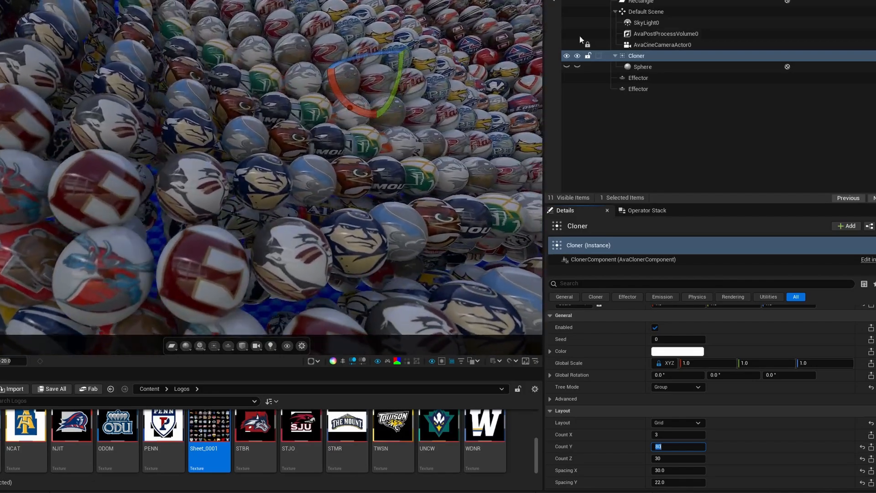
# Dim SkyLight0 by setting its Intensity Scale to 0.5.
pyautogui.click(646, 22)
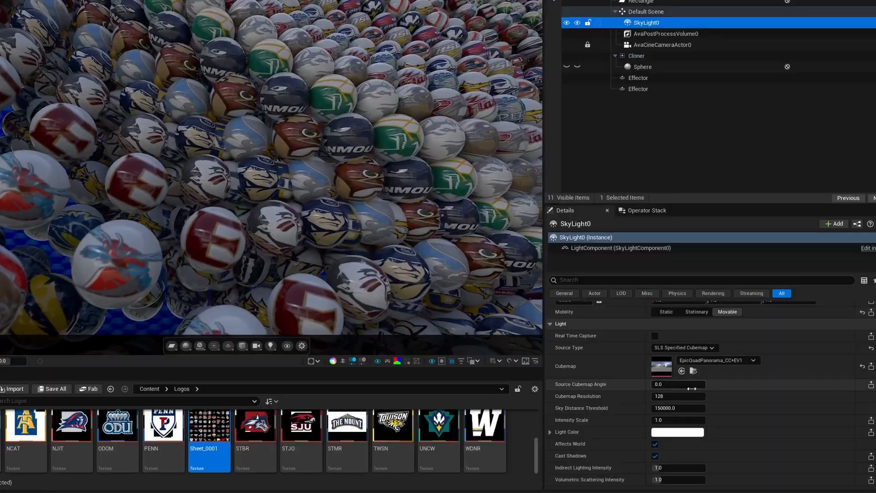
pyautogui.click(680, 420)
pyautogui.write('0.5')
pyautogui.press('Return')
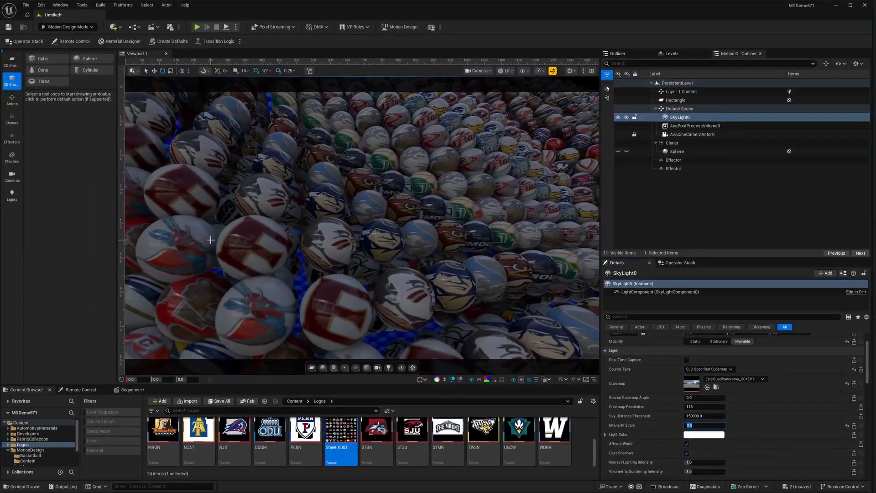
# Add a Spot Light to the scene with the default placement.
pyautogui.click(21, 197)
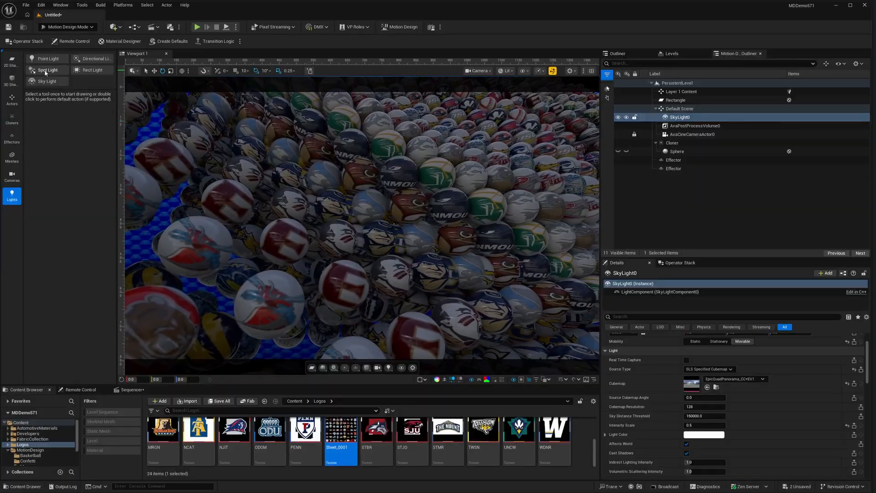
pyautogui.doubleClick(45, 71)
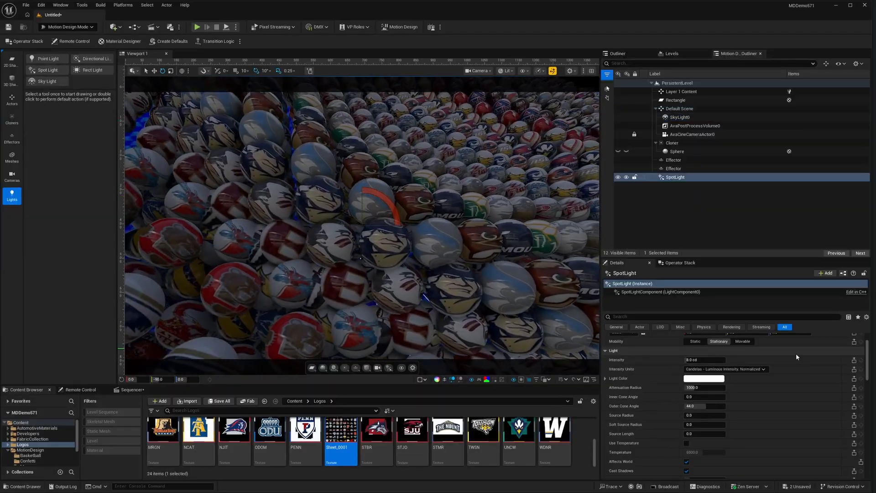
pyautogui.scroll(2, 775, 361)
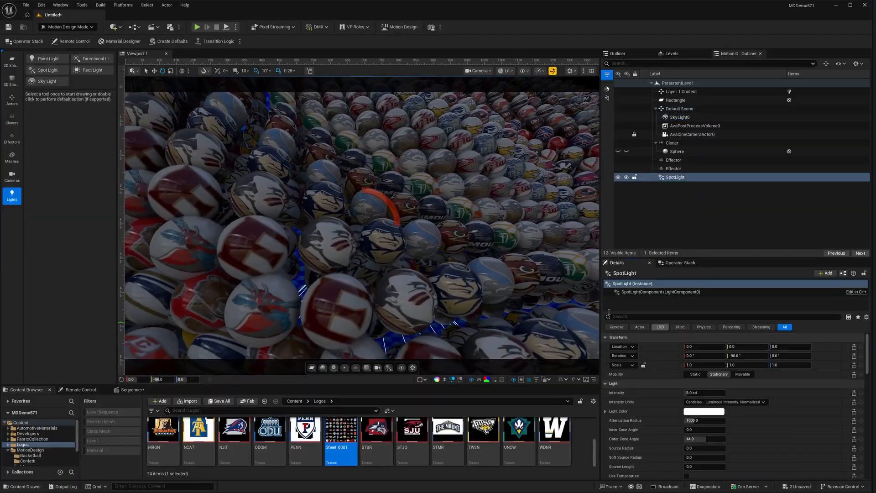
# Place the SpotLight at about X -163, Y 347, Z 224, aimed across the spheres, with an intensity of 160 cd.
pyautogui.press('w')
pyautogui.moveTo(372, 215); pyautogui.dragTo(535, 111)
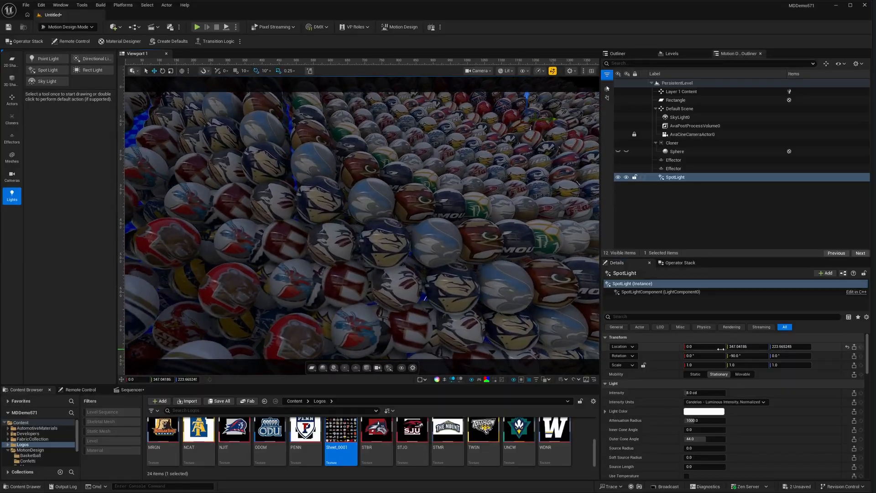
pyautogui.moveTo(707, 347); pyautogui.dragTo(678, 346)
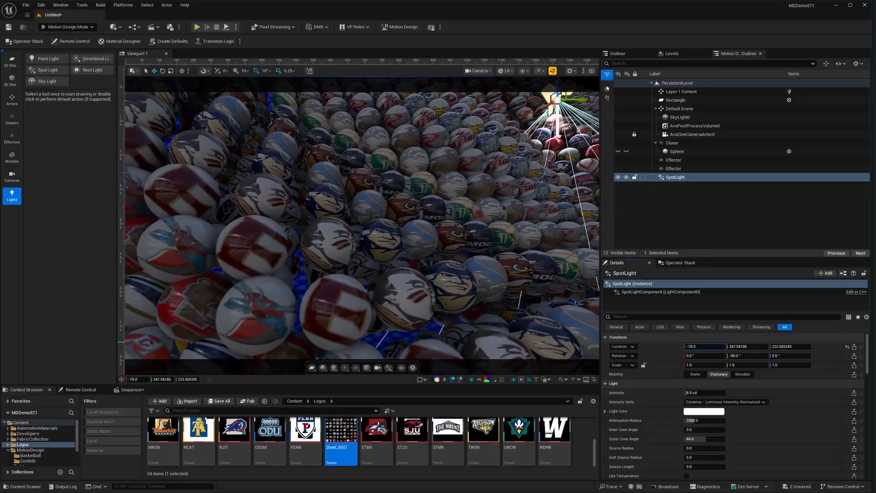
pyautogui.press('e')
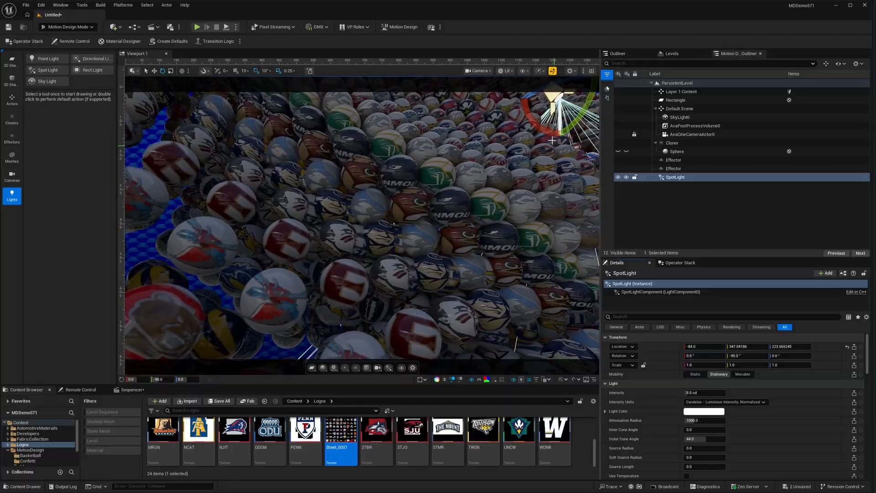
pyautogui.moveTo(543, 131); pyautogui.dragTo(498, 120)
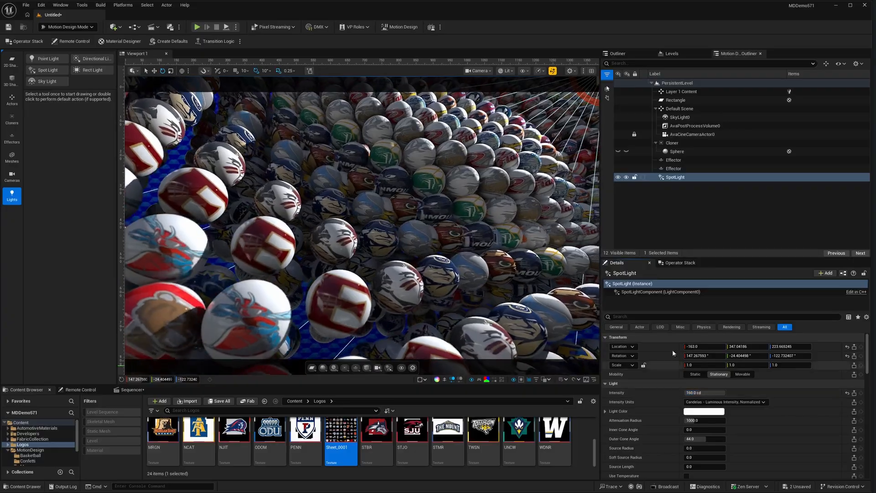
# Set the SpotLight's Light Color to a warm orange of about R 1.0, G 0.492, B 0.121.
pyautogui.click(703, 411)
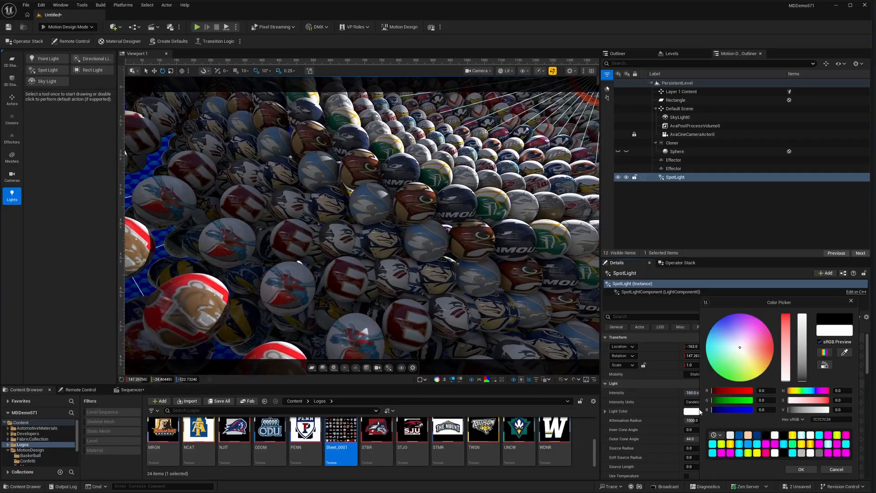
pyautogui.moveTo(733, 373); pyautogui.dragTo(750, 352)
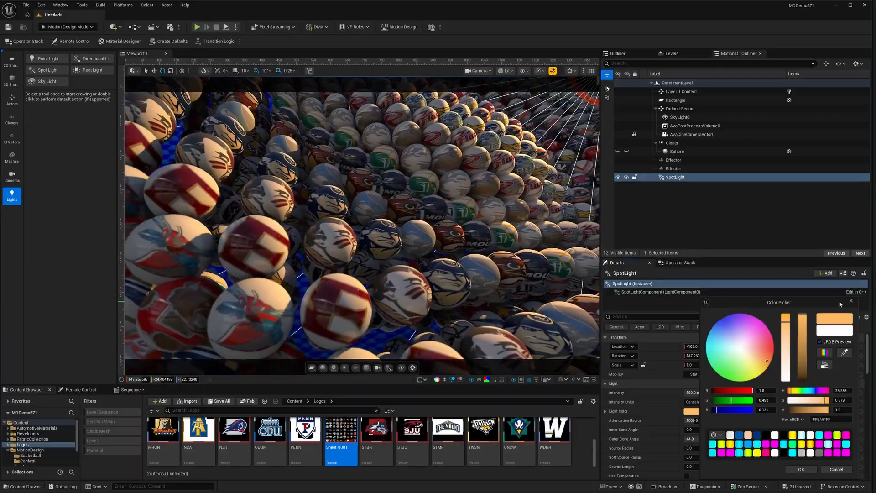
pyautogui.click(851, 302)
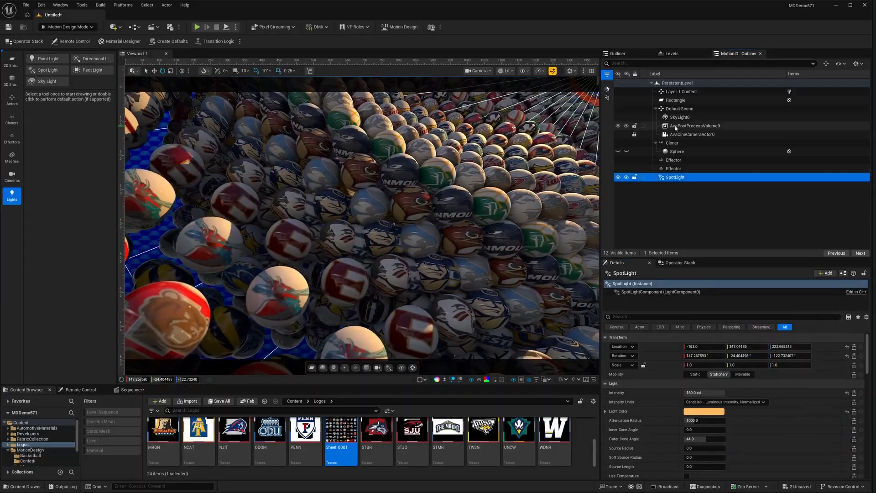
# Select SkyLight0 for editing its light settings.
pyautogui.click(679, 117)
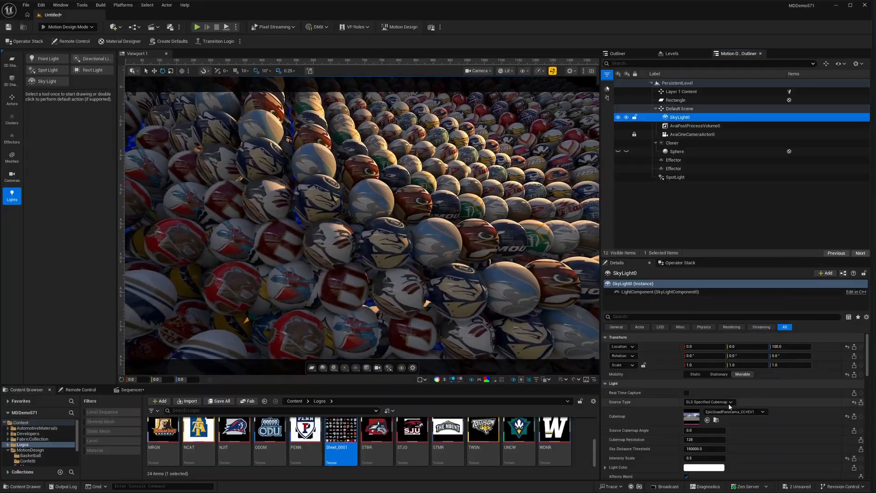